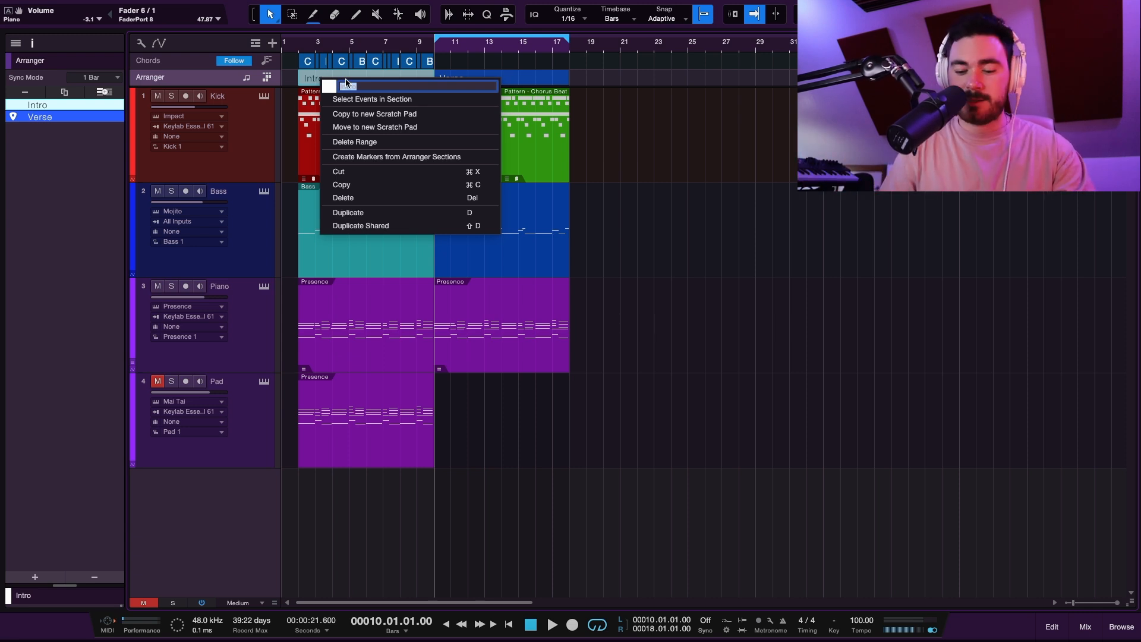
Step: Rename the Intro arranger section as Verse and the section following it as Chorus
text(se)
key(Return)
right_click(494, 83)
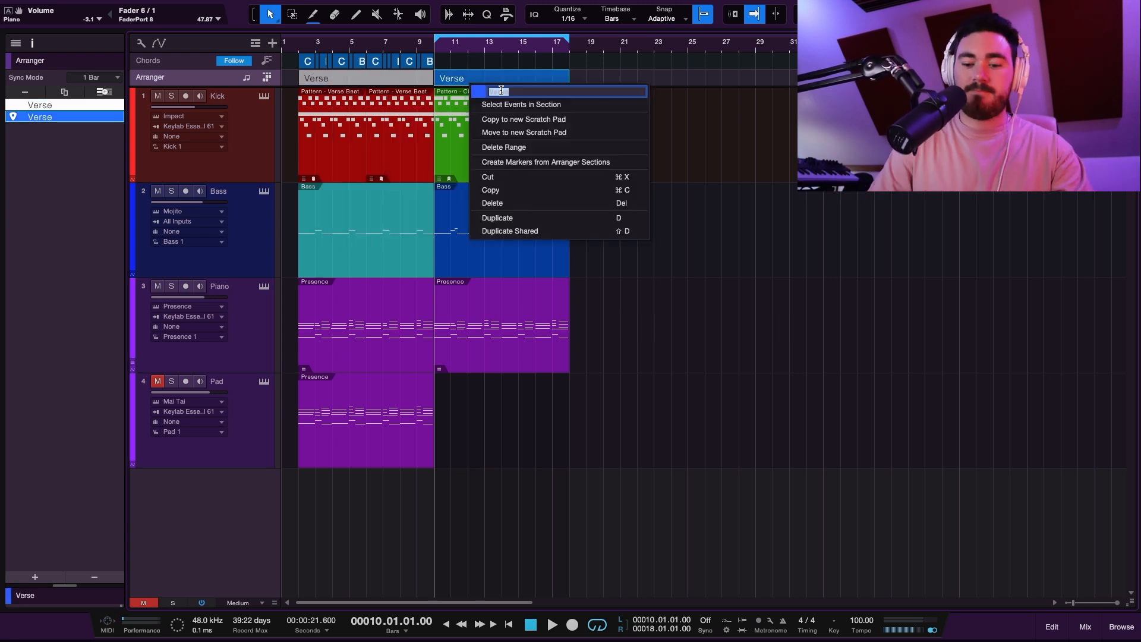
text(Chorus)
key(Return)
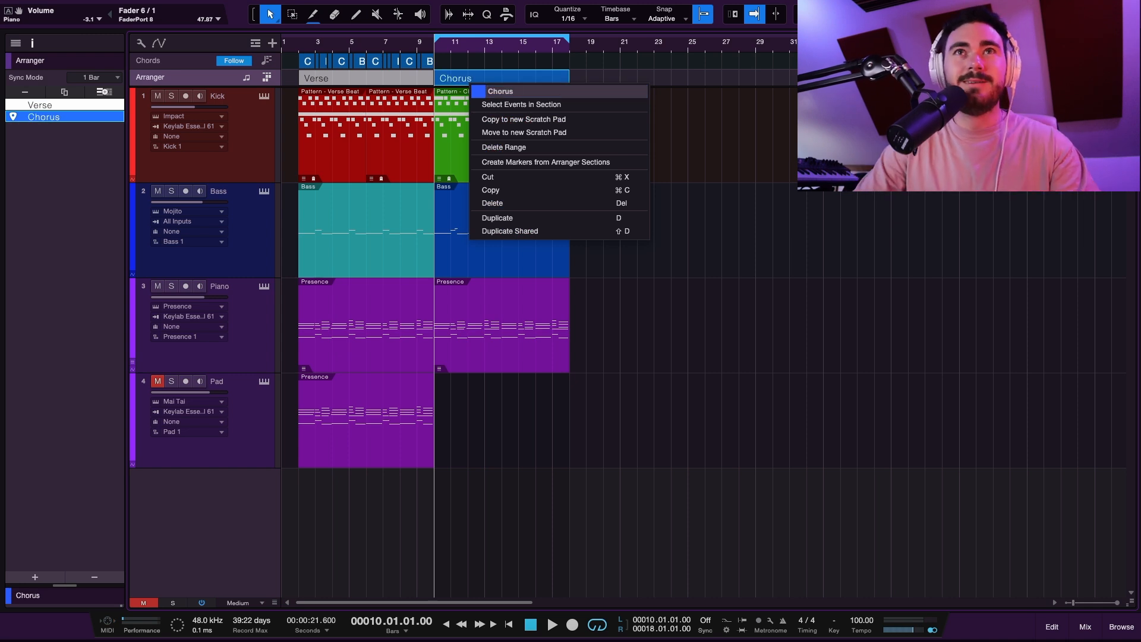
click(581, 104)
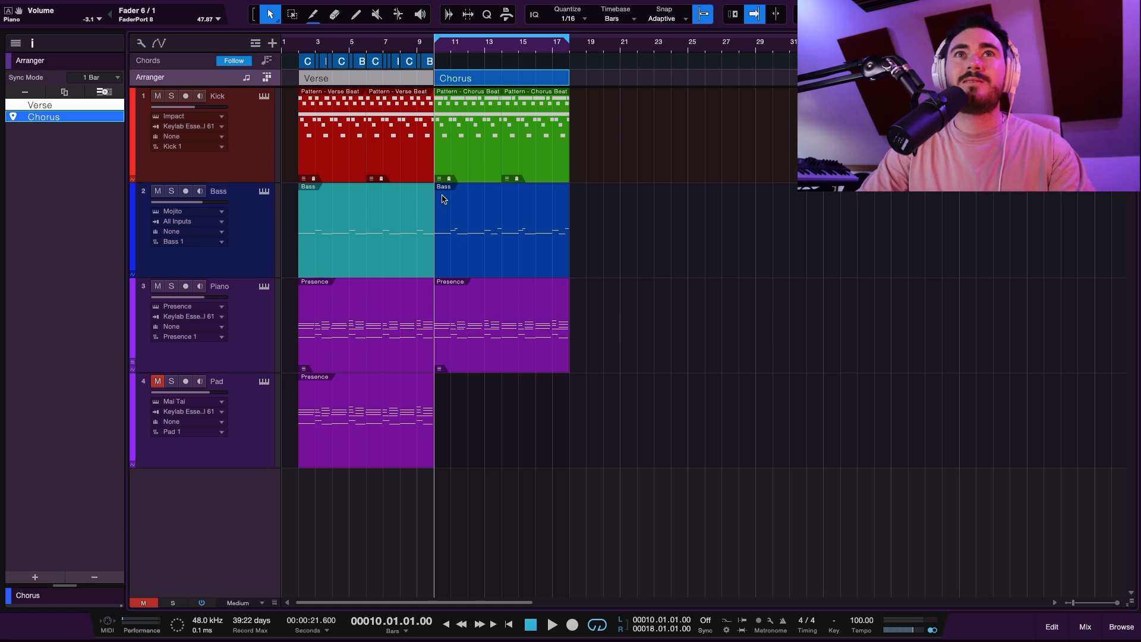
Step: Add a new Mai Tai instrument track between the Piano and Pad tracks
scroll(416, 204, up, 5)
scroll(417, 215, left, 3)
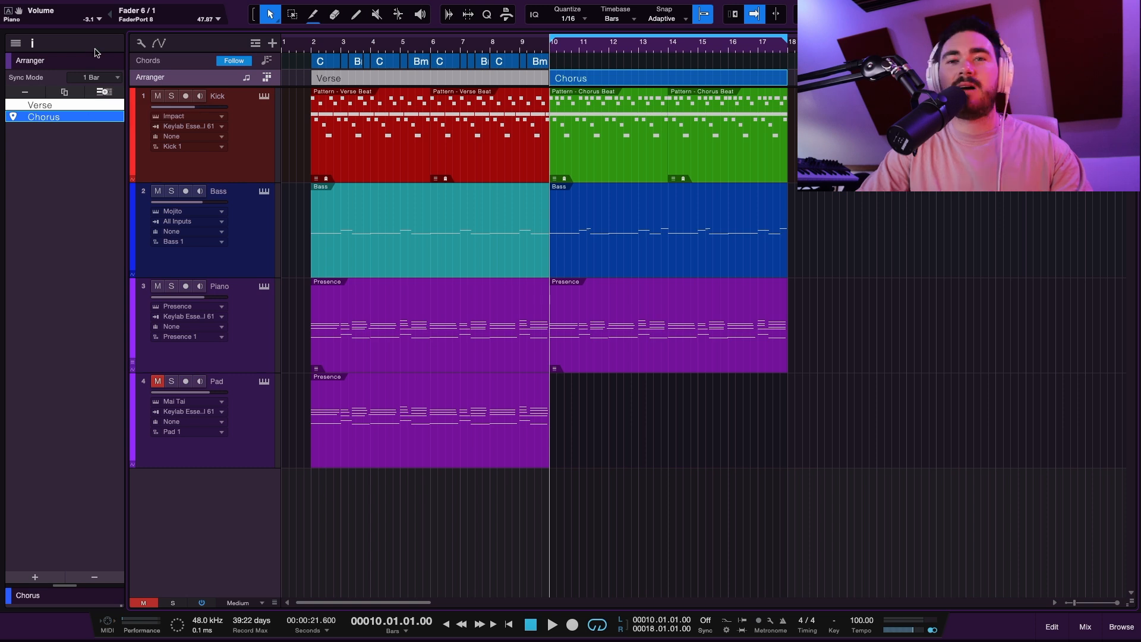
click(958, 343)
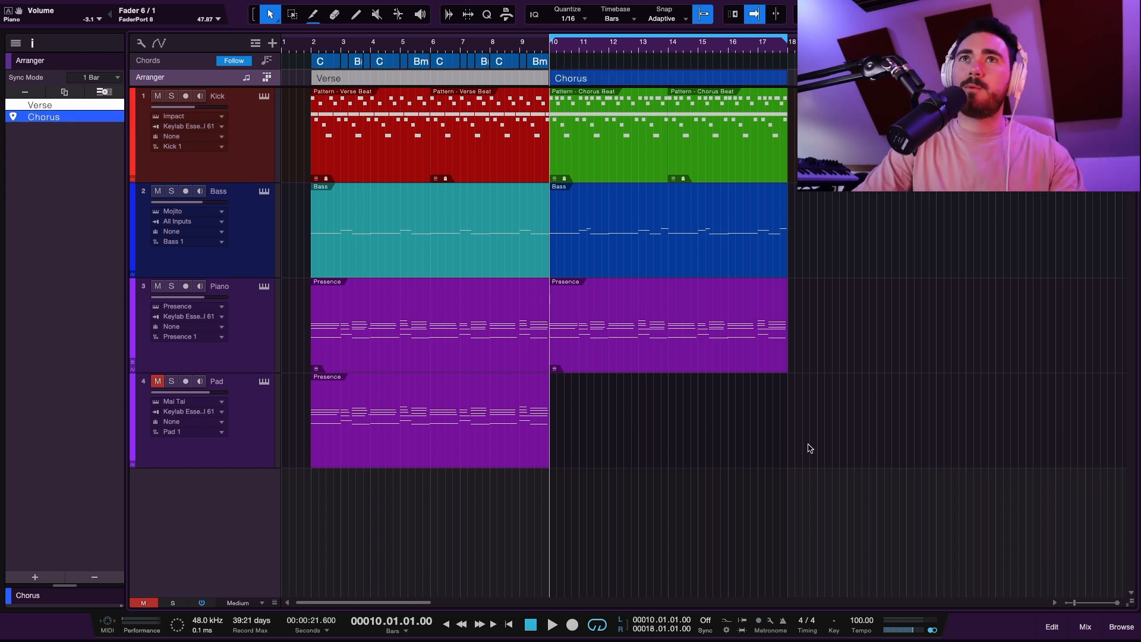
scroll(834, 533, down, 2)
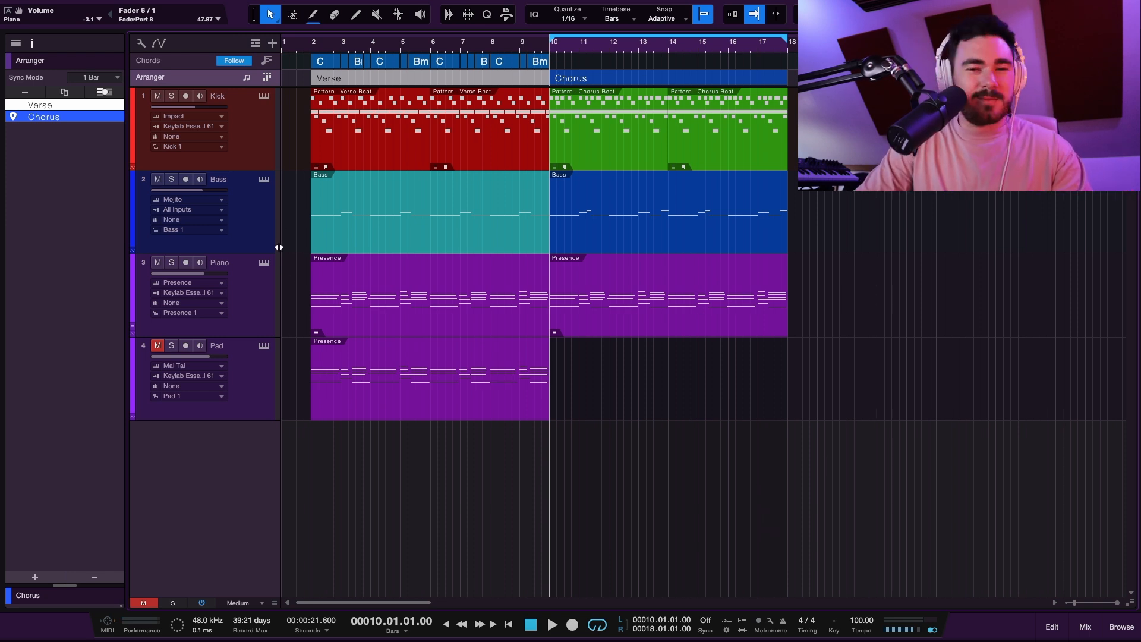
click(1128, 633)
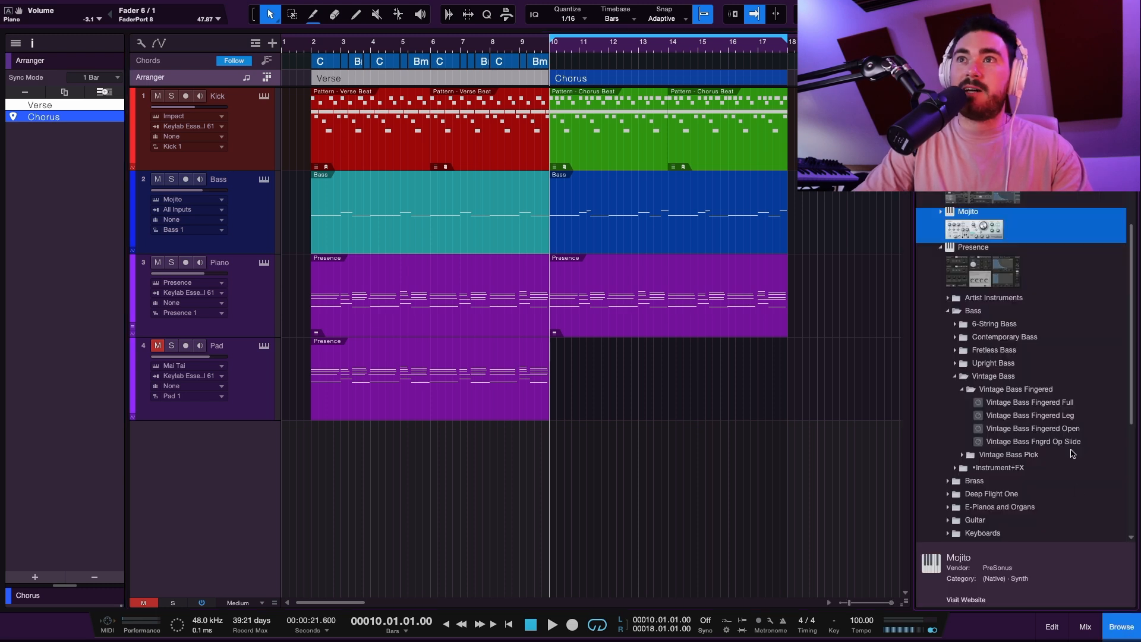
double_click(966, 248)
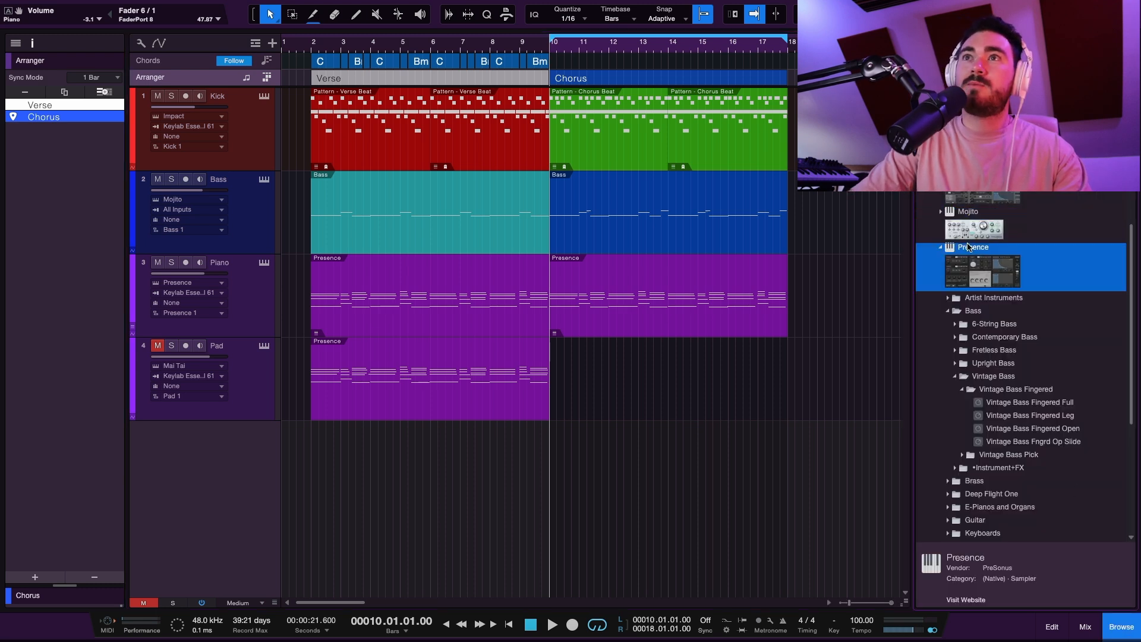
drag(981, 199, 228, 430)
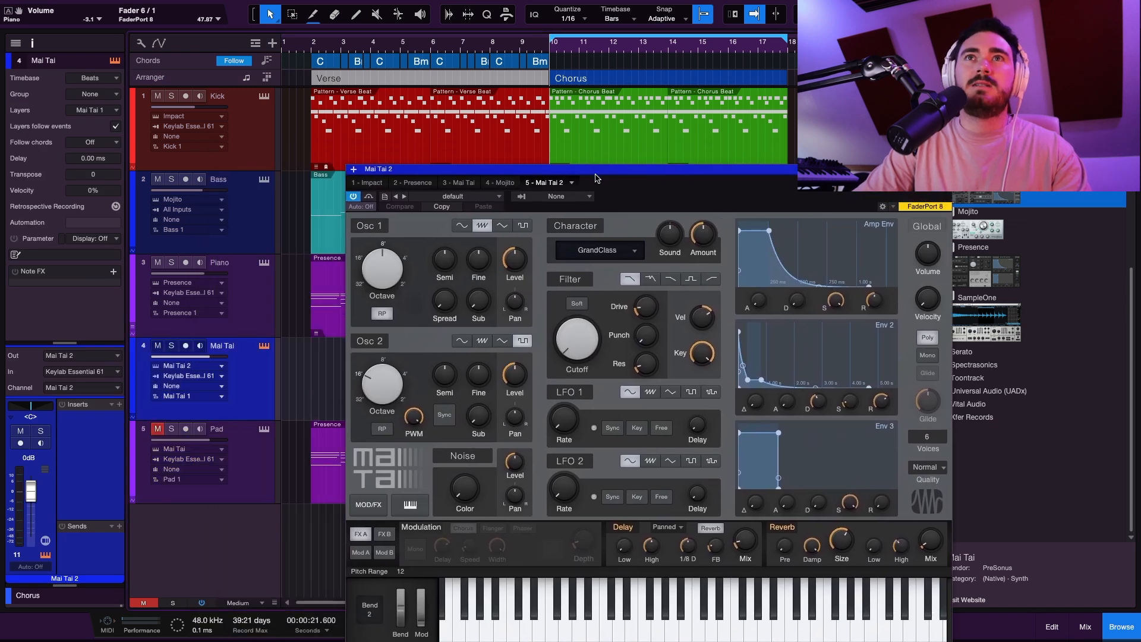
Step: Close the Mai Tai window, create an empty part on its track spanning the Chorus section, and open it for editing
drag(597, 178, 345, 112)
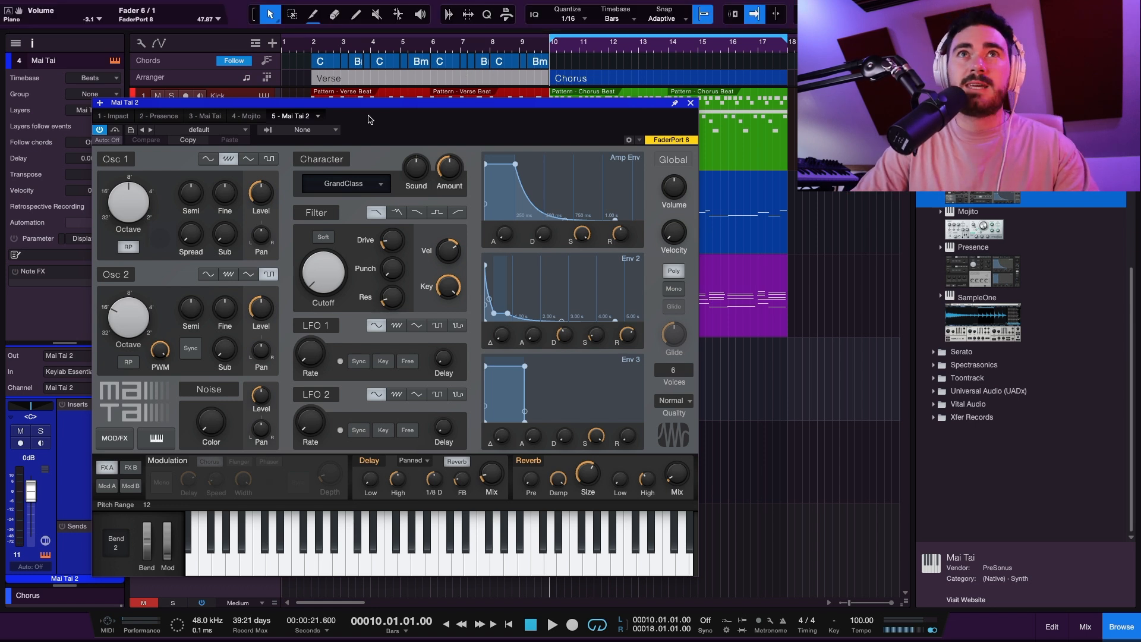
drag(381, 109, 389, 106)
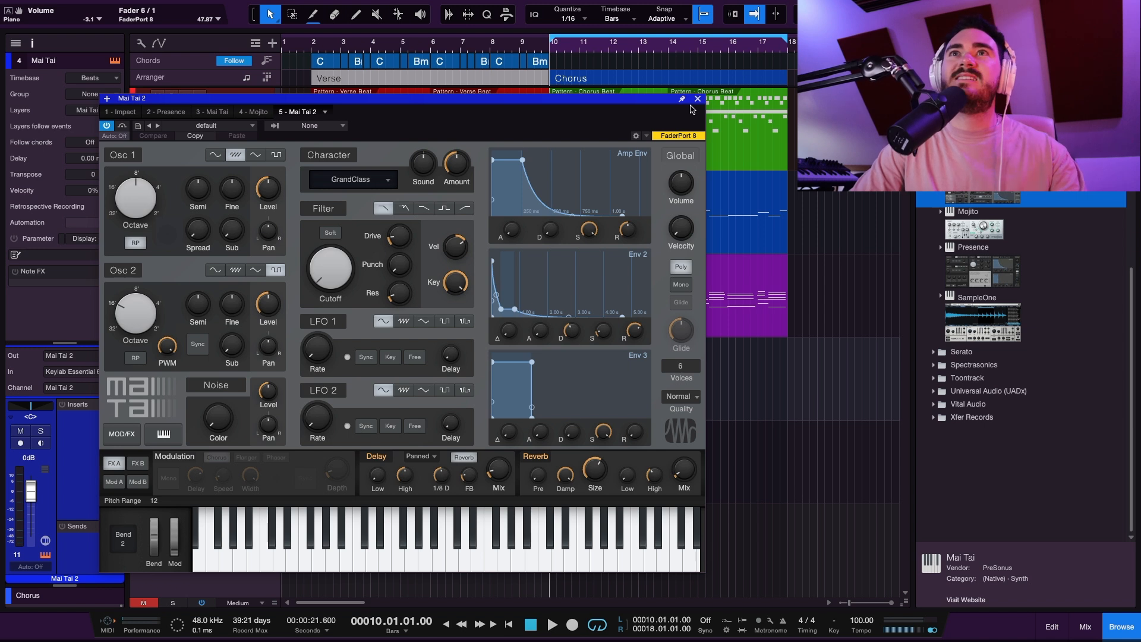
click(699, 100)
click(667, 364)
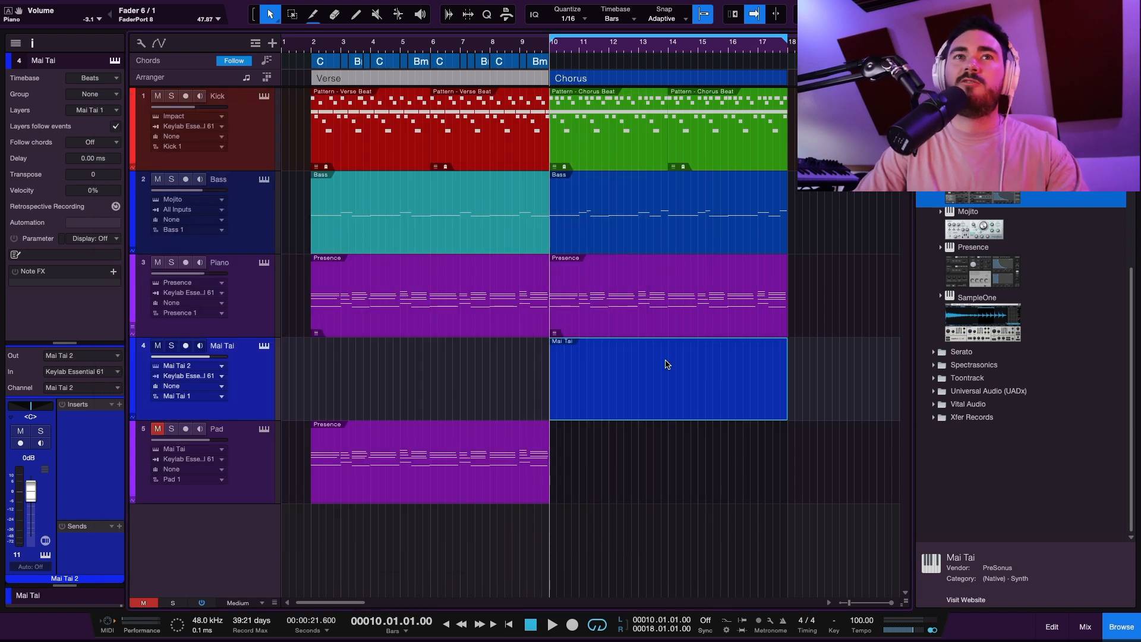
double_click(667, 365)
Step: Detect the key signature from the Piano track's Chorus part
right_click(611, 166)
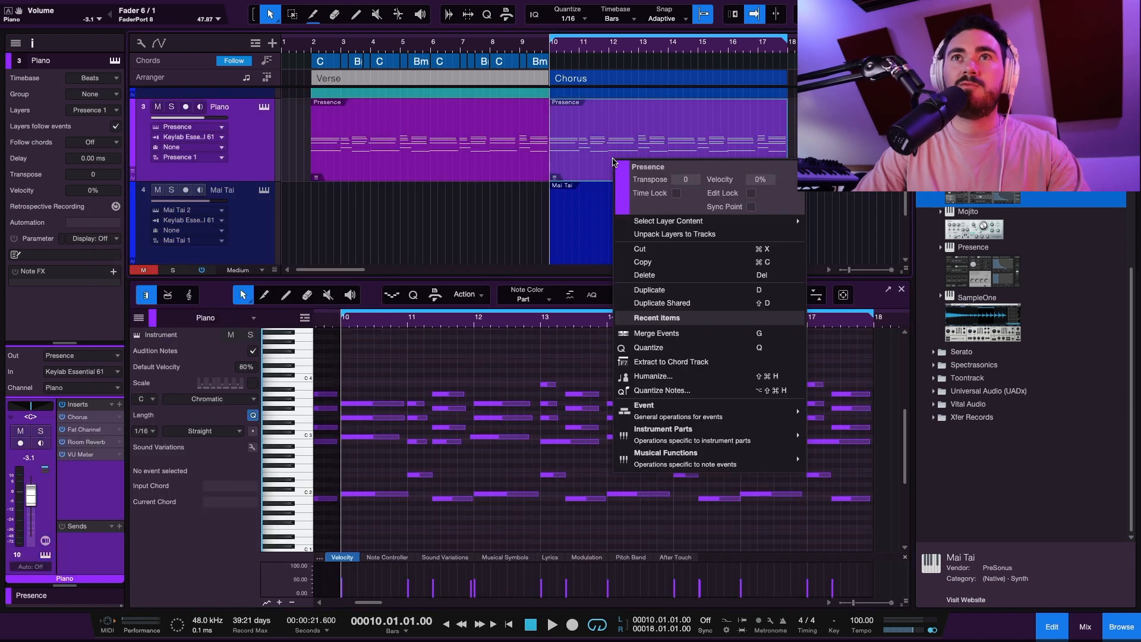
mouse_move(672, 439)
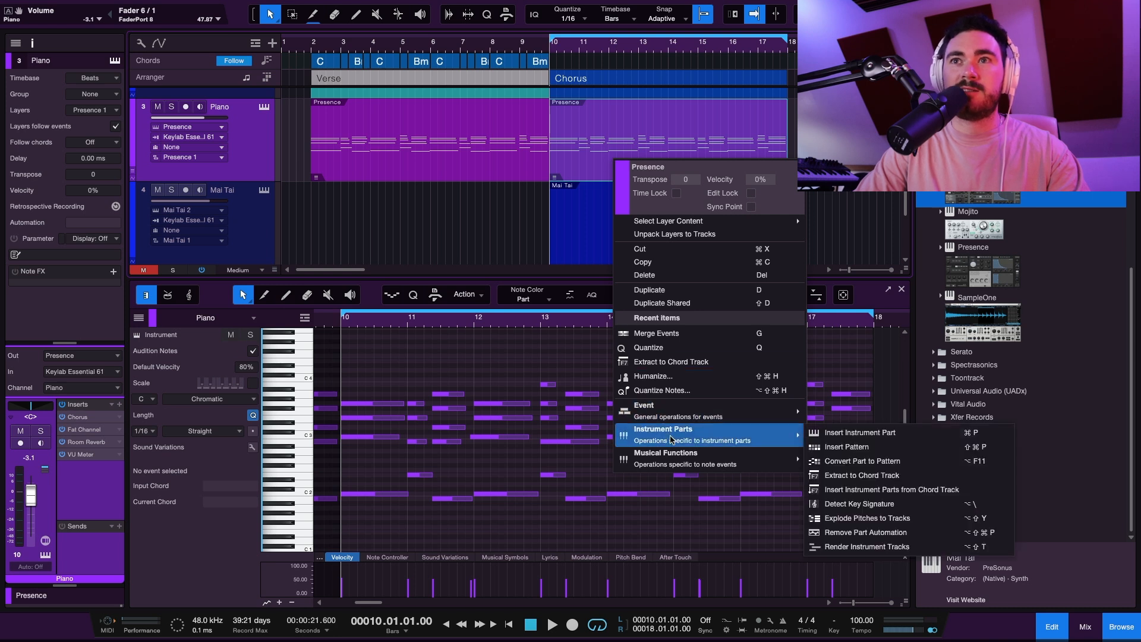
click(849, 502)
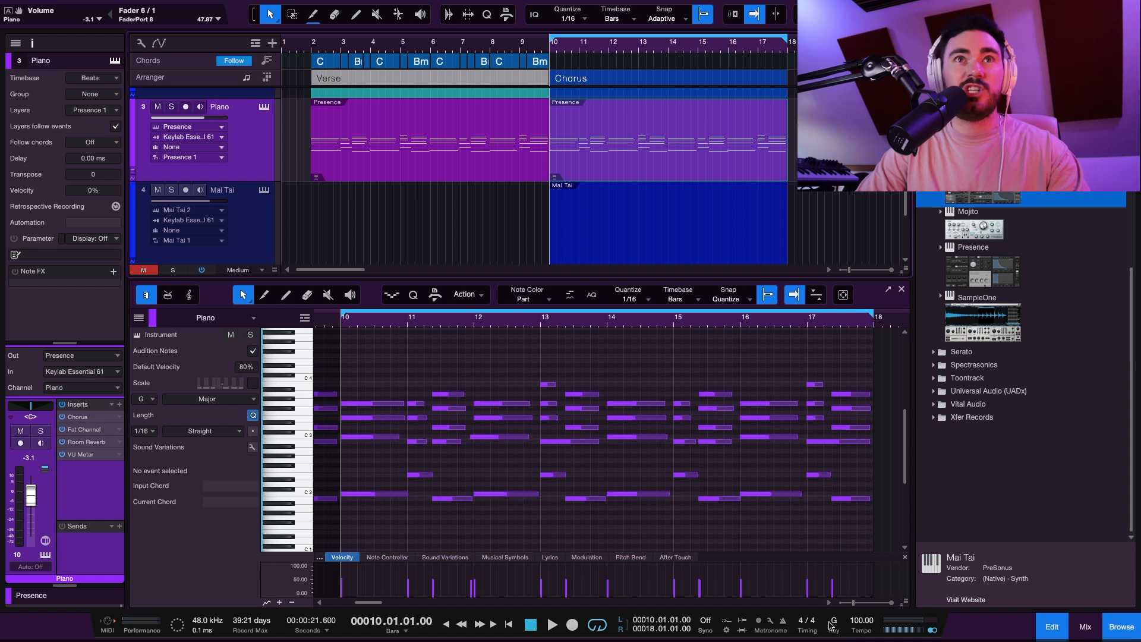
Step: Open the Mai Tai Chorus part in the note editor and enable the G Major scale
click(560, 237)
key(F2)
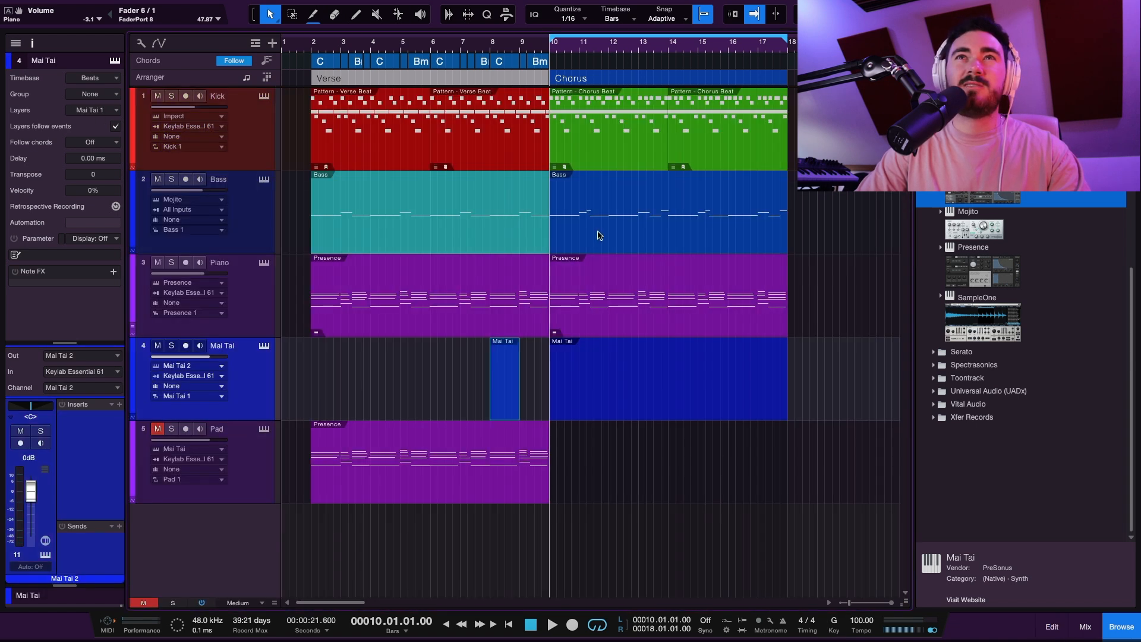
key(F2)
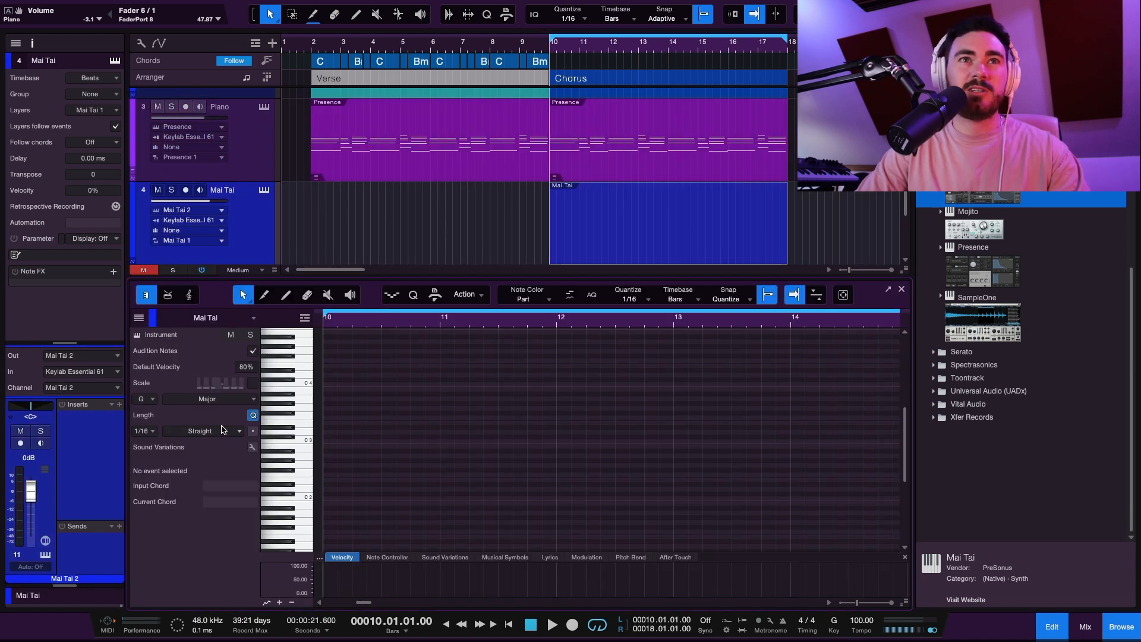
click(252, 385)
Step: Zoom the Mai Tai piano roll to the start of bar 10 and audition a note near C 3
scroll(310, 439, down, 5)
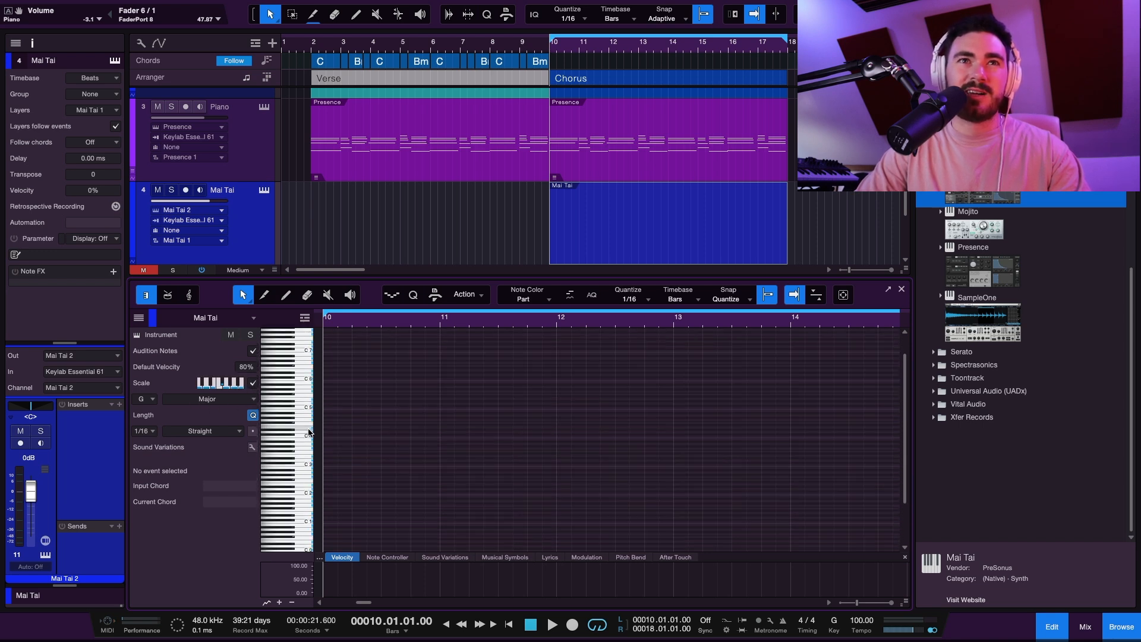
scroll(342, 440, left, 5)
scroll(436, 452, up, 5)
scroll(595, 464, up, 4)
scroll(637, 462, left, 1)
scroll(636, 462, up, 3)
scroll(660, 455, up, 4)
scroll(676, 437, up, 3)
scroll(476, 461, down, 3)
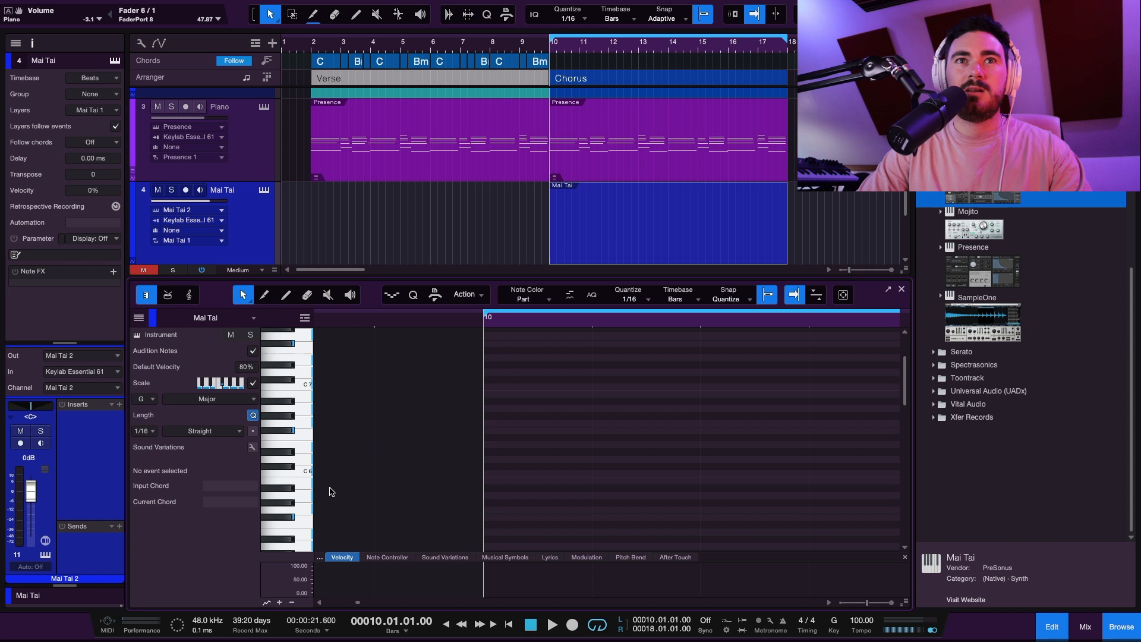
scroll(530, 476, down, 10)
click(303, 441)
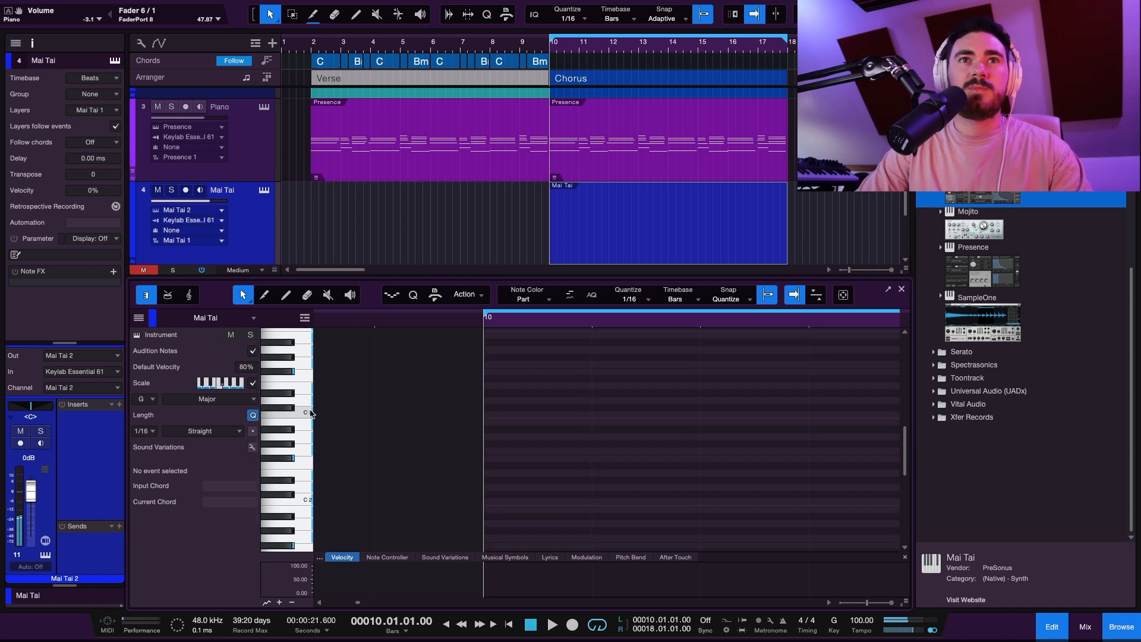
Step: Open the Mai Tai synth, audition the Poly - 1984 preset and load the Poly - 3D World preset
click(263, 190)
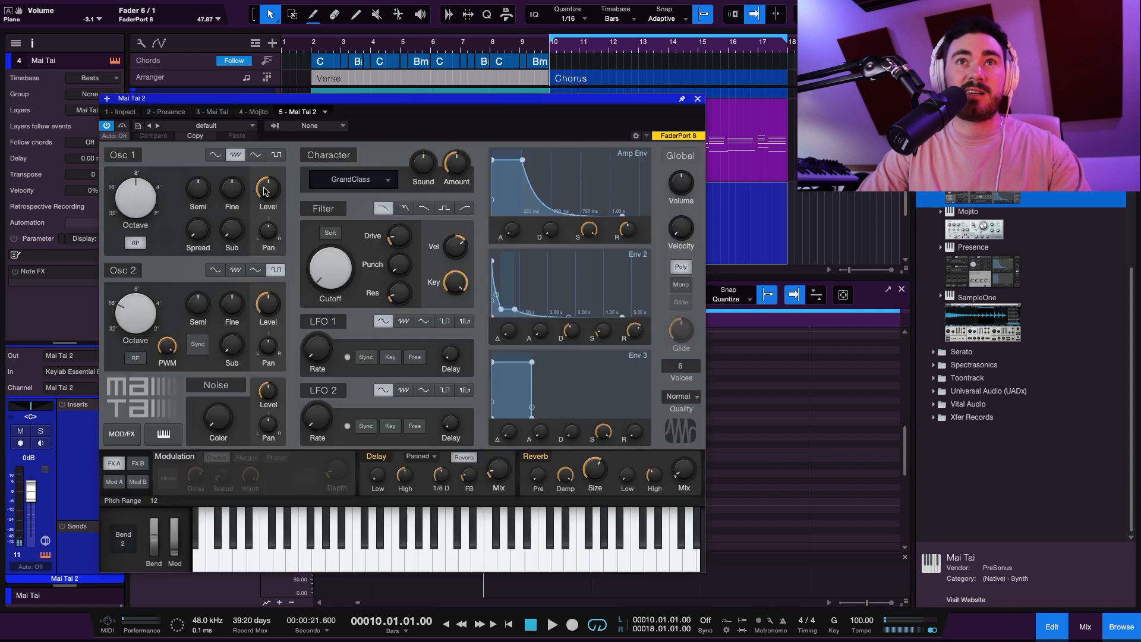
click(228, 127)
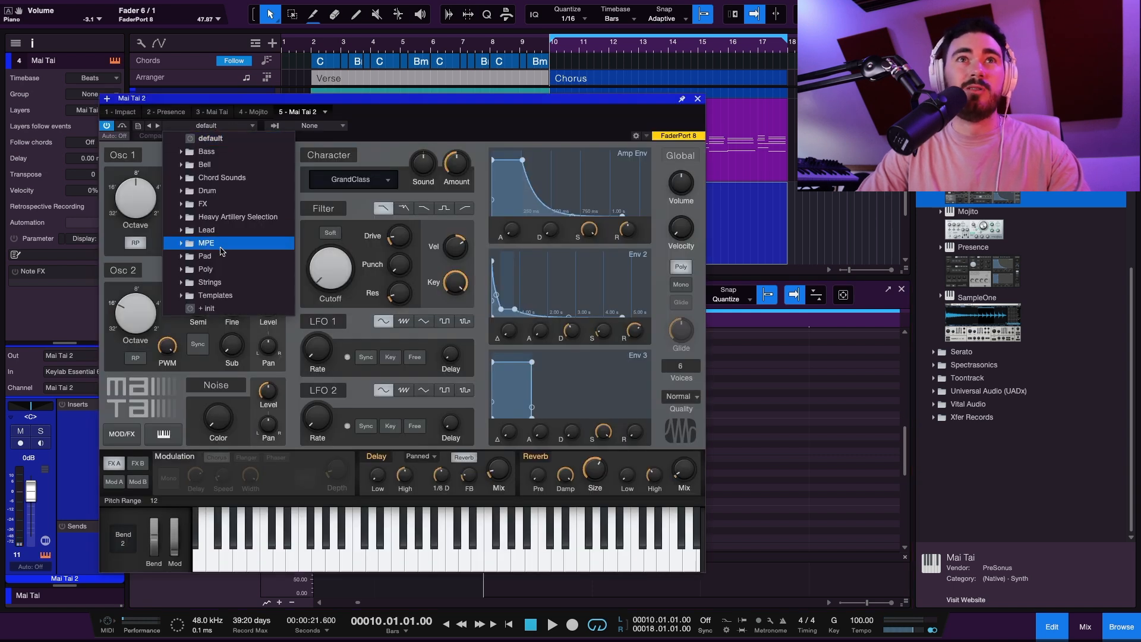
click(221, 268)
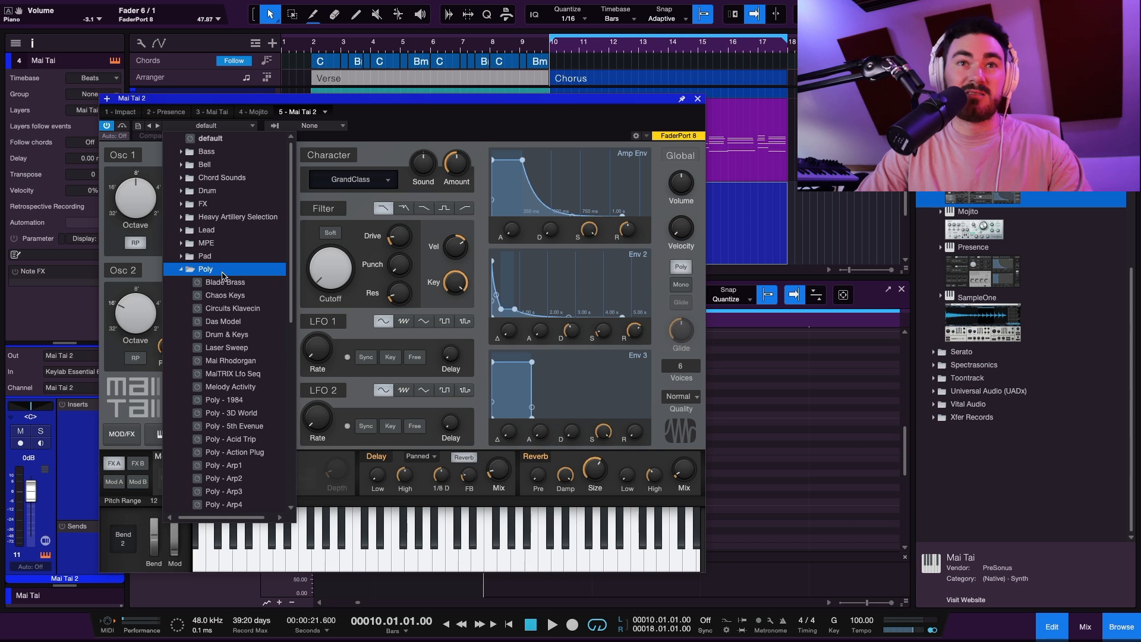
click(258, 400)
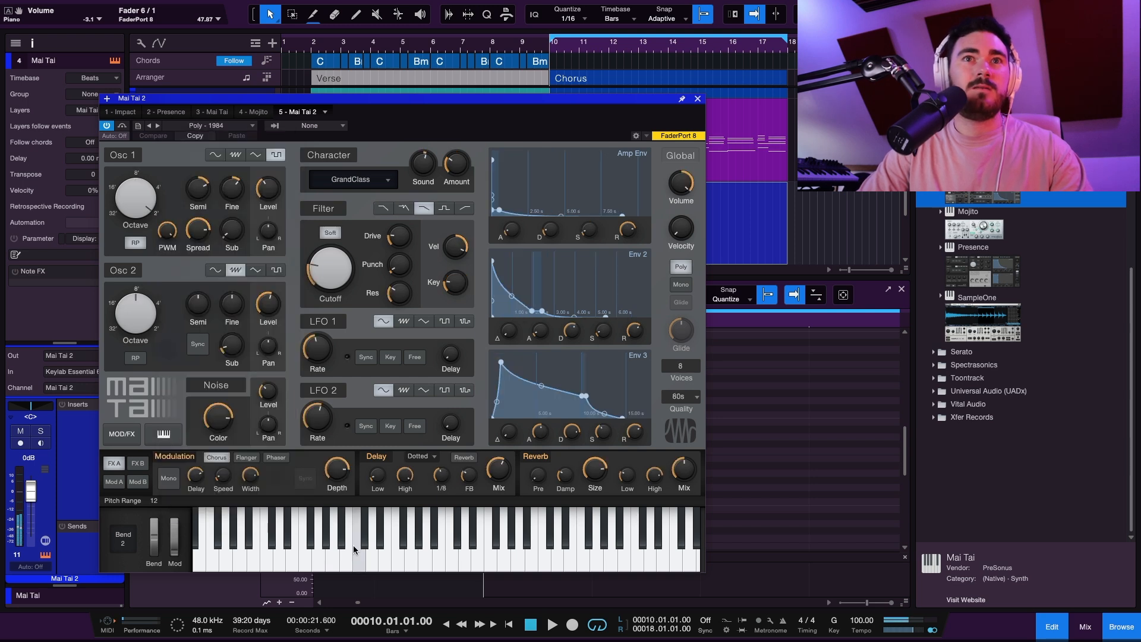
click(158, 126)
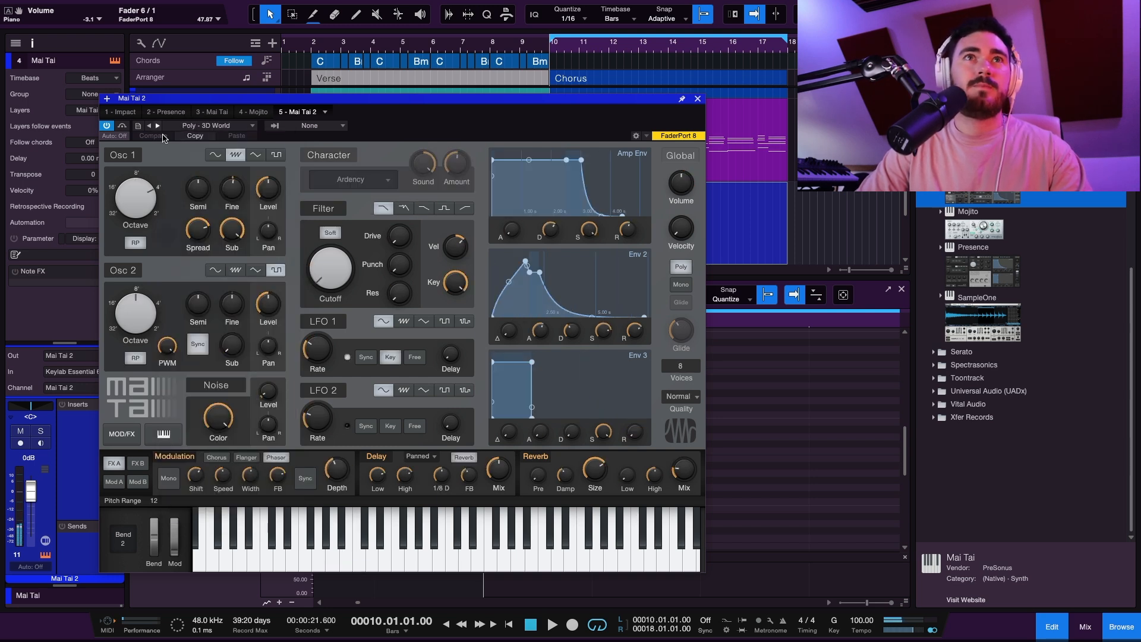
Step: Set the Mai Tai track's input to All Inputs, try the neighbouring preset, return to Poly - 3D World and close the synth
click(55, 373)
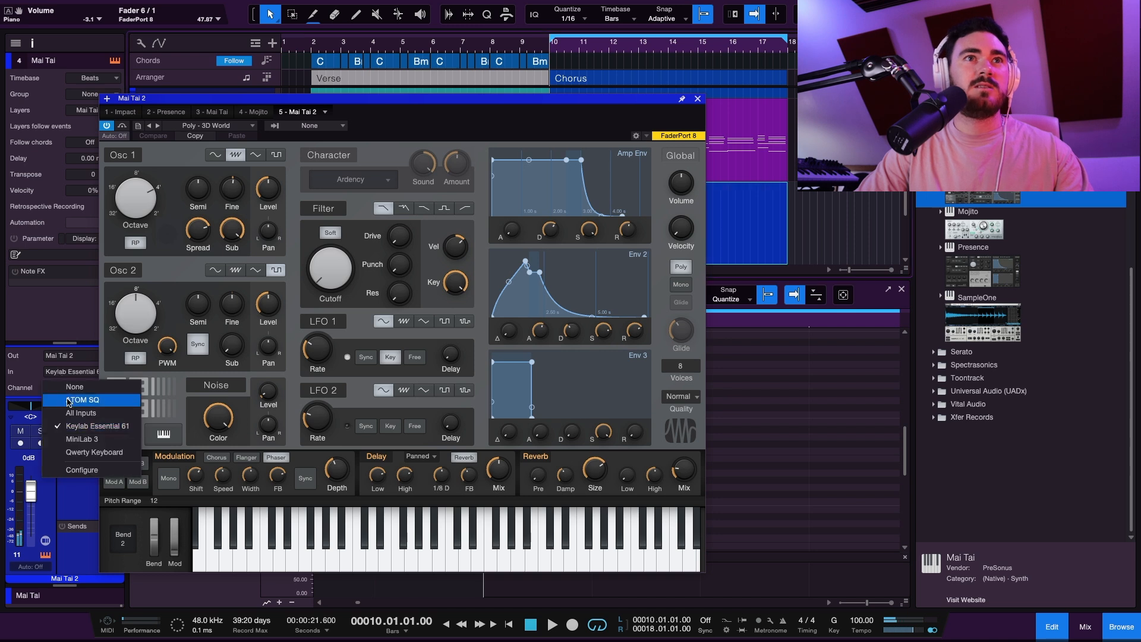
click(70, 406)
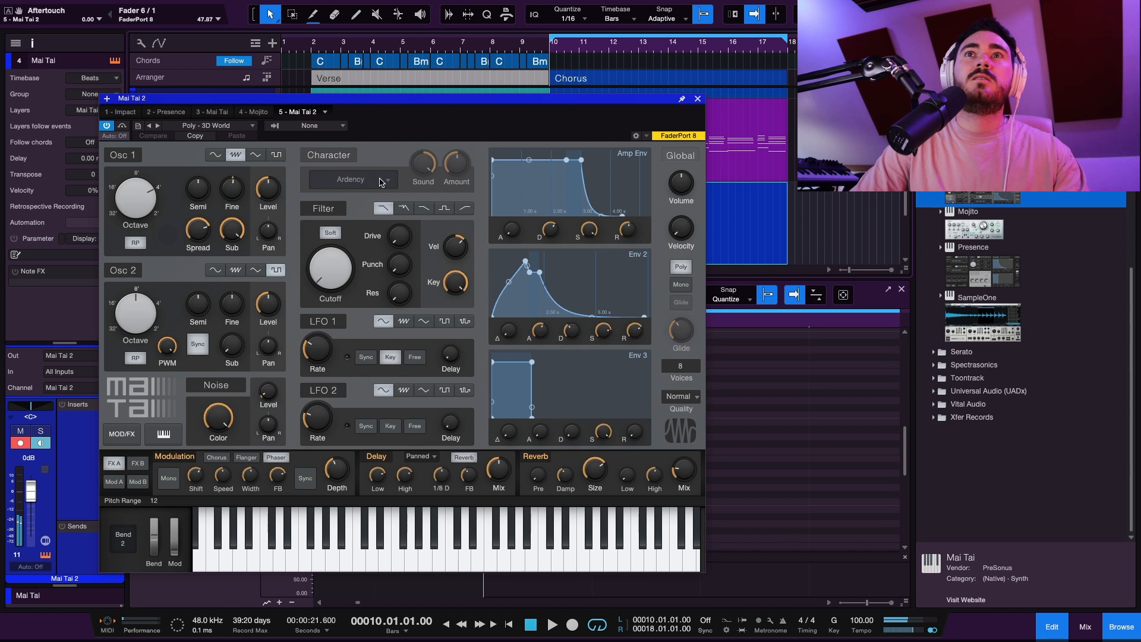
click(157, 126)
click(151, 127)
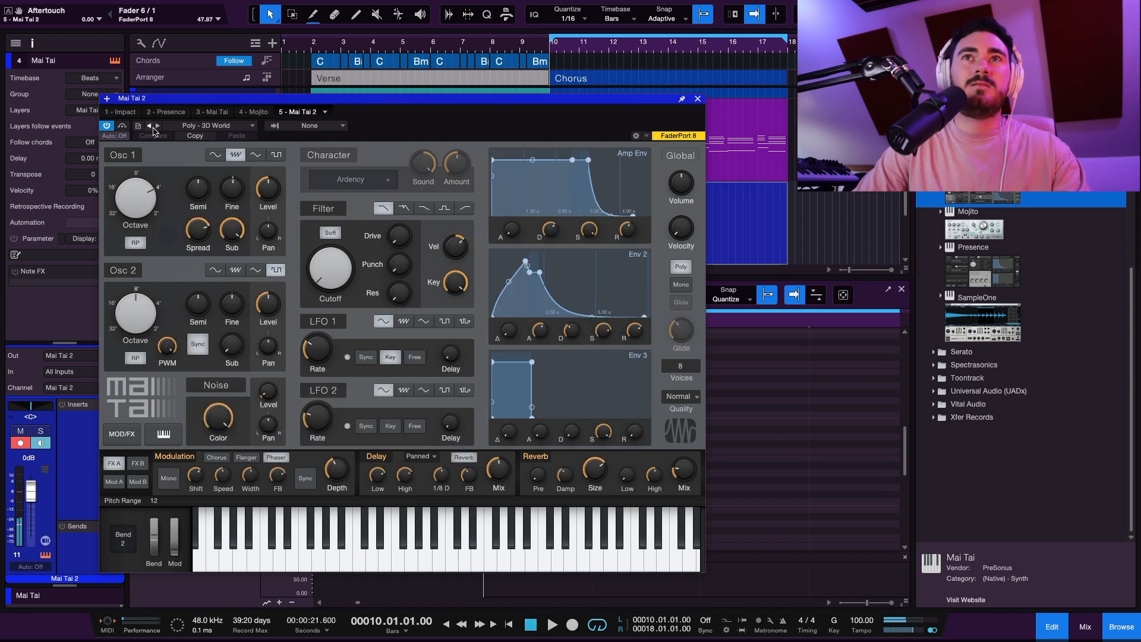
click(698, 99)
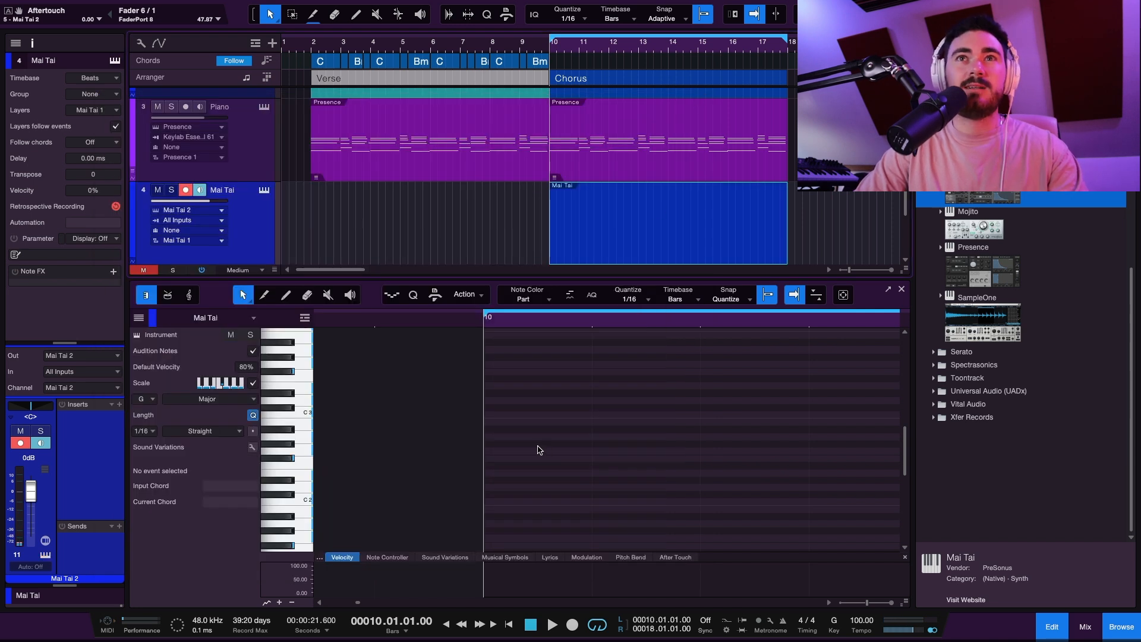
Step: Play the Chorus from bar 10, hide the instrument browser to widen the editor, and stop playback
key(space)
scroll(538, 450, right, 2)
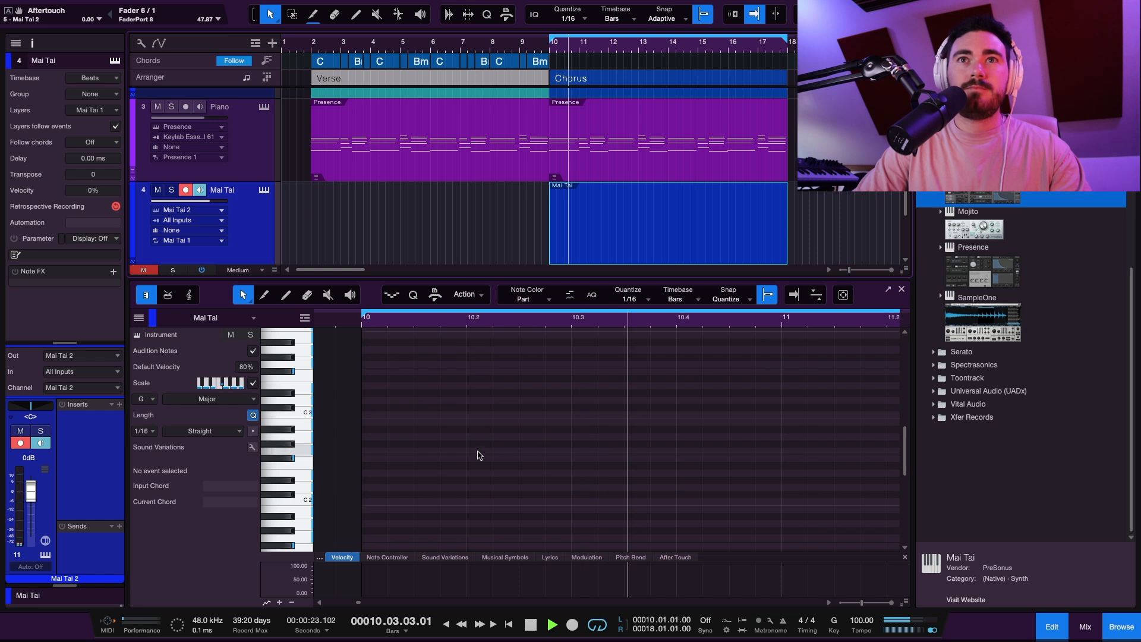
click(1121, 627)
key(space)
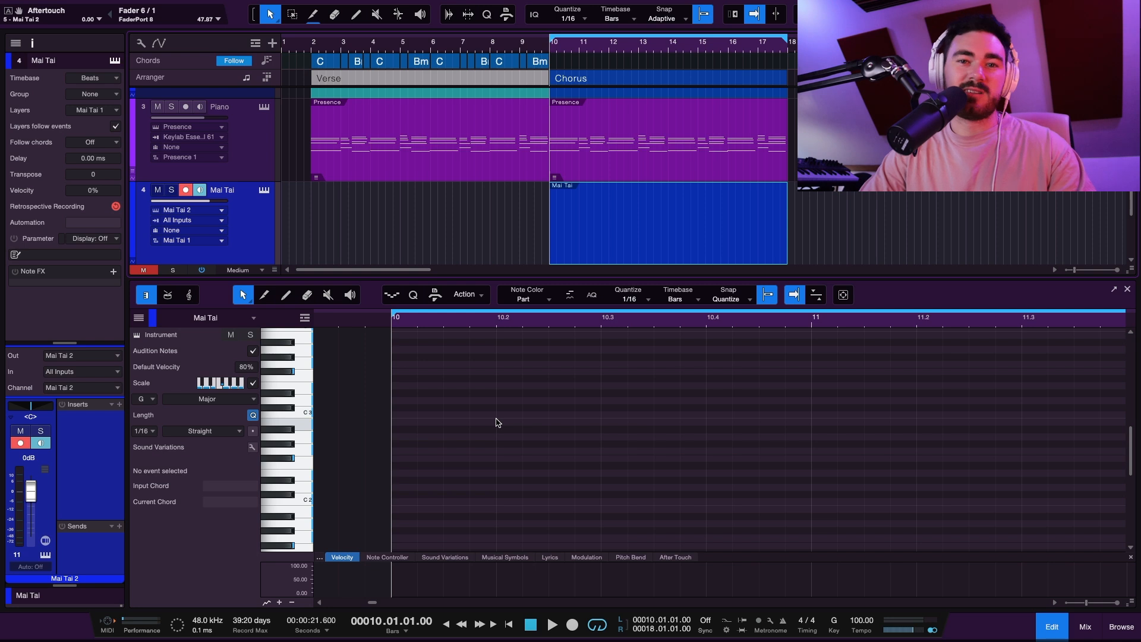
Step: Add a 1/16-long G 2 note at the start of bar 10 in the Mai Tai part and play it back
scroll(475, 434, up, 1)
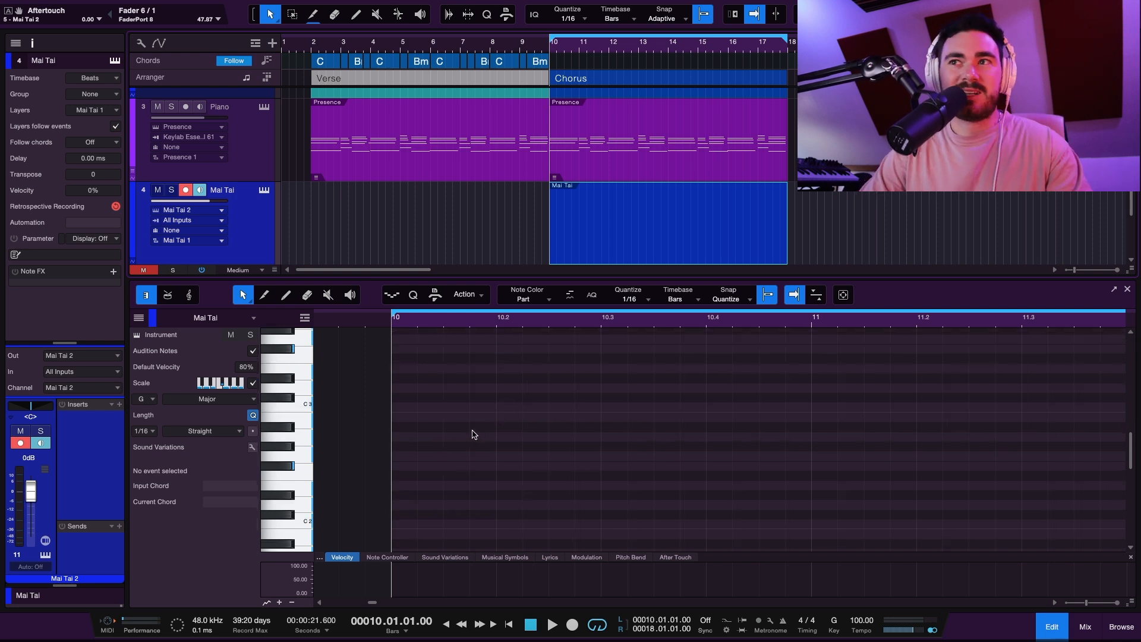
scroll(467, 452, down, 1)
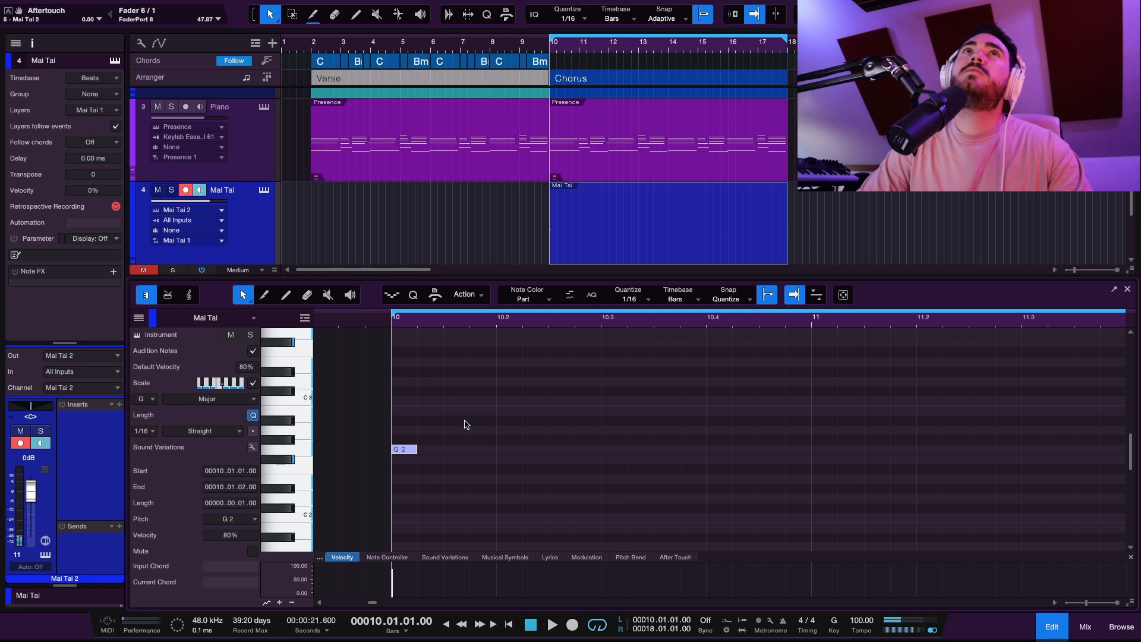
key(space)
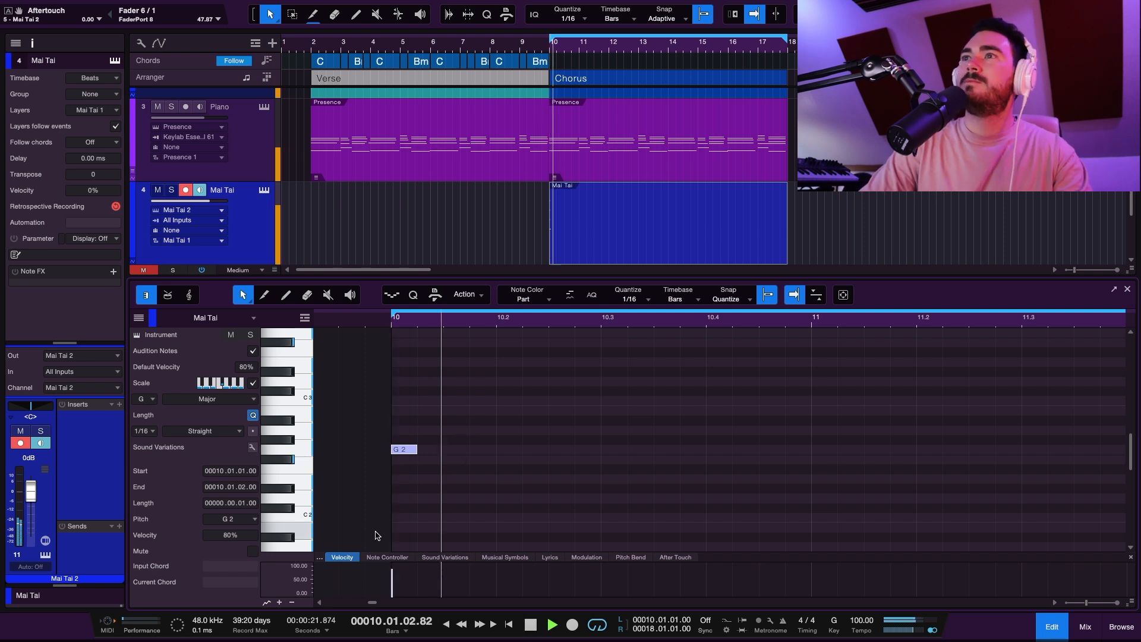
key(space)
Step: Add an E 3 note at 10.3.3 and play the part from bar 10 to hear it
click(667, 362)
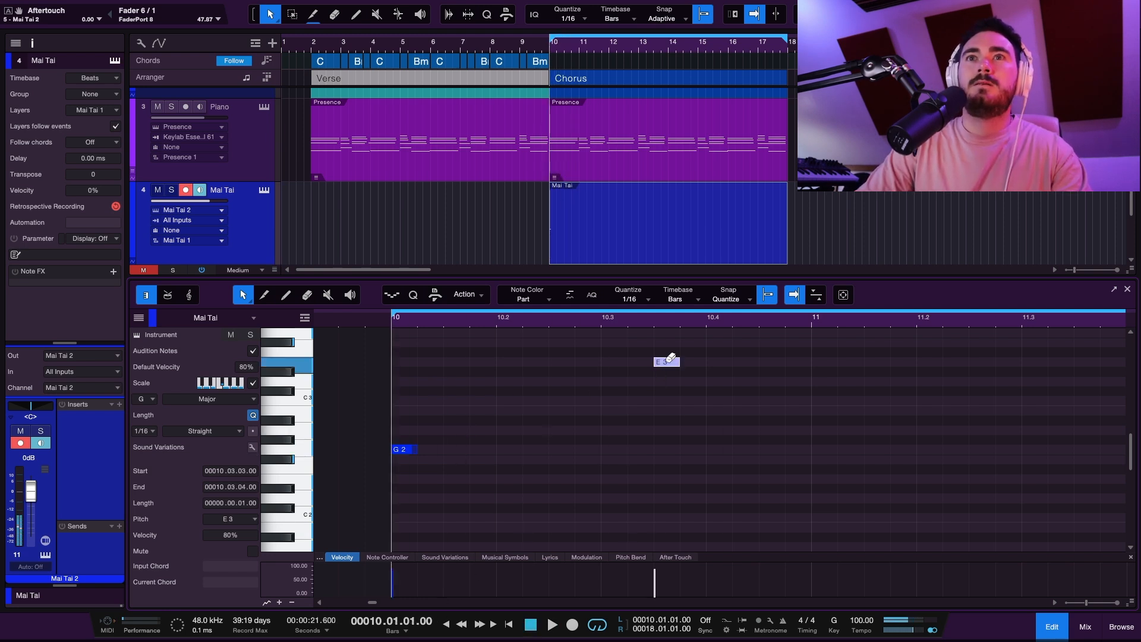
key(space)
click(715, 476)
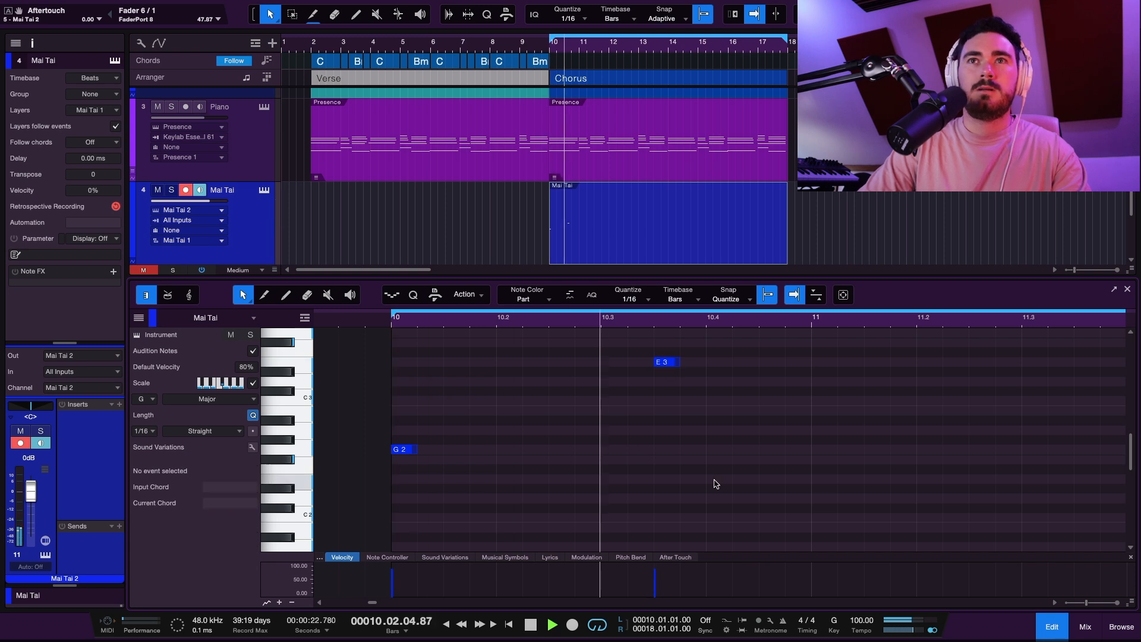
key(space)
Step: Move the E 3 note in small steps until it starts on beat 10.4, checking its timing with playback
drag(666, 362, 692, 362)
click(703, 458)
key(space)
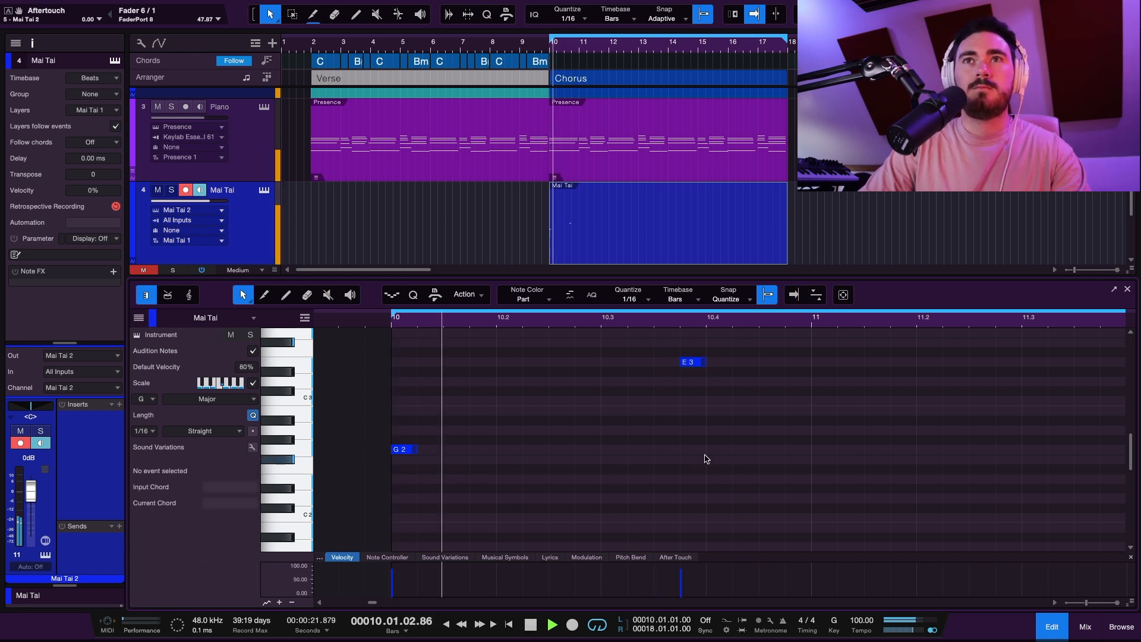
key(space)
drag(690, 363, 711, 372)
key(space)
click(738, 463)
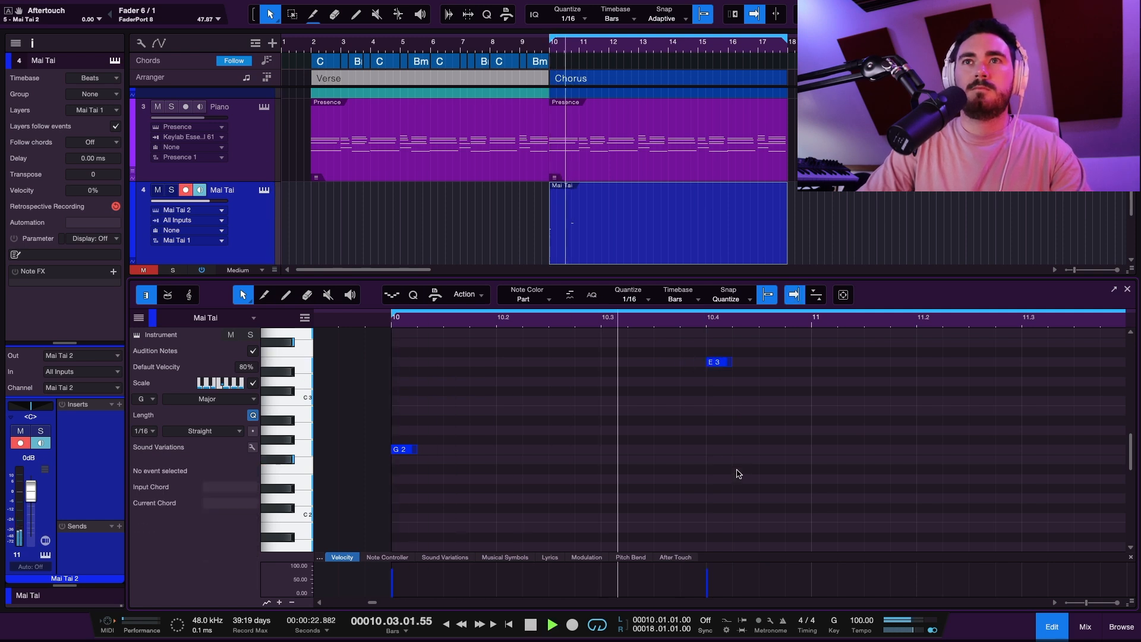
key(space)
Step: Add a note at the start of bar 11, settle its pitch on B 2 and play the phrase
ctrl+click(721, 382)
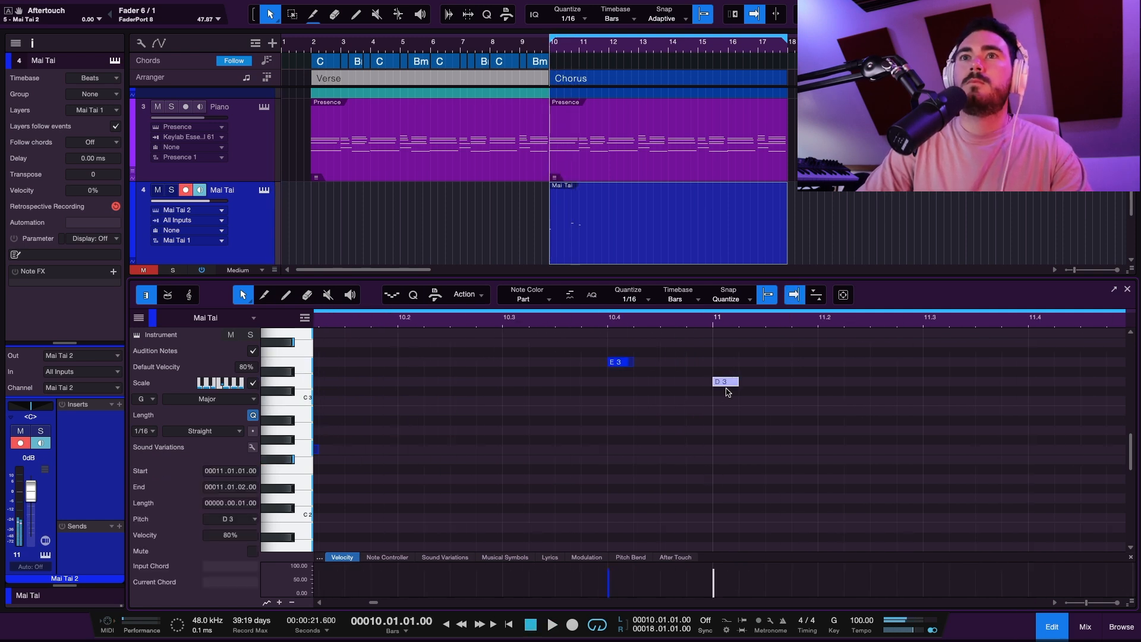
drag(728, 389, 729, 414)
click(725, 433)
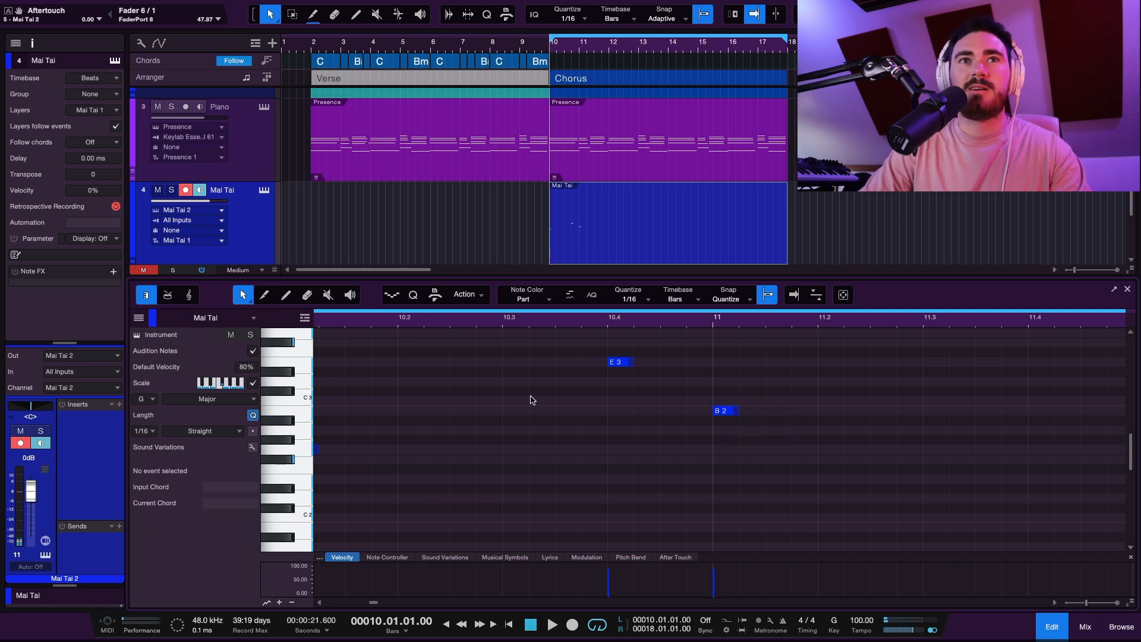
key(space)
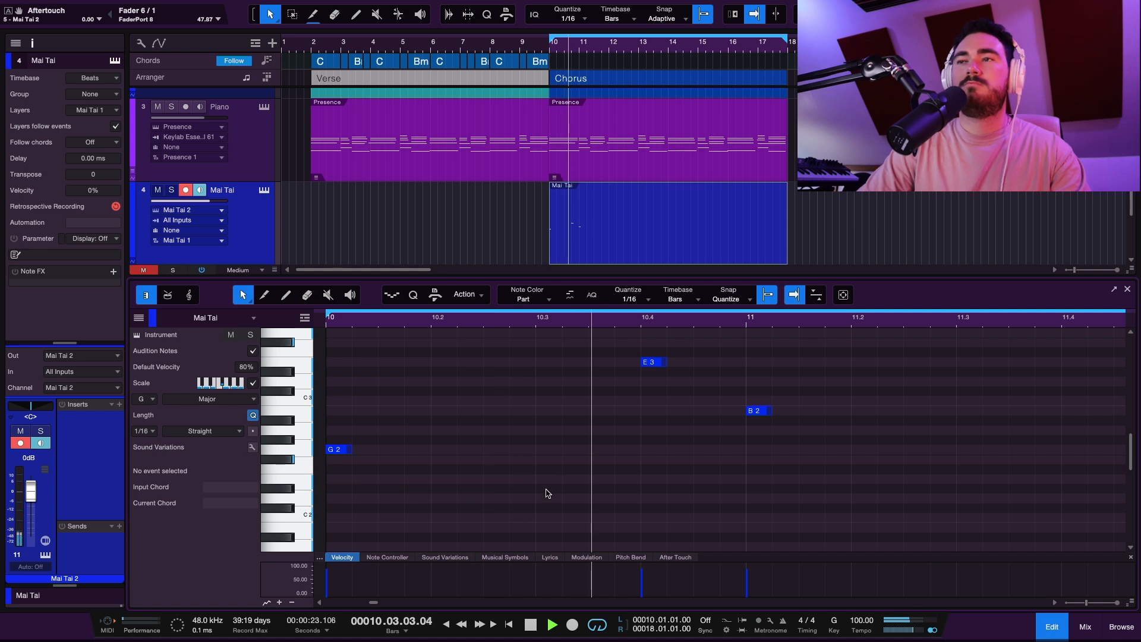
Step: Add an A 2 note on beat 11.2 and move it to beat 11.3 while the phrase plays
double_click(868, 433)
click(908, 510)
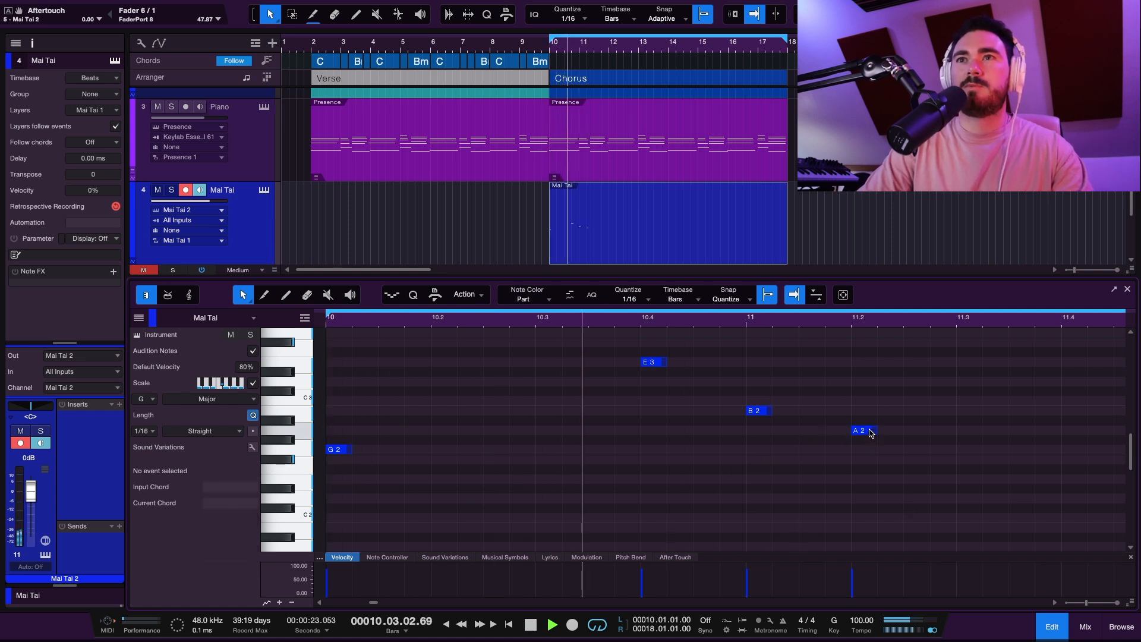
drag(856, 430, 959, 430)
click(953, 471)
scroll(953, 471, up, 1)
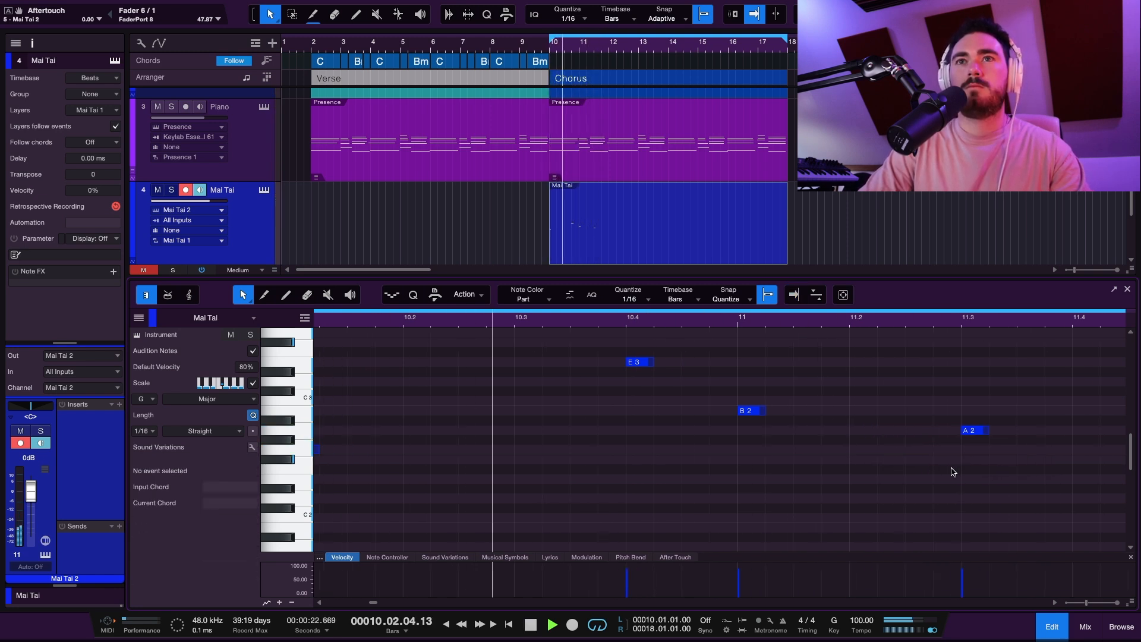
Step: Shift the A 2 note earlier until it starts at 11.2.3, and replay the phrase
scroll(949, 474, down, 5)
scroll(892, 487, right, 2)
scroll(821, 497, right, 2)
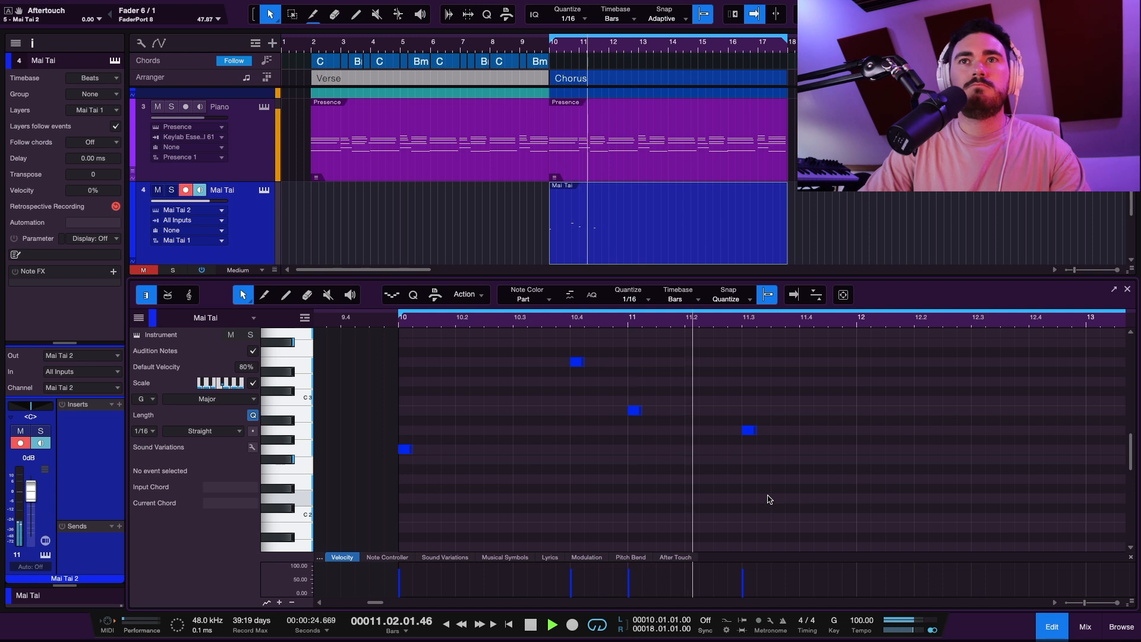
drag(749, 431, 734, 432)
click(762, 481)
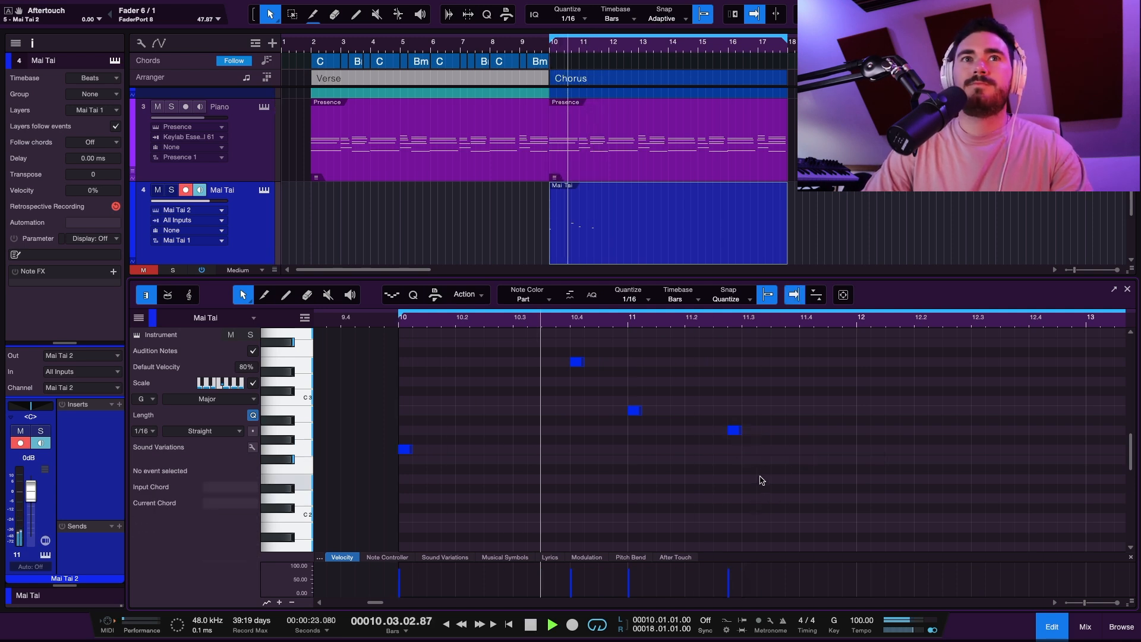
key(space)
drag(736, 437, 722, 436)
key(space)
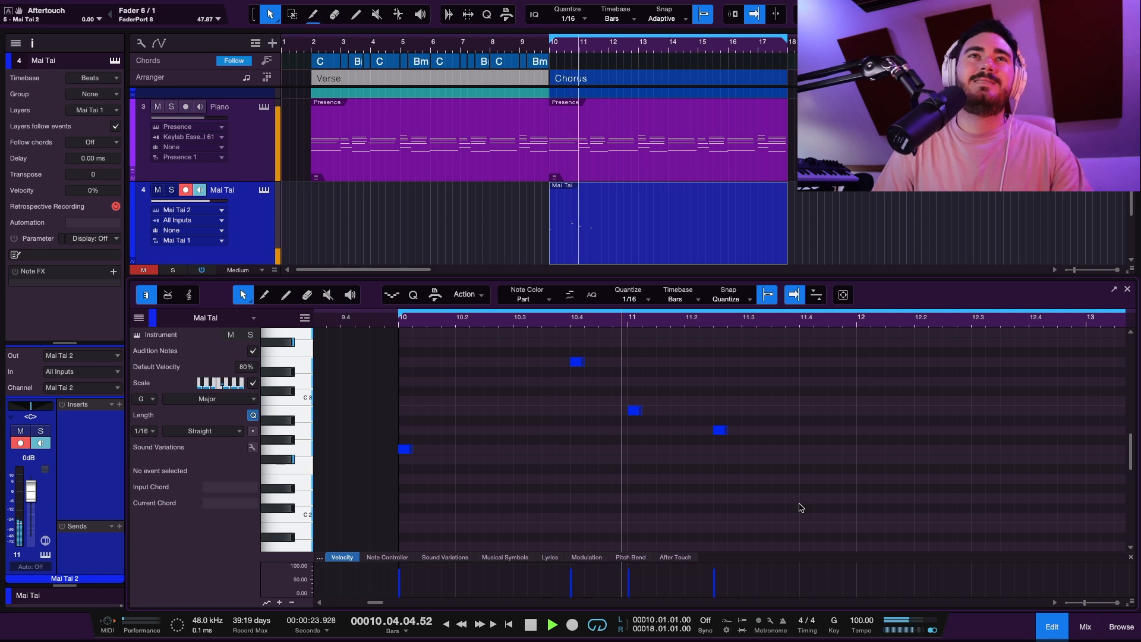
Step: Duplicate the whole four-note phrase so the copy starts at bar 12
key(super+a)
key(d)
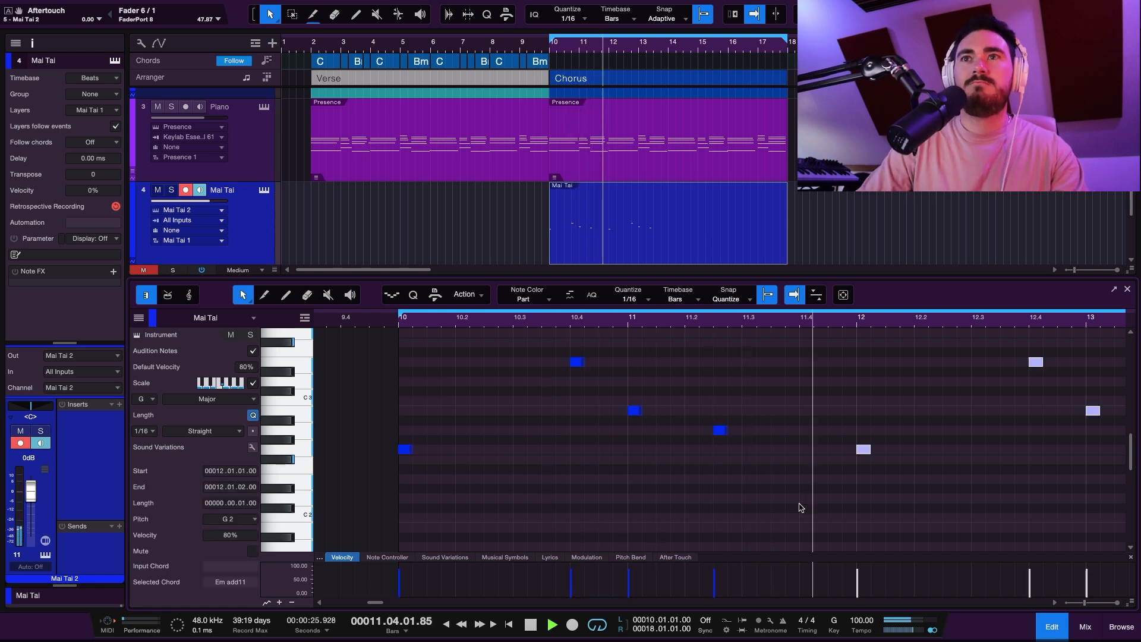
scroll(800, 506, right, 4)
click(800, 498)
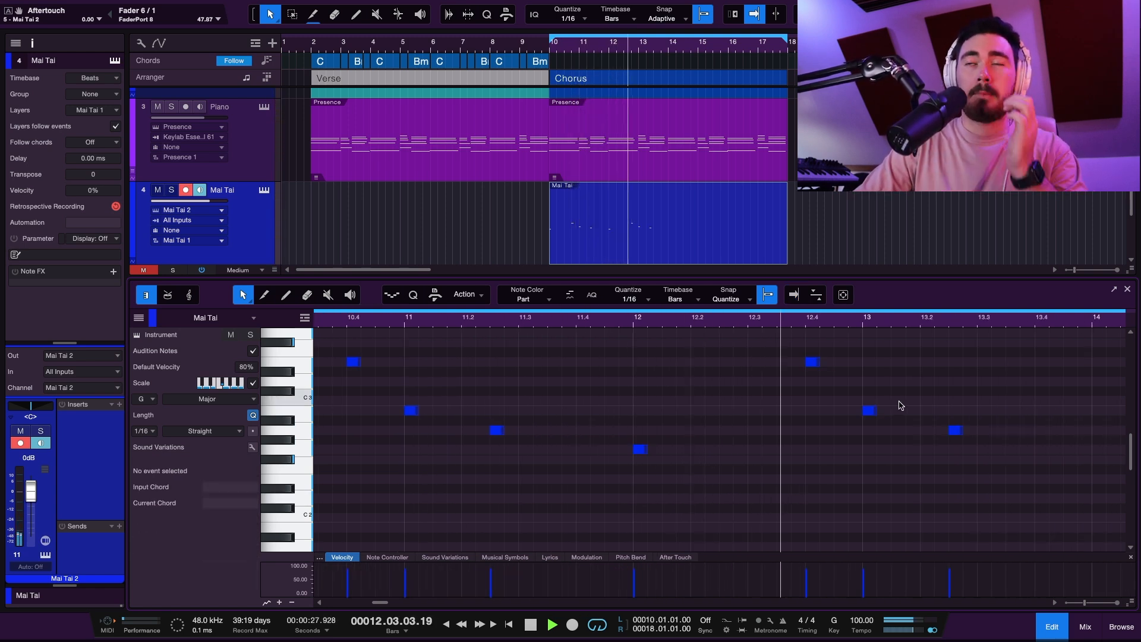
Step: Raise the copied phrase's last note at 13.2.3 to D 3 and play from bar 10
key(space)
drag(959, 431, 956, 383)
key(f)
key(space)
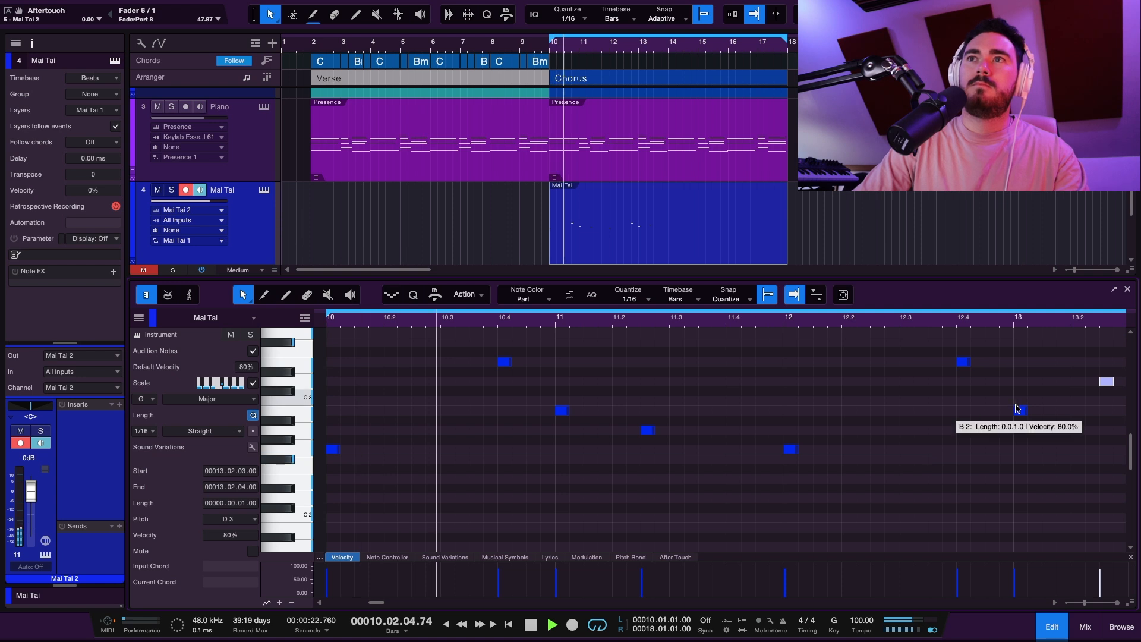
Step: Try an extra B 2 note at 13.1.3, audition the phrase with it muted, and delete it
super+click(1050, 381)
drag(1050, 381, 1049, 411)
click(1087, 501)
scroll(1034, 481, right, 3)
key(6)
click(937, 411)
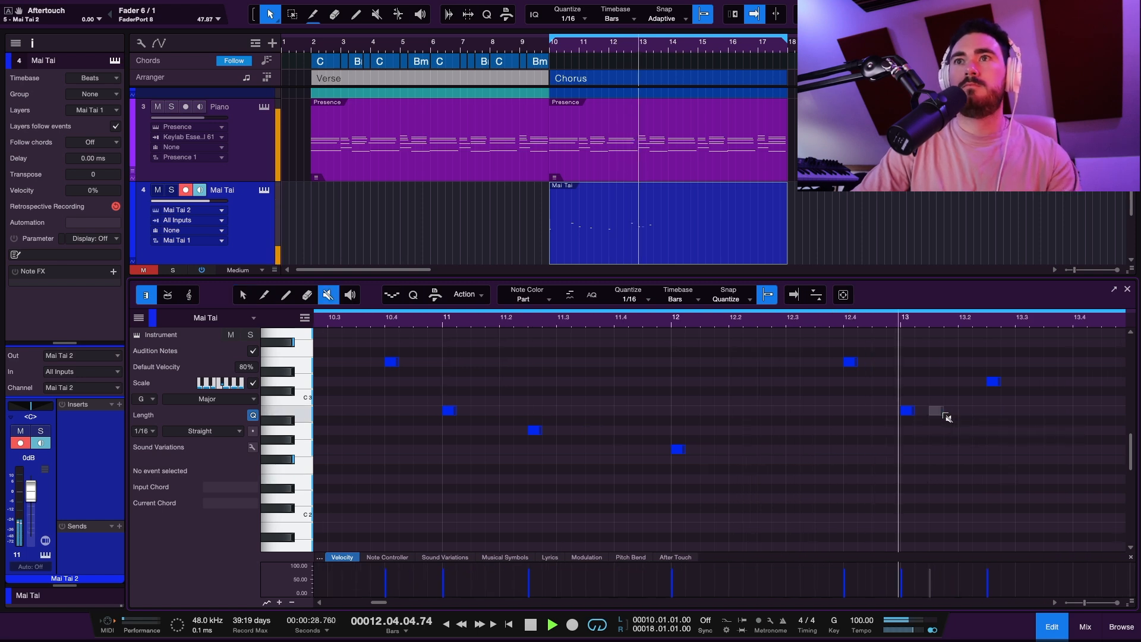
key(1)
scroll(951, 414, down, 3)
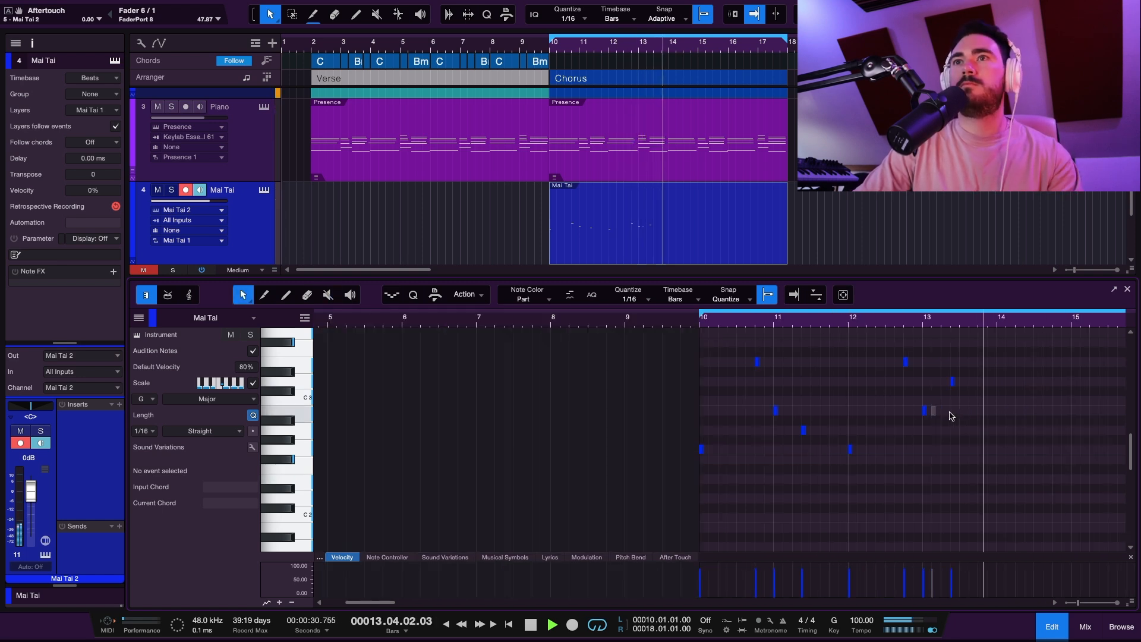
click(936, 412)
key(Delete)
key(space)
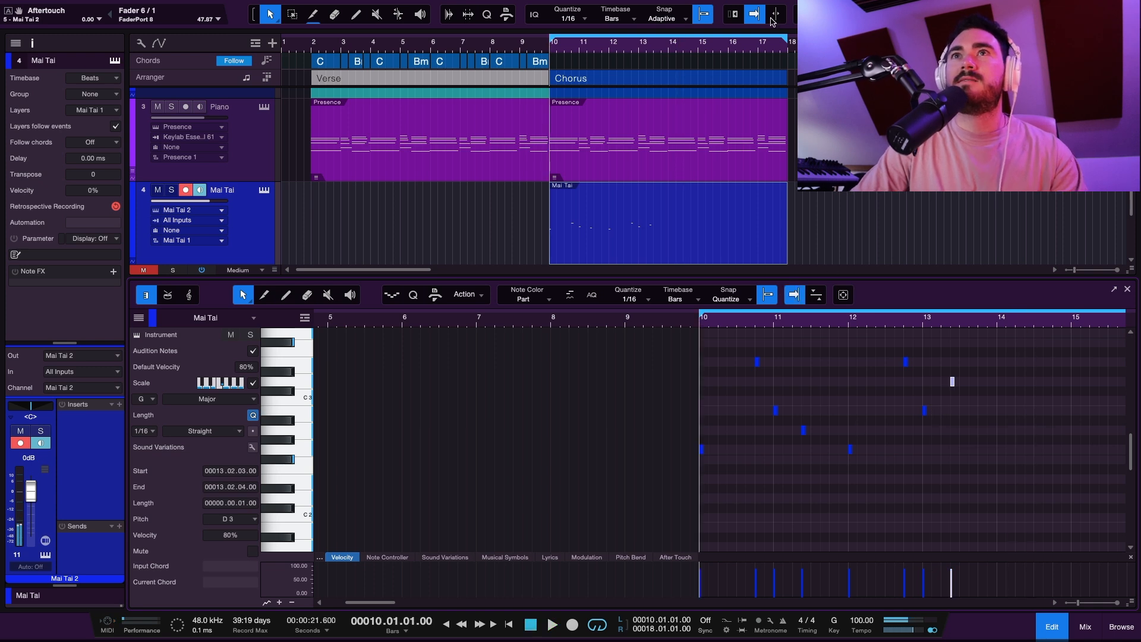
Step: Shorten the loop range so it covers only bar 10 to bar 14
drag(783, 39, 670, 61)
click(861, 455)
scroll(850, 473, up, 3)
scroll(701, 463, right, 4)
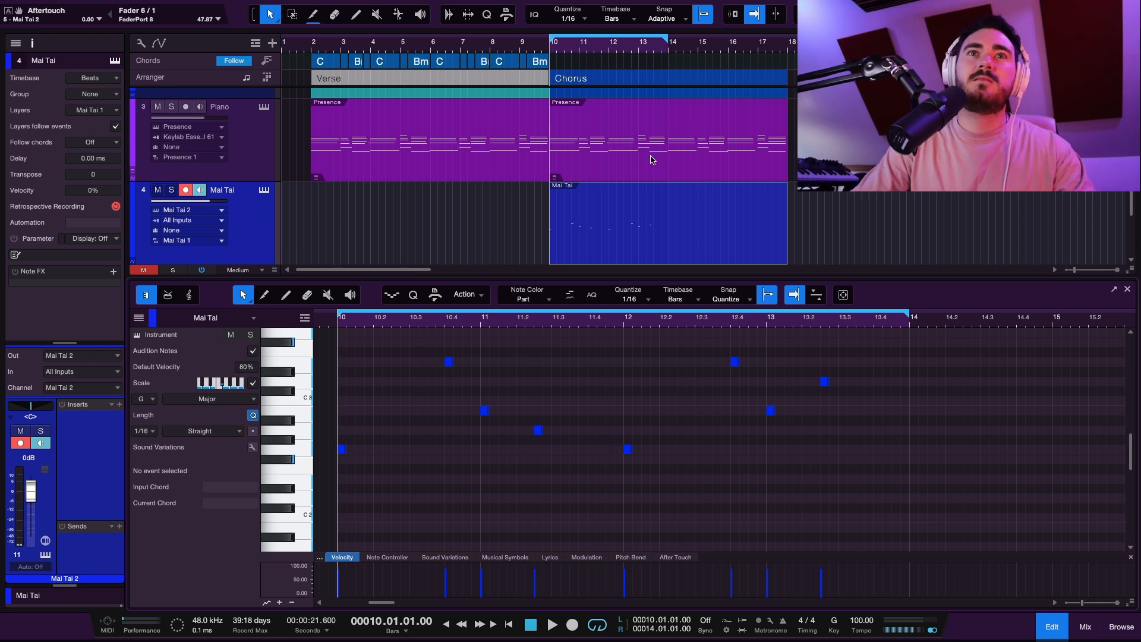
Step: Play the phrase and add a D 3 note at 10.3.3 ahead of the first E 3
key(space)
scroll(440, 394, up, 3)
scroll(451, 392, left, 2)
key(space)
scroll(529, 383, left, 2)
key(space)
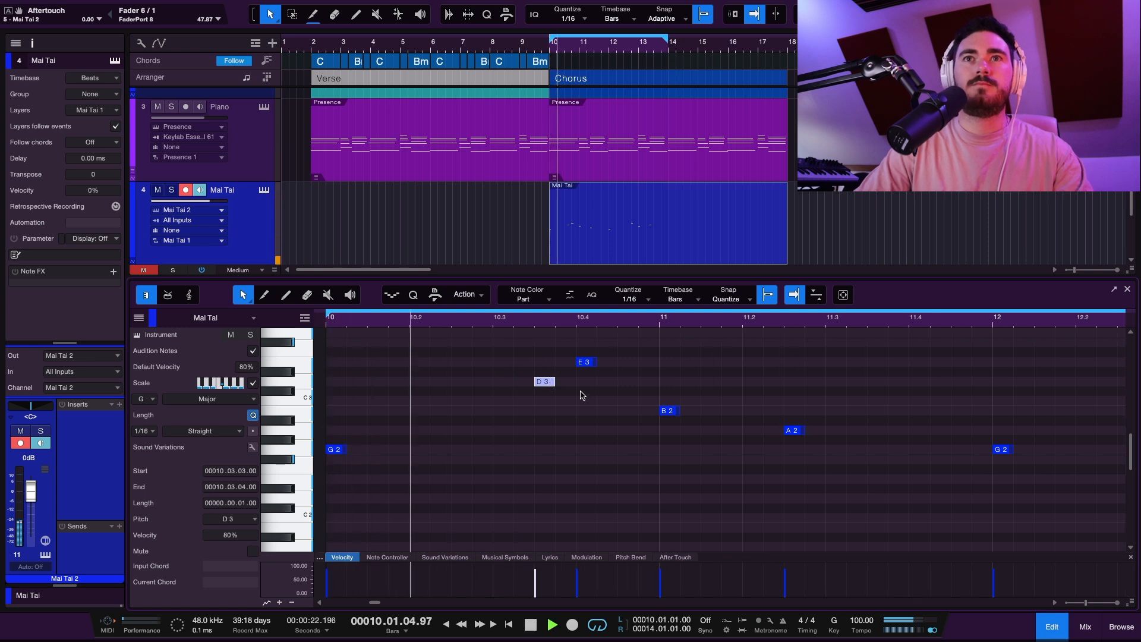
click(550, 384)
key(space)
Step: Rework the lead-in to the first E 3 as B 2 at 10.3.3 and D 3 at 10.3.4, and play it
drag(550, 383, 551, 410)
click(547, 400)
key(Left)
key(space)
click(622, 495)
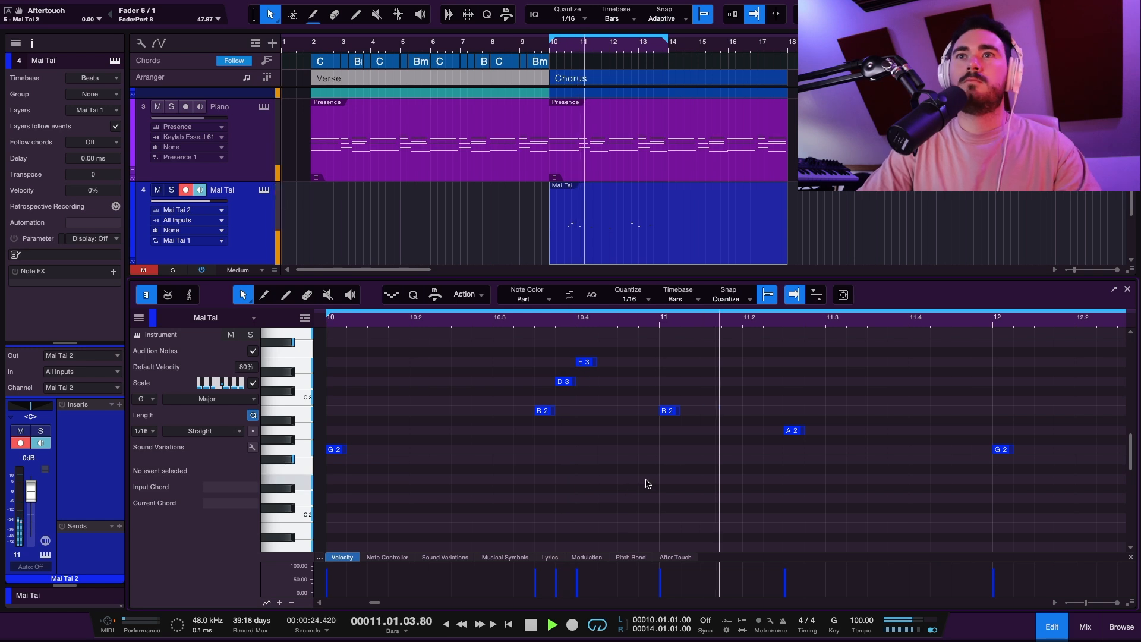
key(space)
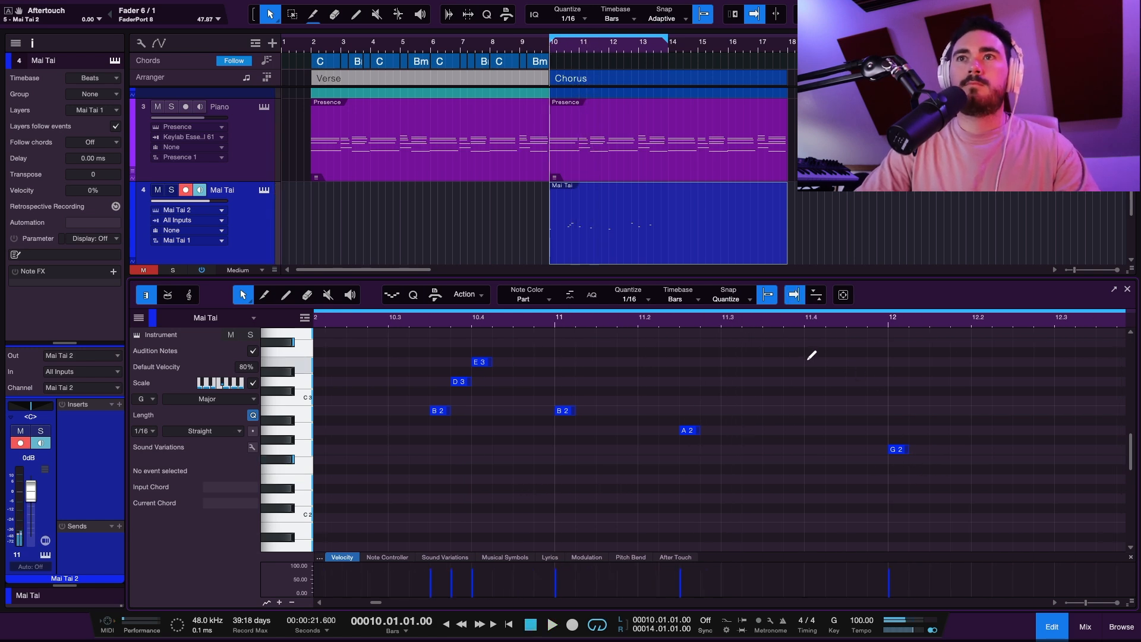
Step: Add a descending 1/16 run of G 3, F# 3, E 3 and D 3 from beat 11.4 and play the phrase
click(809, 362)
key(Up)
key(Up)
key(Up)
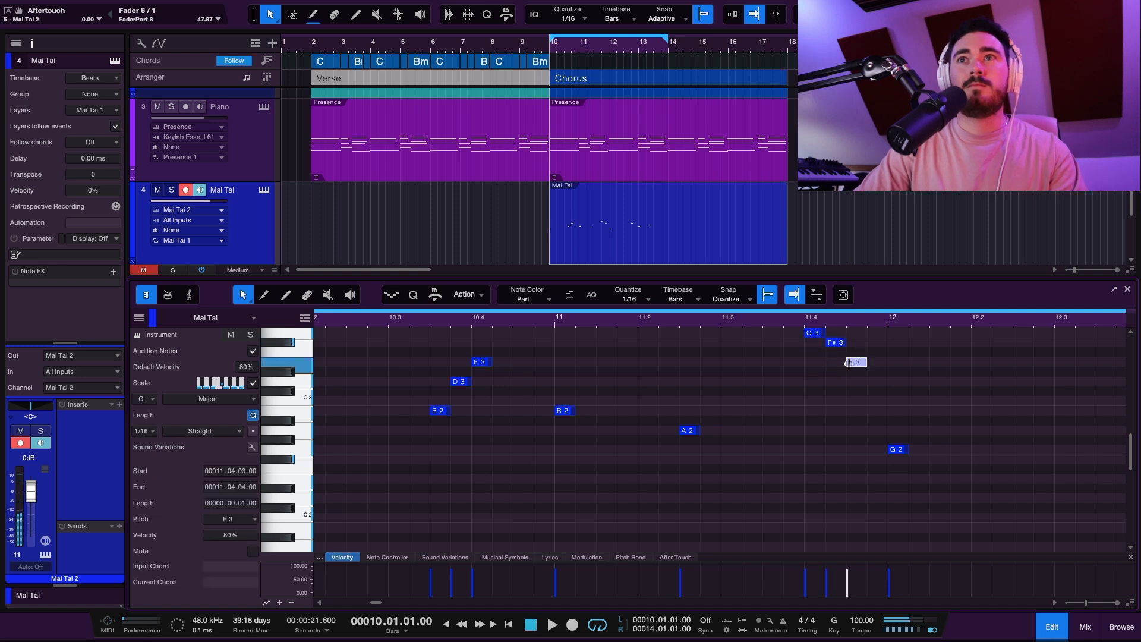
super+click(871, 380)
key(space)
click(866, 531)
scroll(840, 542, down, 5)
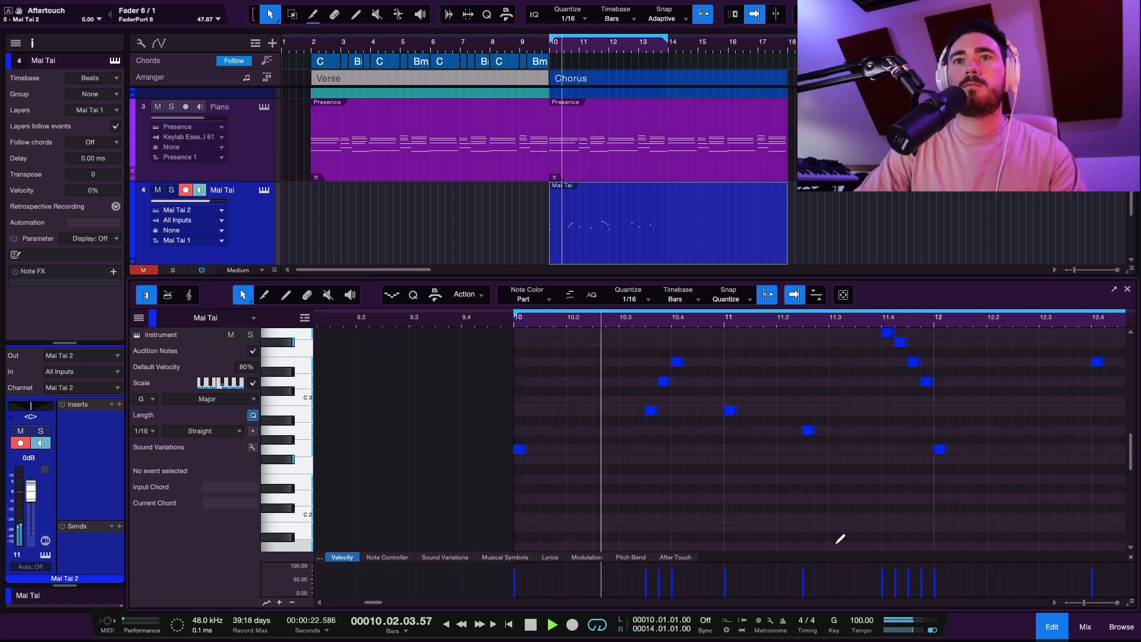
scroll(829, 541, right, 5)
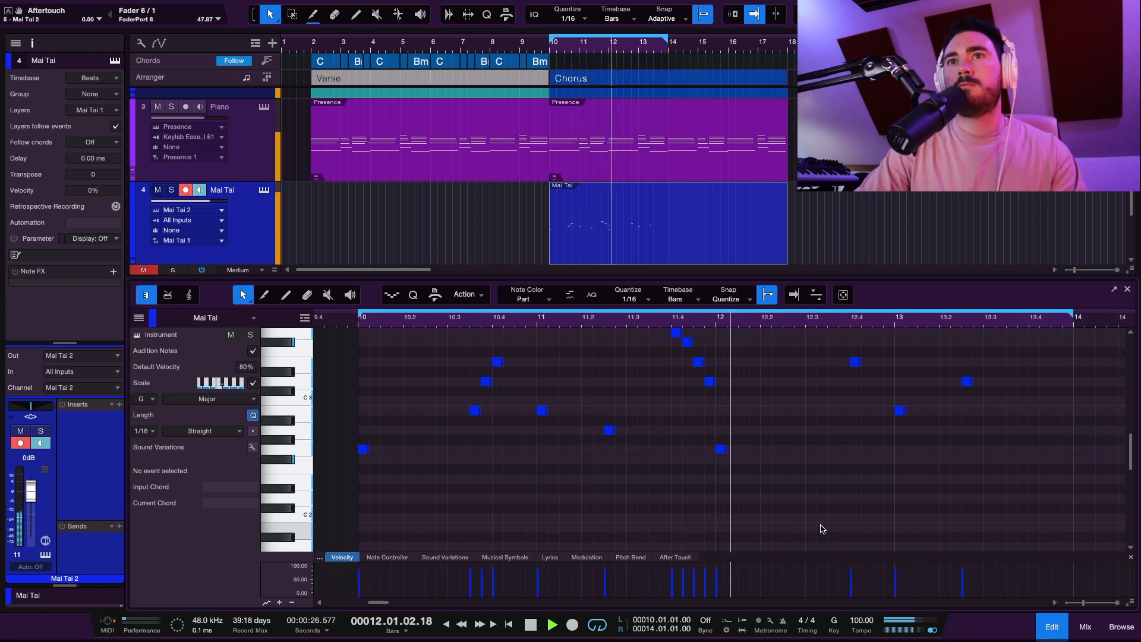
Step: Try removing the descending run's final D 3, restore it and replay the phrase
key(space)
click(710, 383)
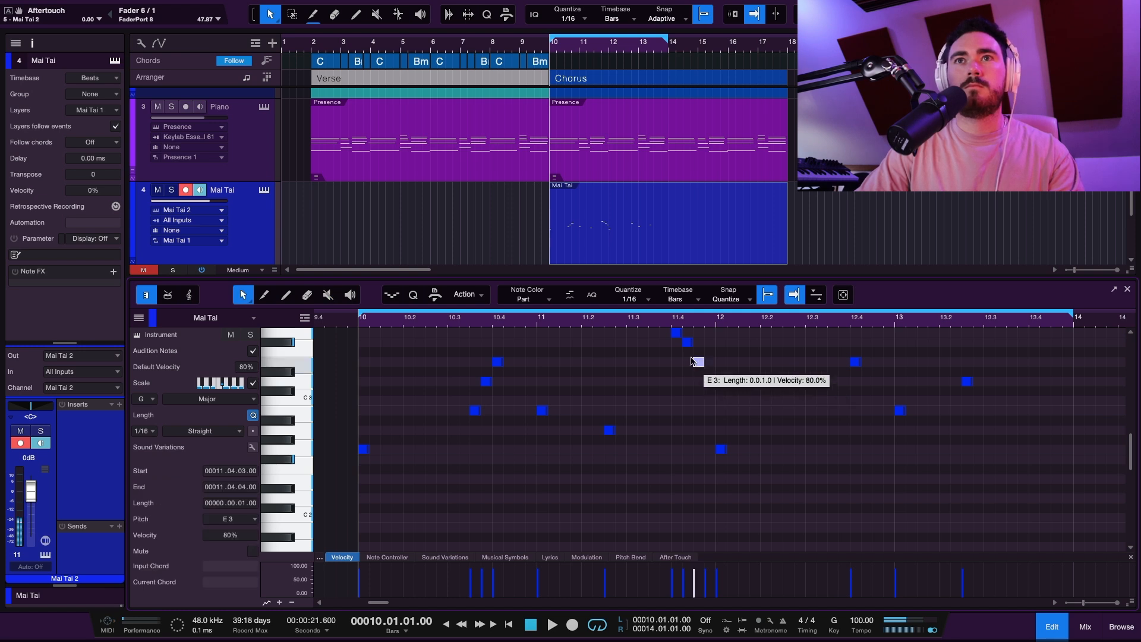
key(space)
click(654, 498)
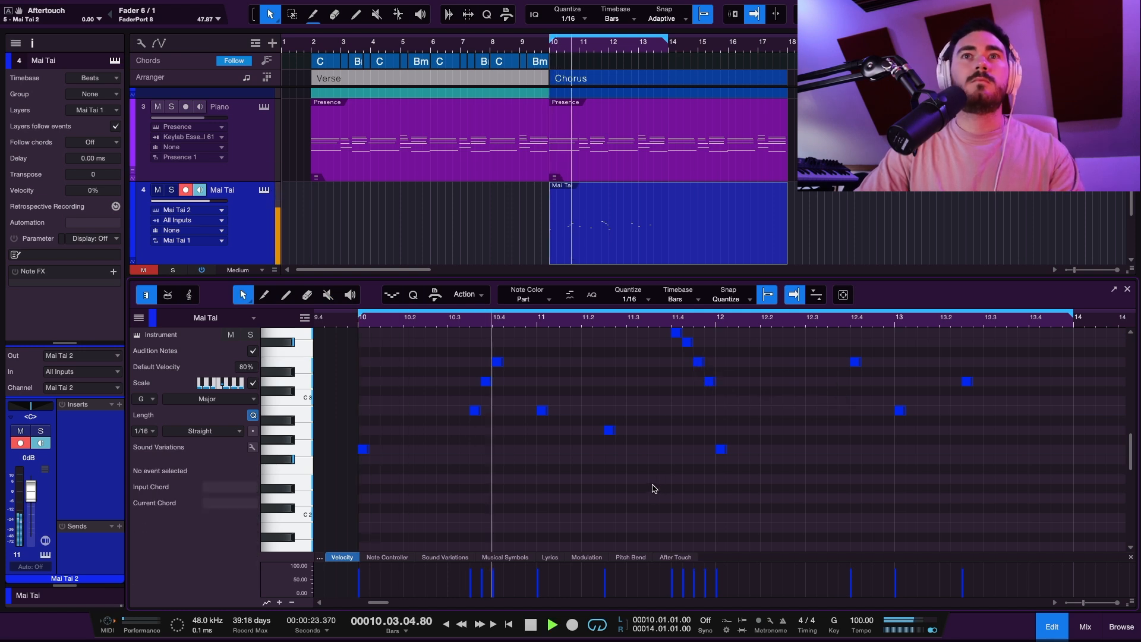
scroll(654, 489, up, 1)
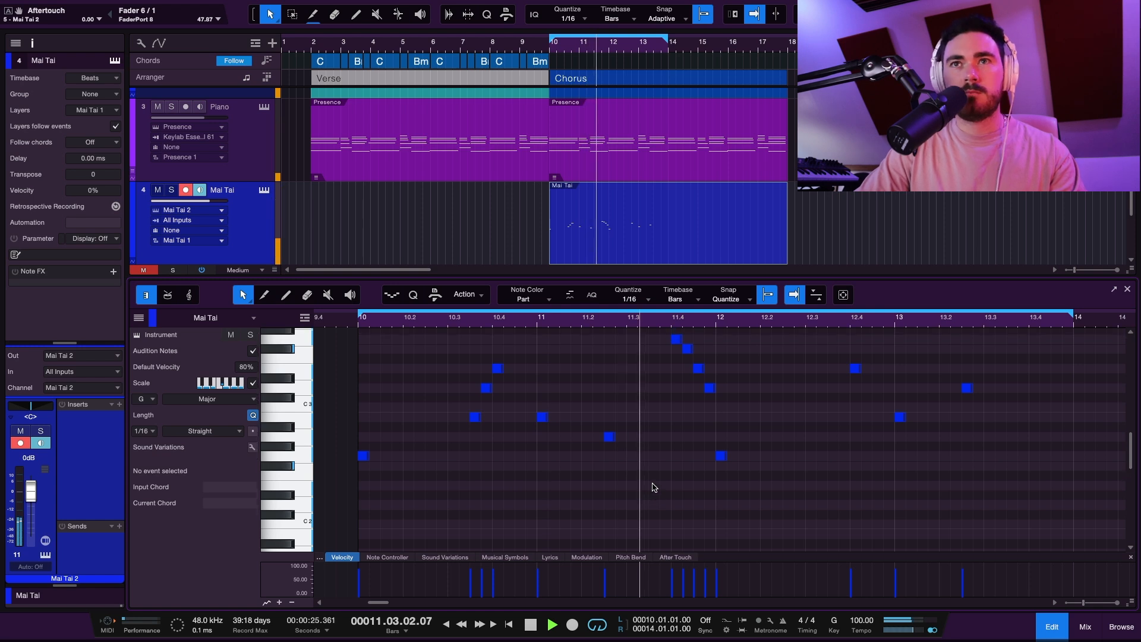
key(space)
key(space)
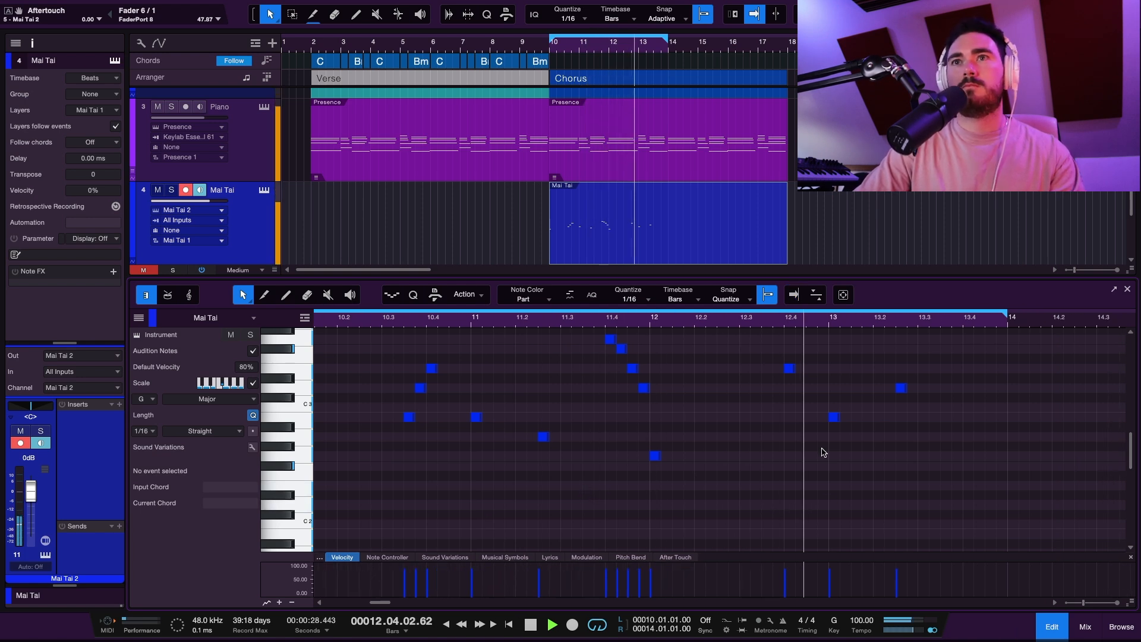
key(space)
Step: Copy the B 2 and D 3 lead-in notes to 12.3.3, ahead of the second E 3, and play them
drag(428, 344, 437, 385)
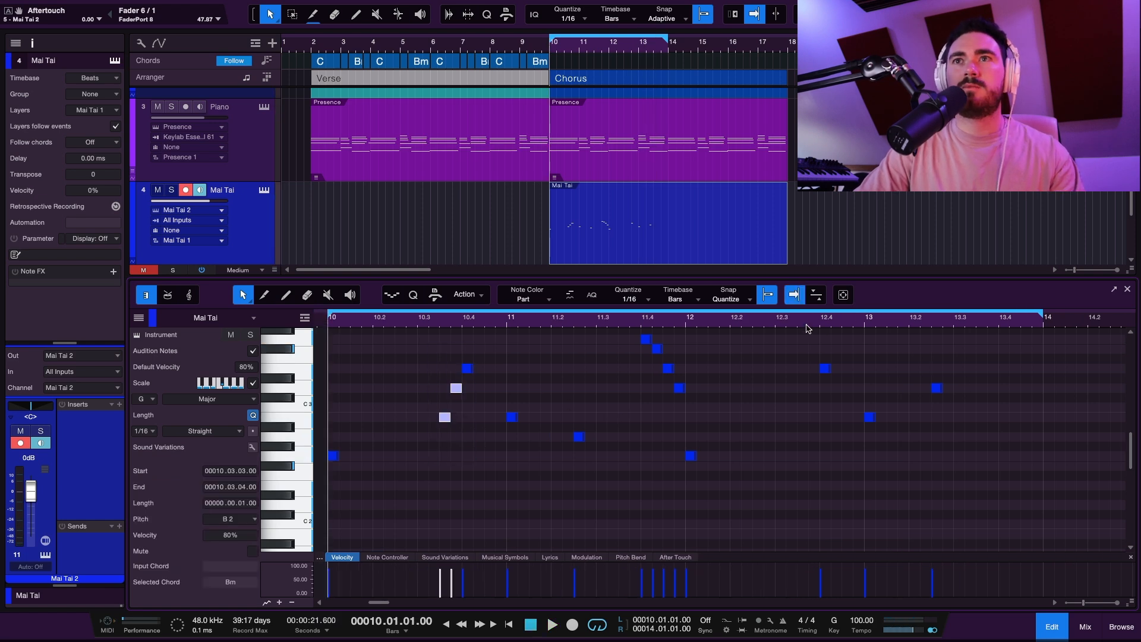
key(space)
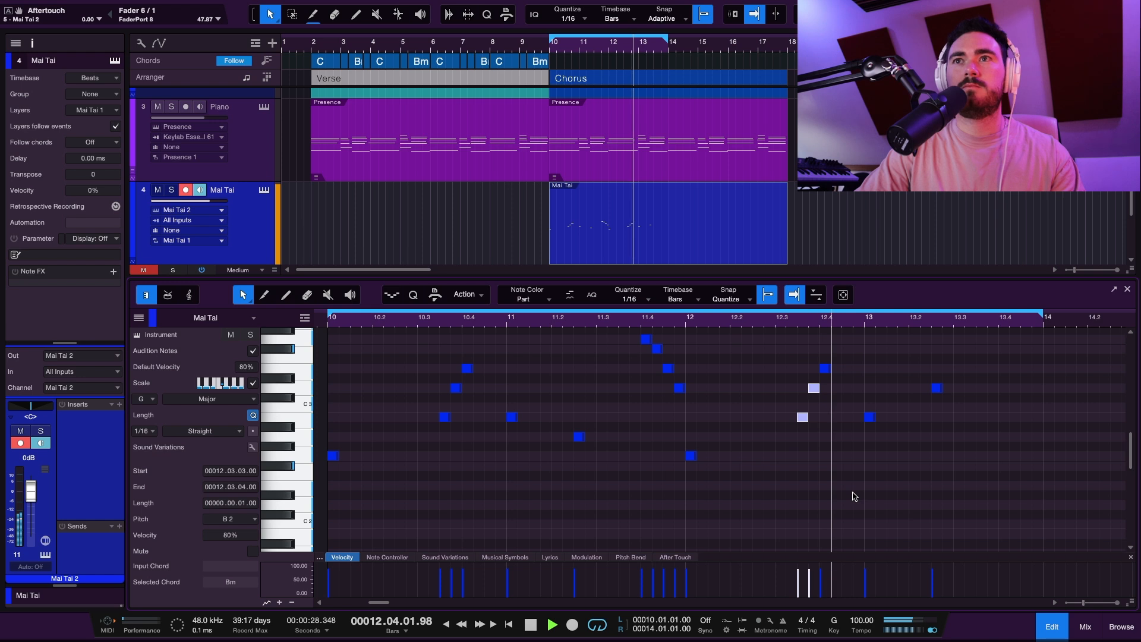
key(space)
Step: Add an ascending 1/16 run of D 3, E 3, F# 3 and G 3 from beat 13.4 and play the loop
click(1003, 387)
click(1014, 368)
key(space)
click(1025, 521)
scroll(1026, 521, left, 1)
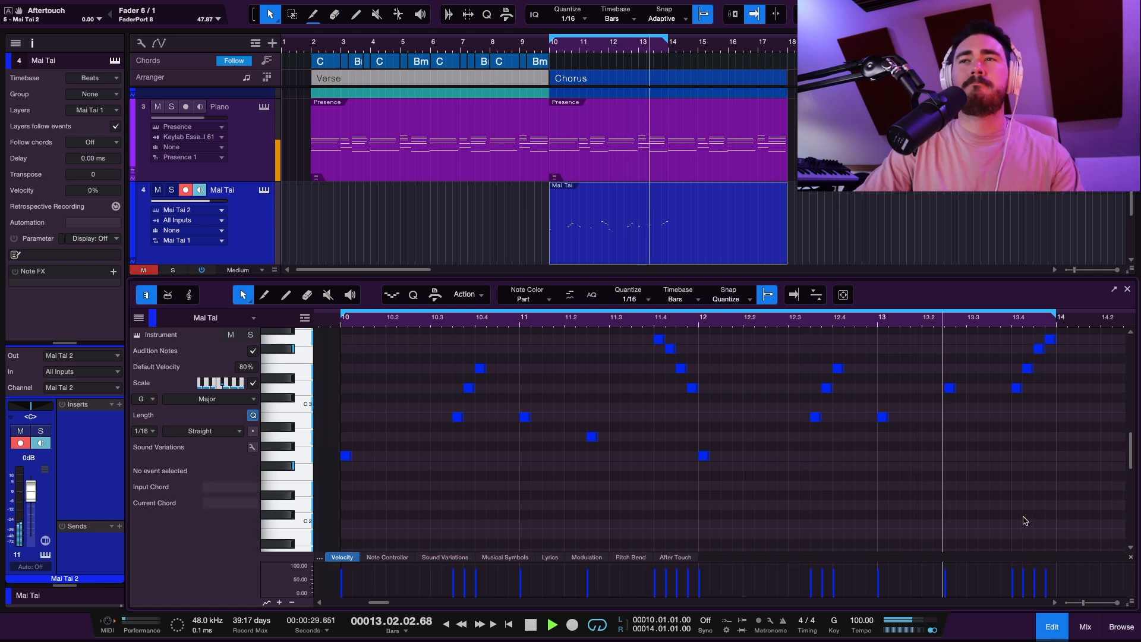
Step: Play the loop from bar 10 to 14 to review the whole melody with its closing run
scroll(1027, 511, right, 2)
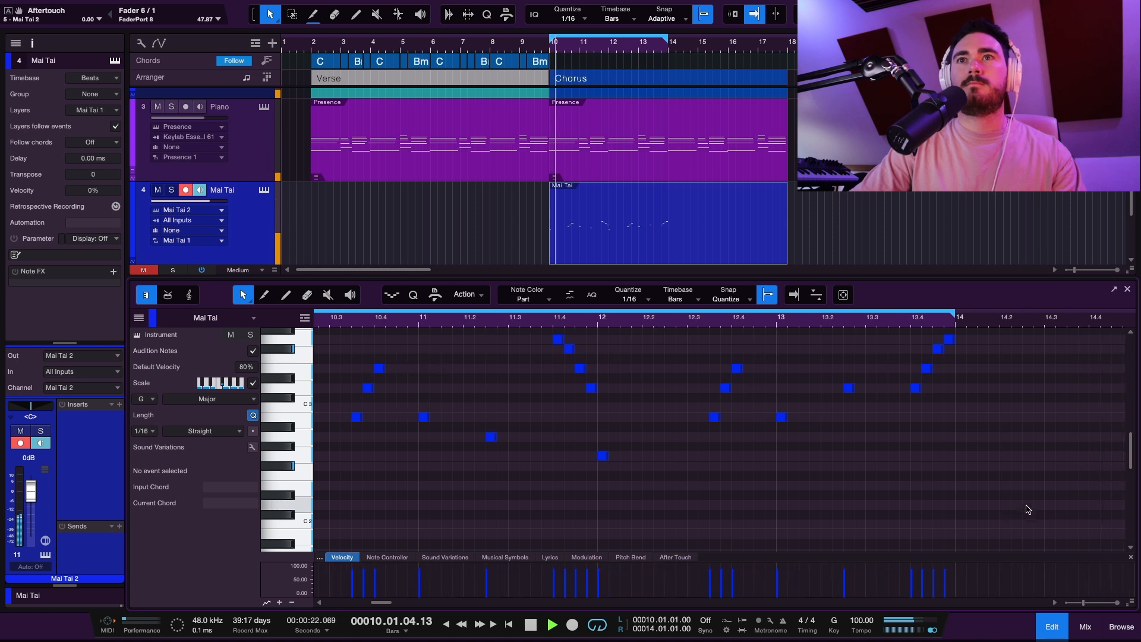
scroll(1027, 506, down, 5)
key(space)
scroll(1029, 324, up, 3)
scroll(989, 367, left, 1)
scroll(993, 373, down, 1)
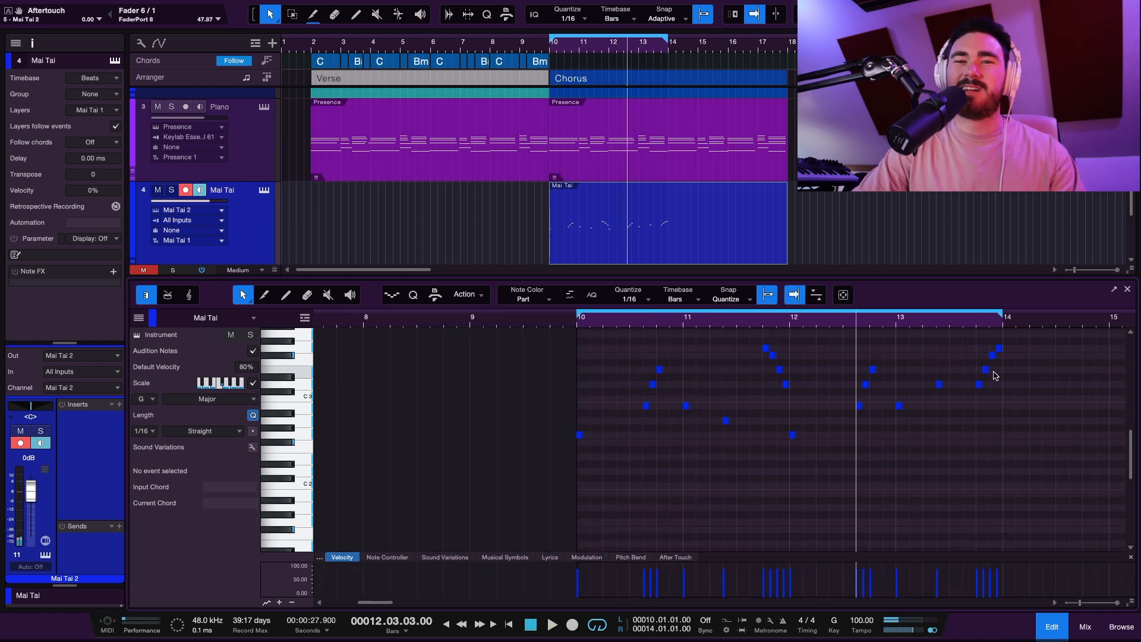
Step: Try shifting the pitches of the 13.4 run's last notes, return them to the original pitches and replay the loop
scroll(996, 381, up, 3)
key(space)
drag(977, 373, 926, 353)
click(955, 357)
click(944, 350)
key(Up)
click(957, 372)
click(943, 334)
key(Down)
click(895, 321)
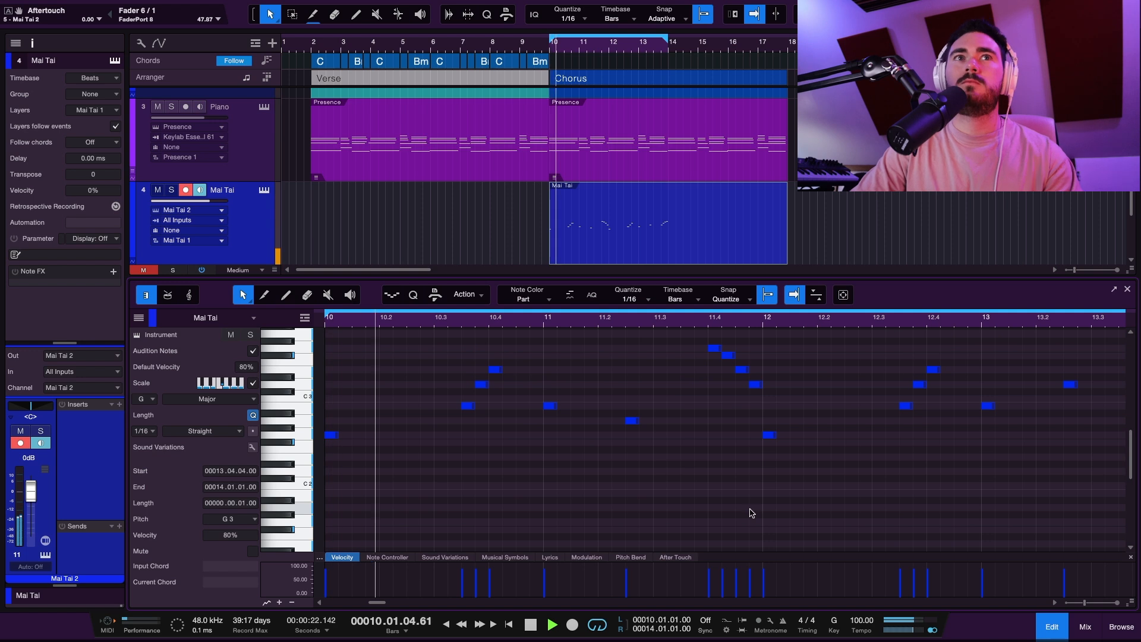
key(w)
key(space)
Step: Select the B 2 and D 3 lead-ins and both 1/16 runs, lower their velocity to about 62% and play the loop
drag(553, 358, 592, 424)
drag(666, 336, 733, 396)
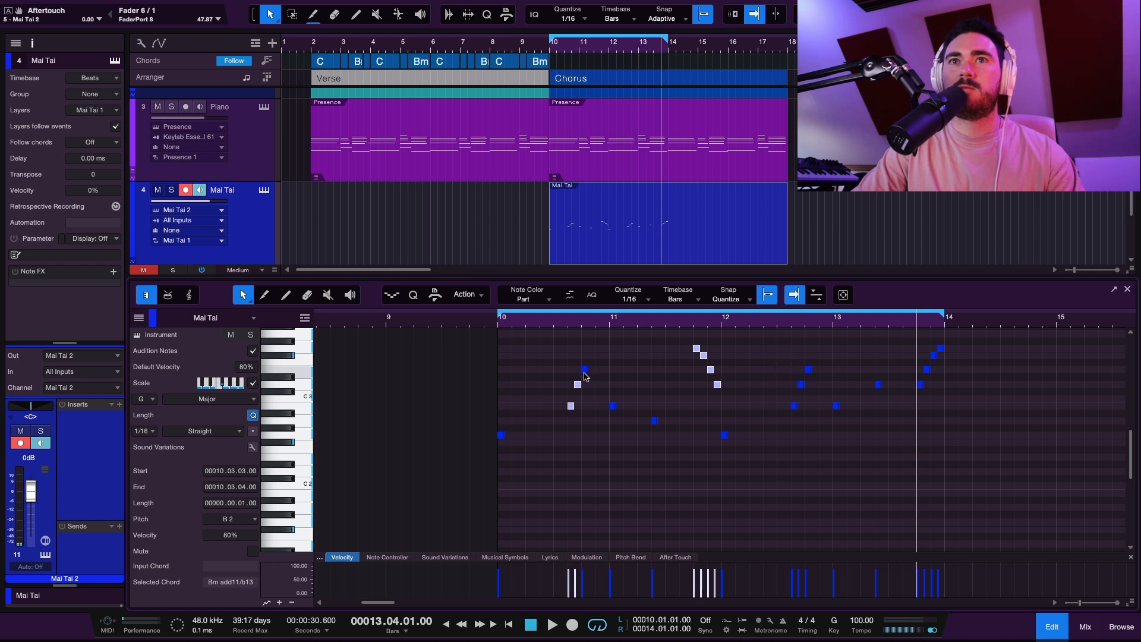
drag(970, 405, 911, 331)
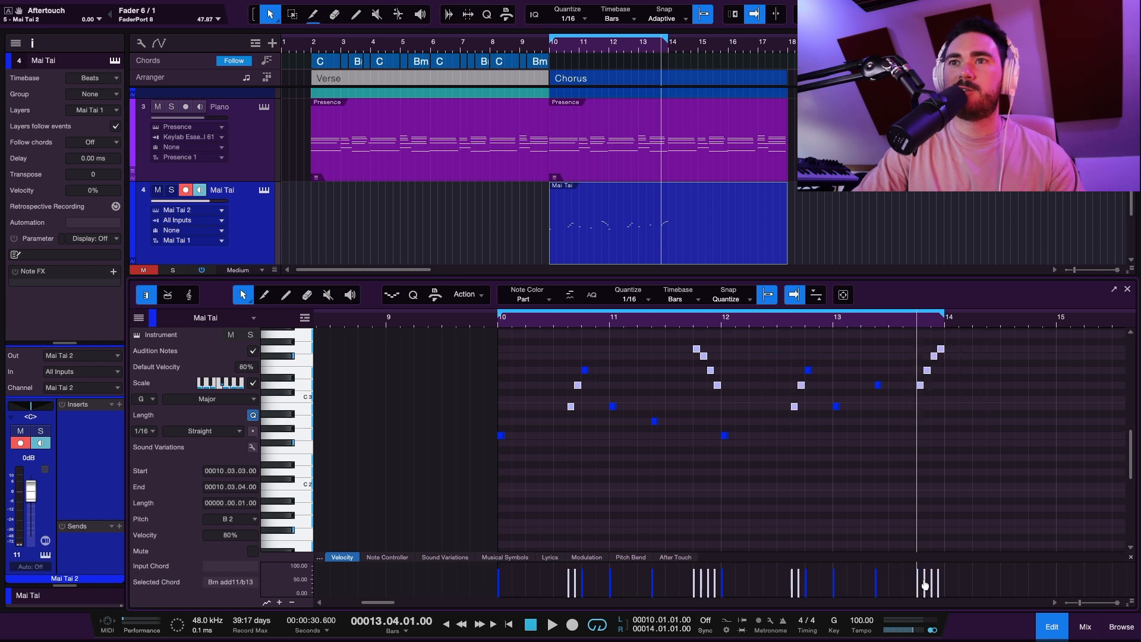
click(929, 538)
key(space)
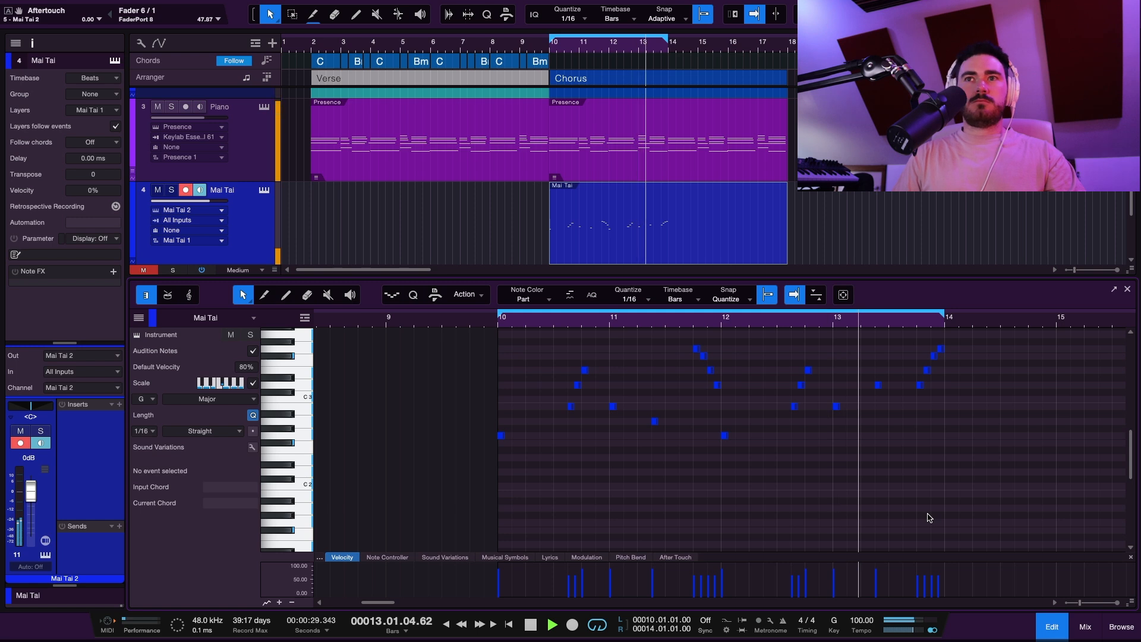
key(space)
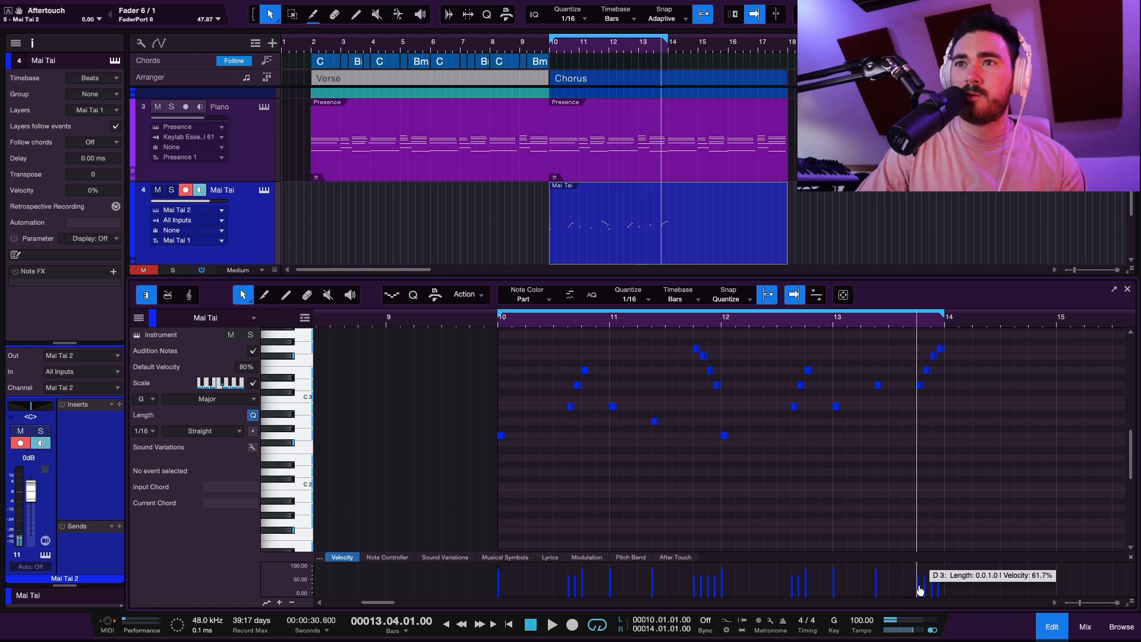
Step: Select all the melody notes, set their velocity to 62% and play the loop
key(ctrl+a)
drag(920, 590, 919, 551)
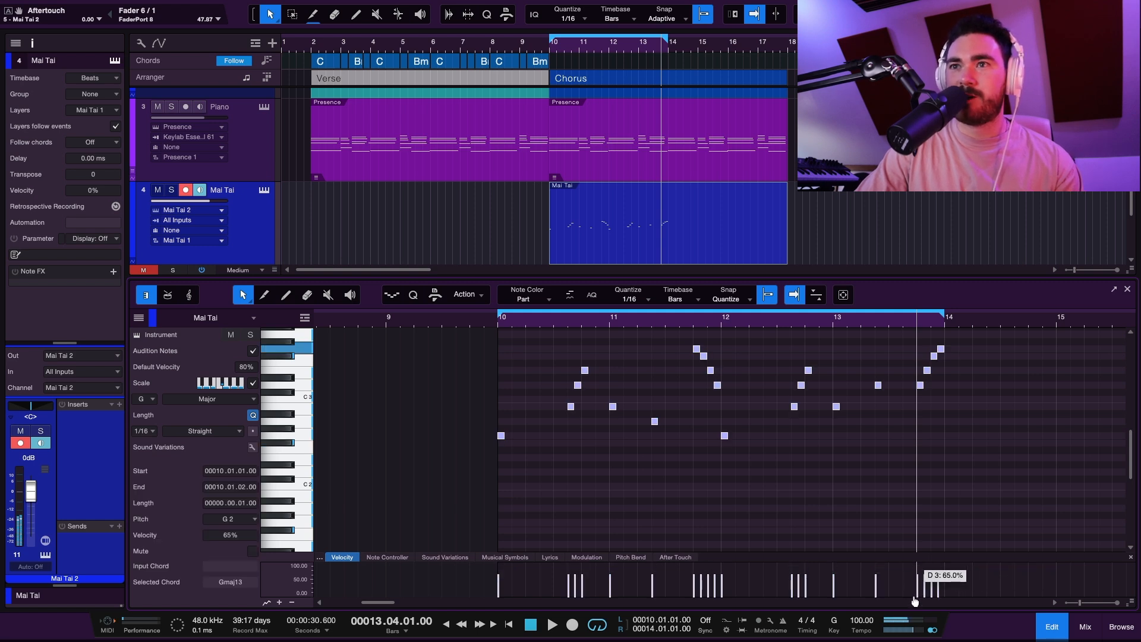
key(space)
click(808, 505)
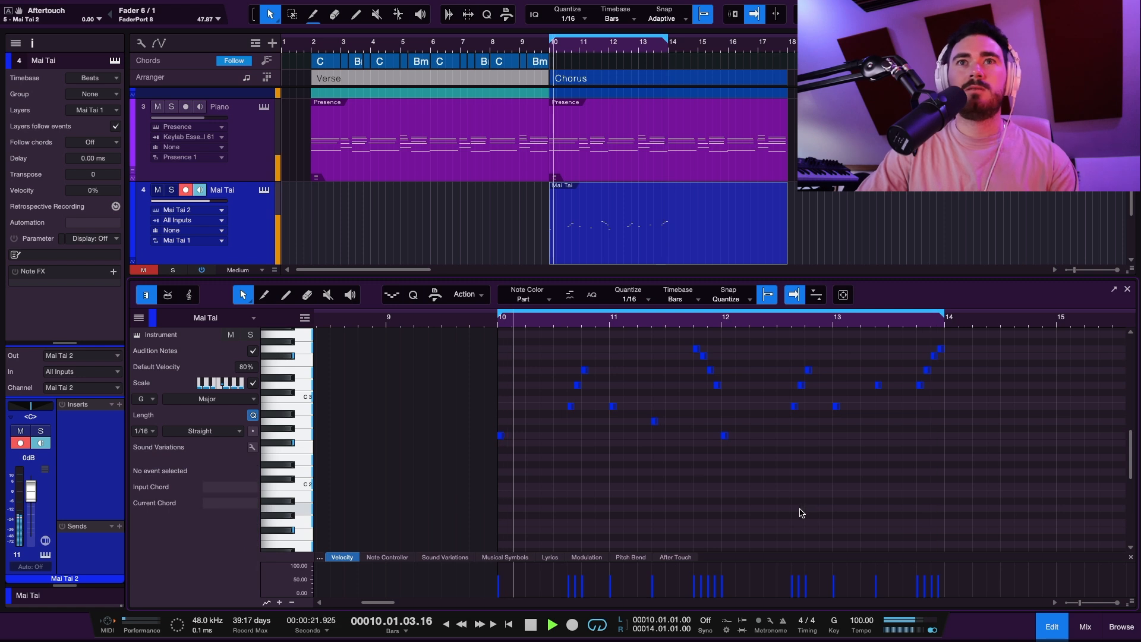
Step: Solo the Mai Tai track and set the Delay mix in its synth to 16% while playing the phrase
click(171, 190)
click(264, 191)
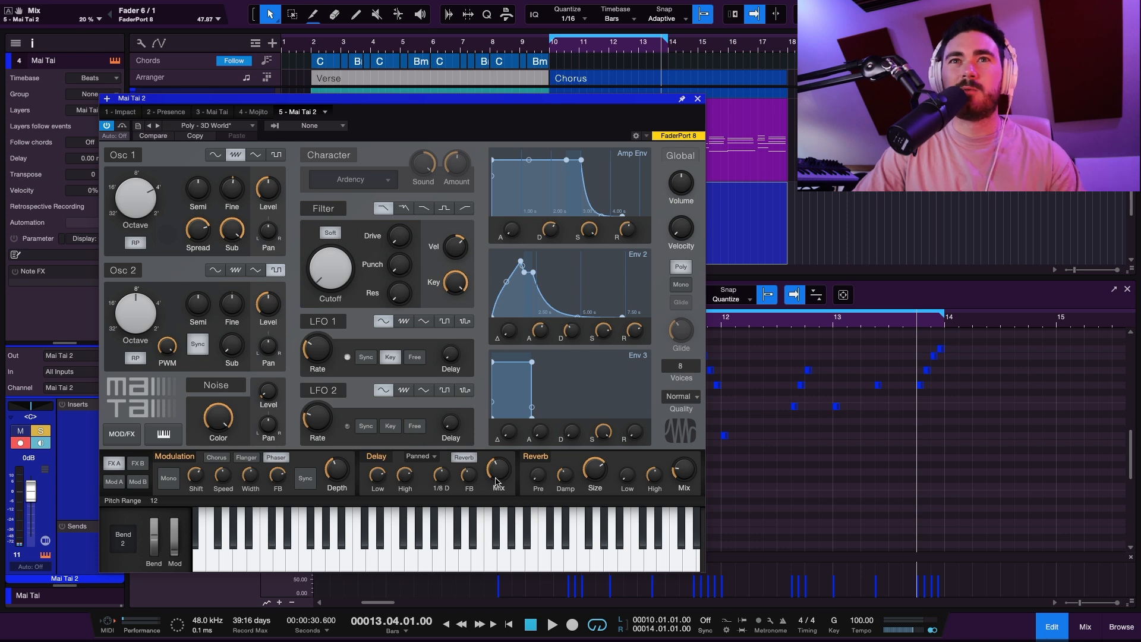
key(space)
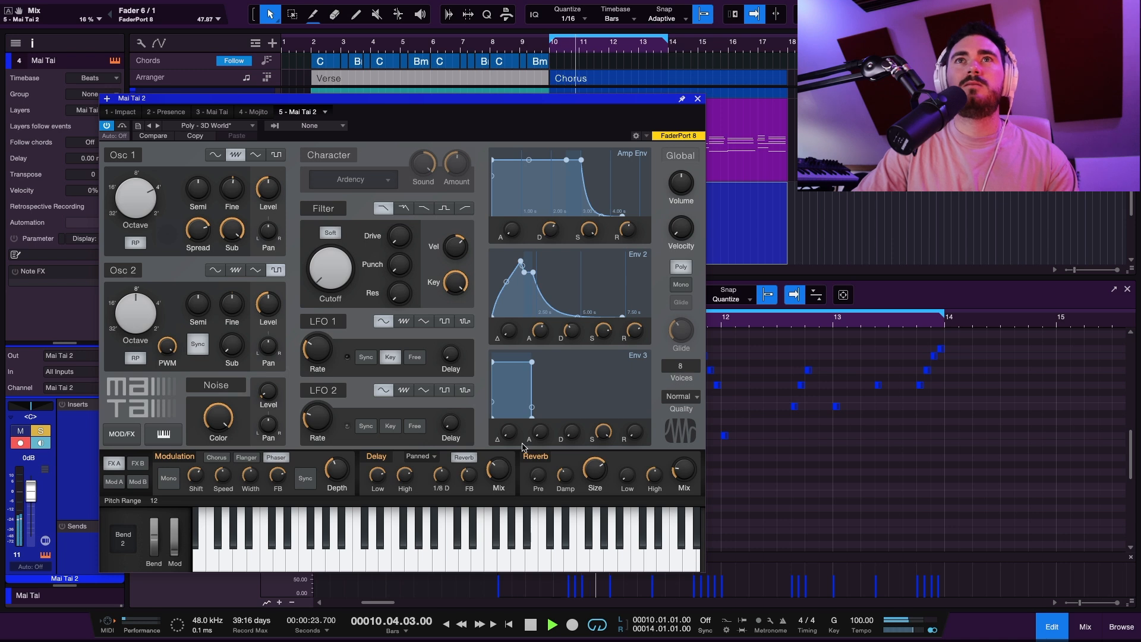
click(698, 100)
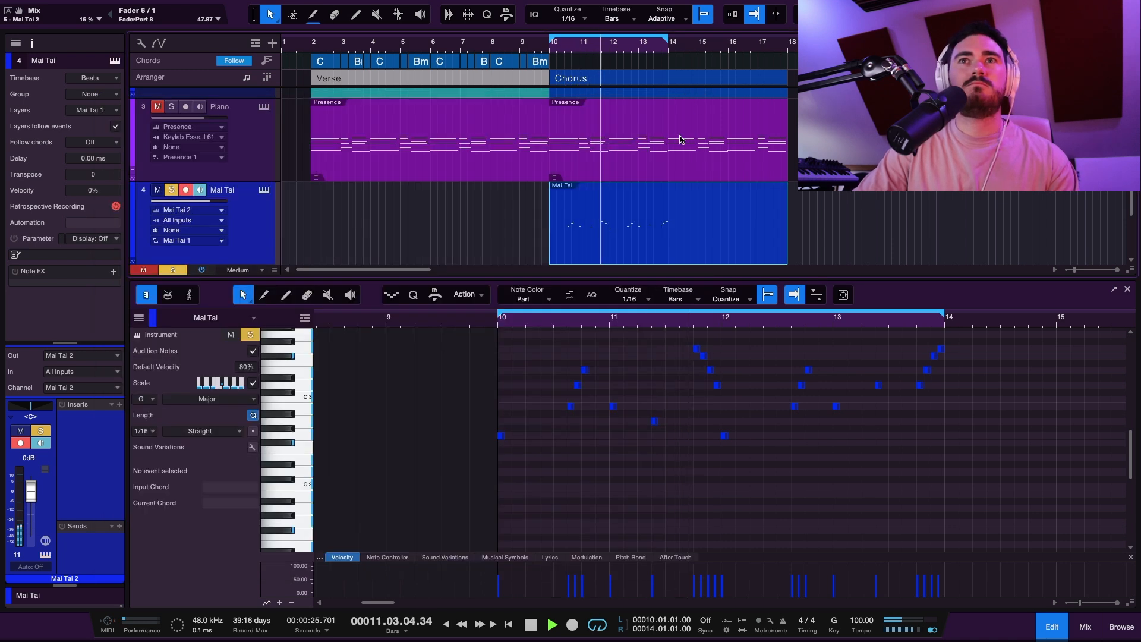
key(space)
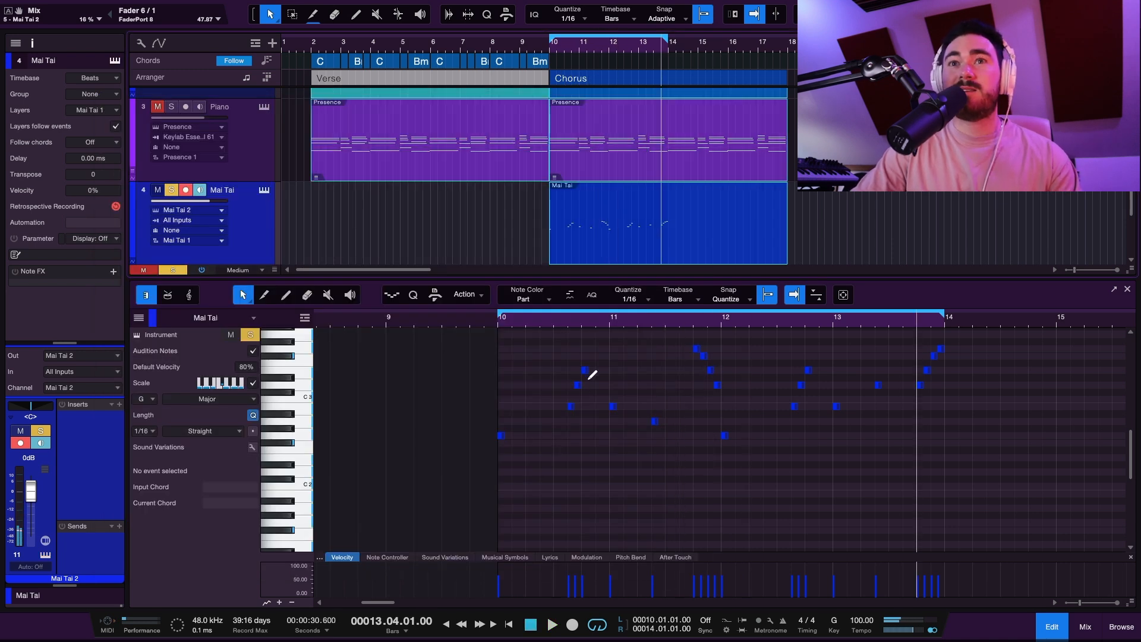
Step: Humanize all the melody notes with a velocity range of -5% to 4% and no note start change, and play them
key(super+a)
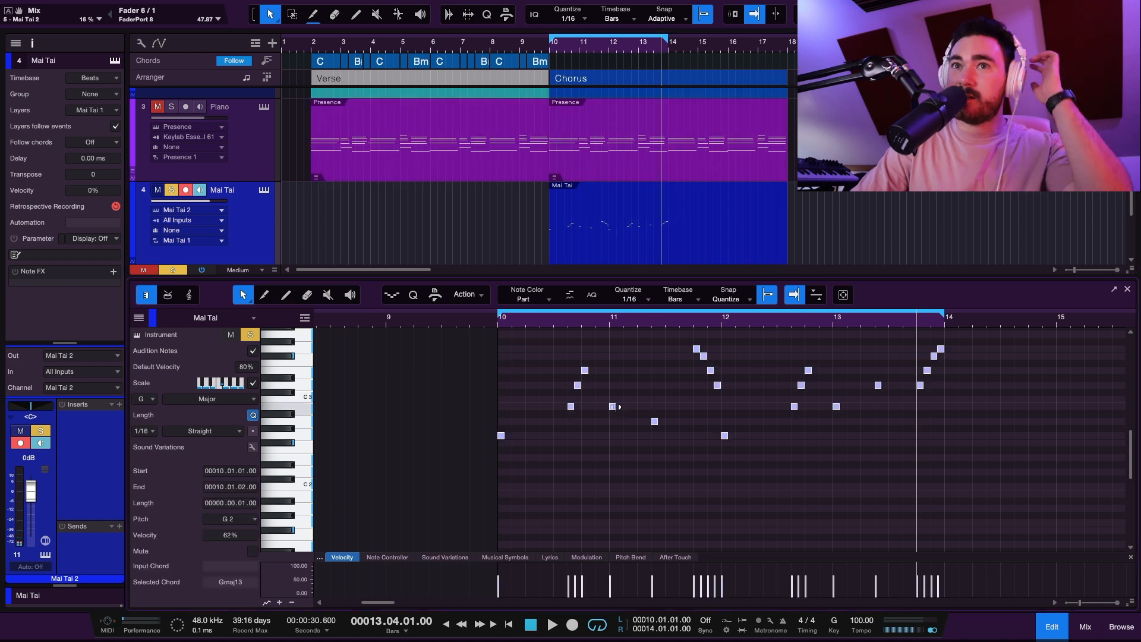
right_click(619, 489)
click(656, 514)
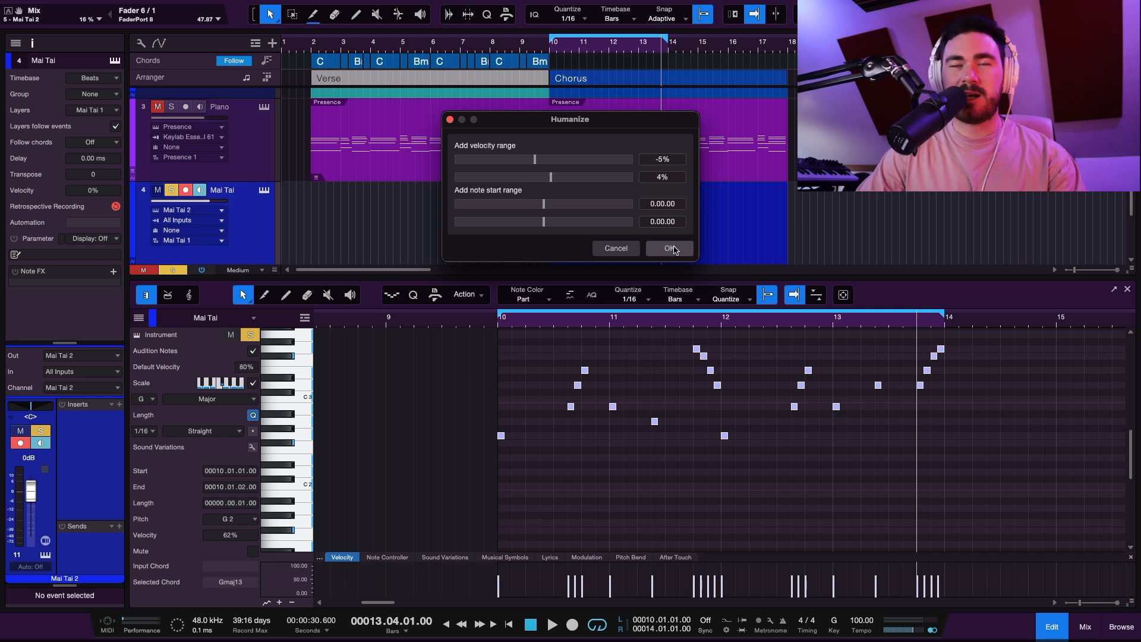
click(671, 249)
key(space)
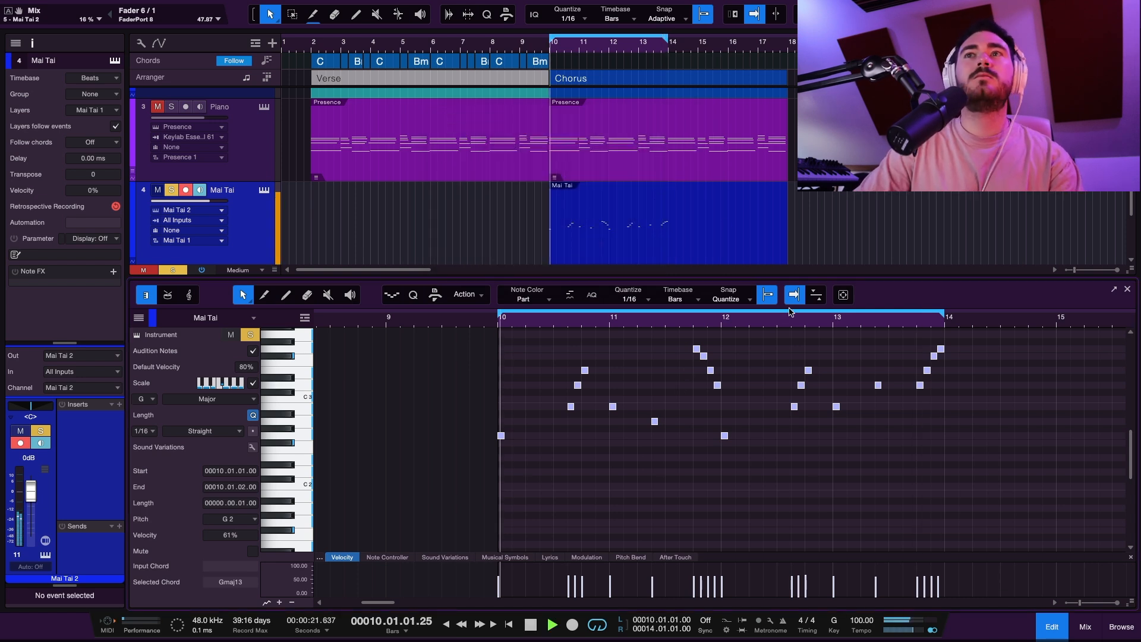
click(697, 502)
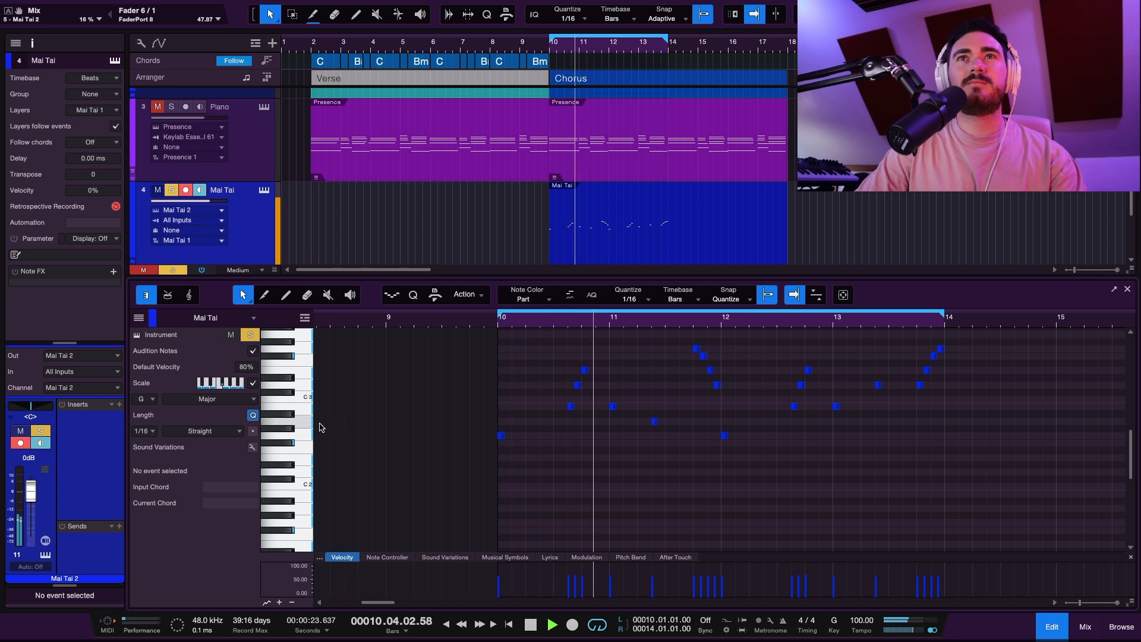
Step: Solo the Piano track alongside Mai Tai and close the note editor to show the full arrangement
click(259, 150)
key(s)
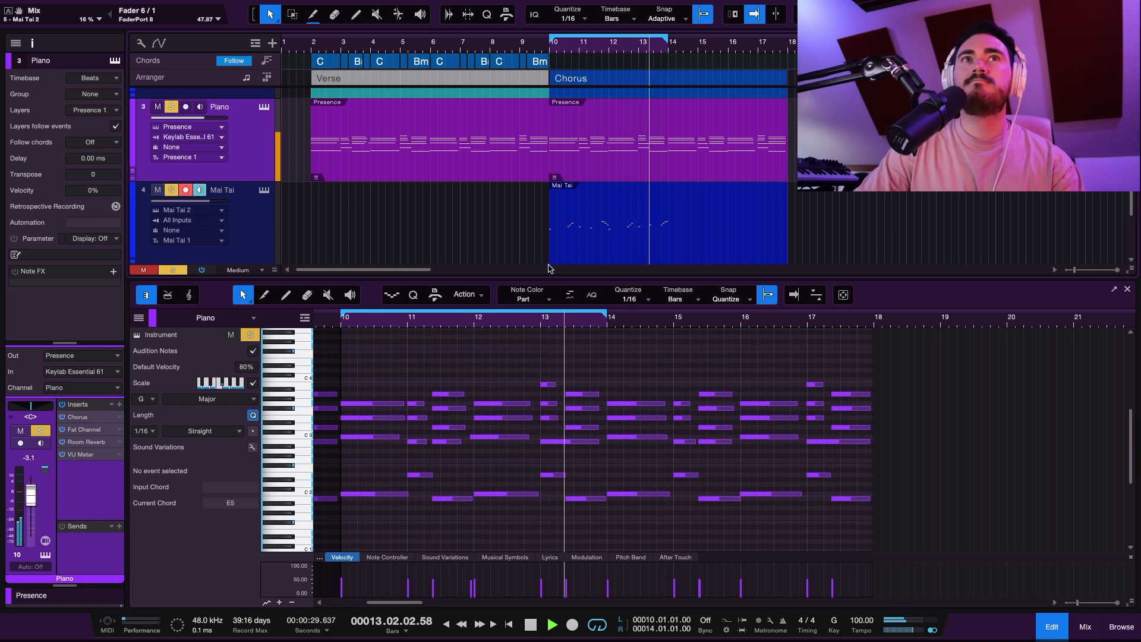
key(F2)
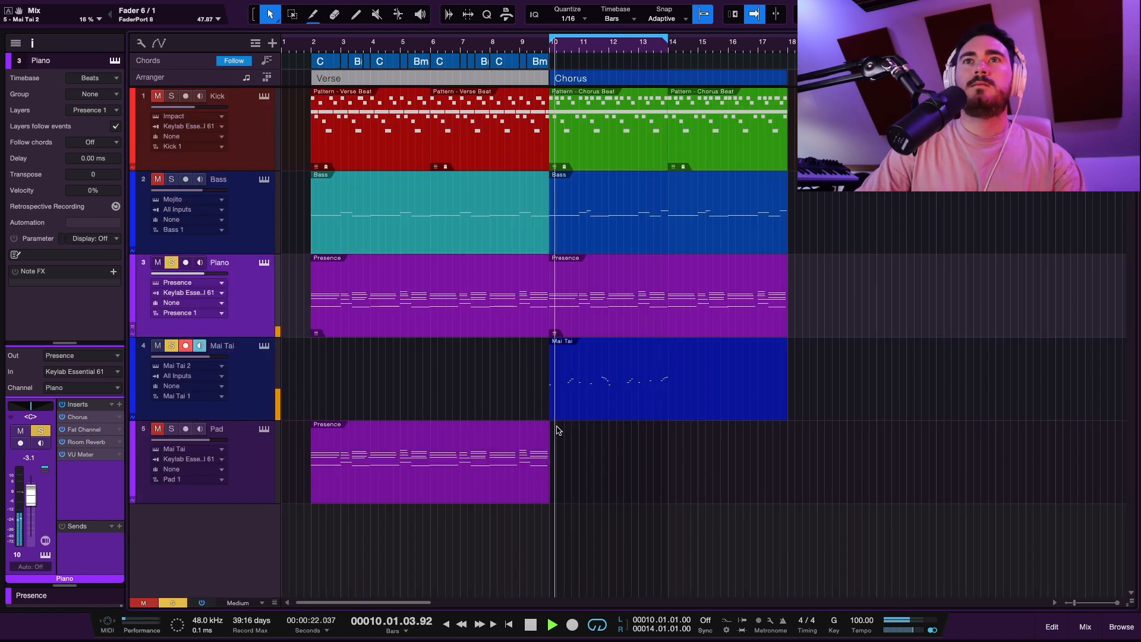
Step: Fill bars 14 to 18 with a duplicate of the four-bar Mai Tai phrase and set the track's volume to -3.9 dB
click(700, 396)
key(Delete)
key(d)
drag(31, 492, 32, 497)
click(696, 530)
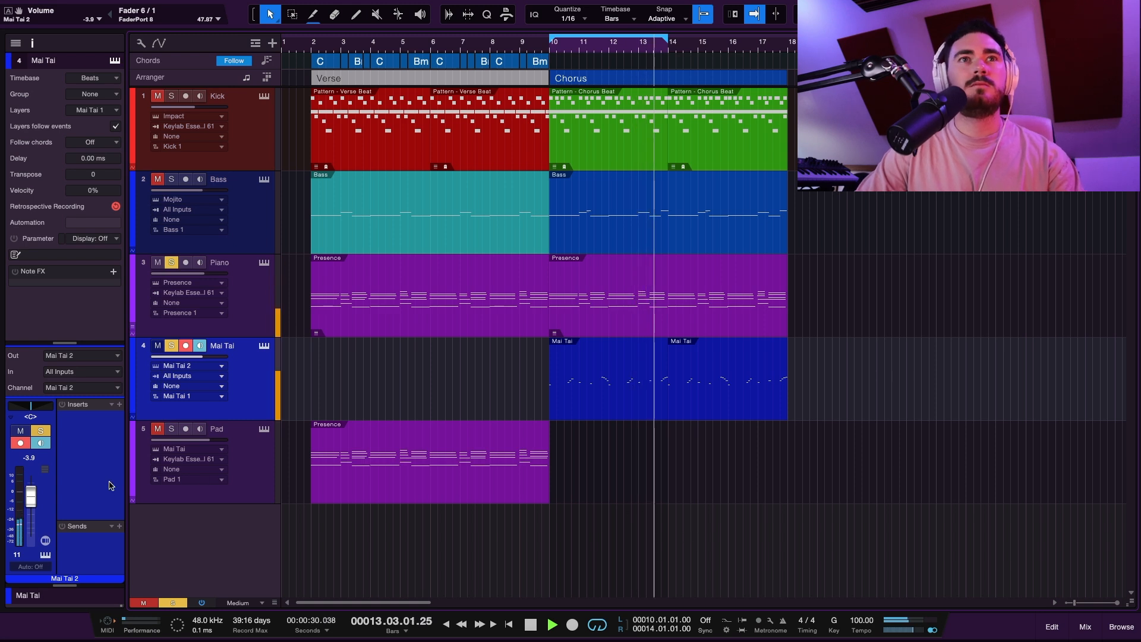
key(space)
Step: Examine the FX A and FX B effect settings of the Mai Tai synth
click(120, 405)
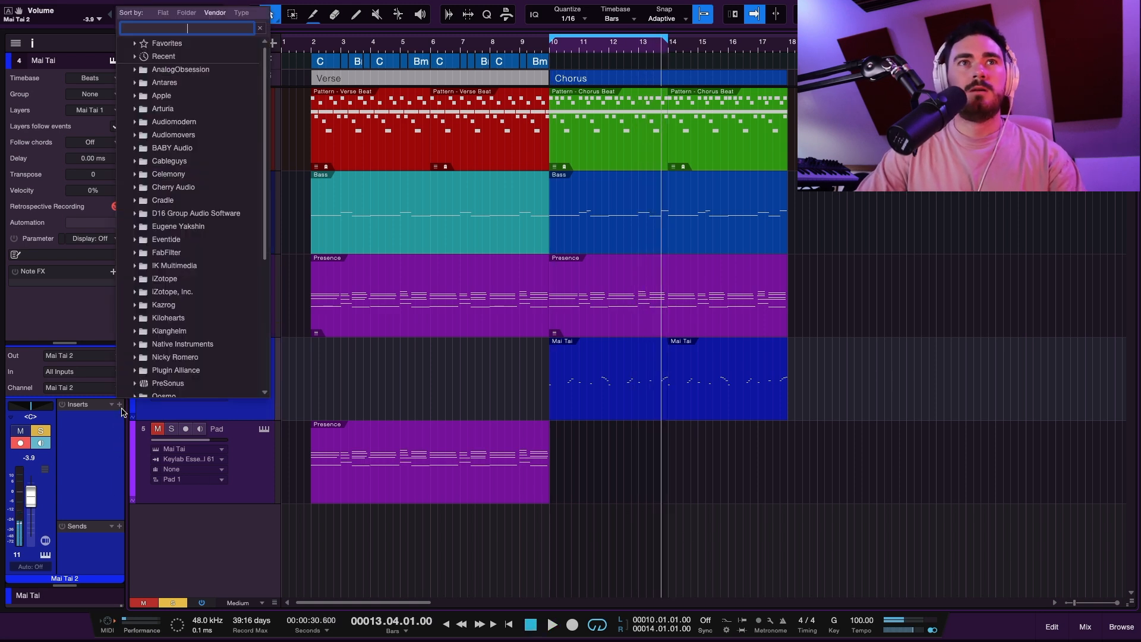
click(492, 440)
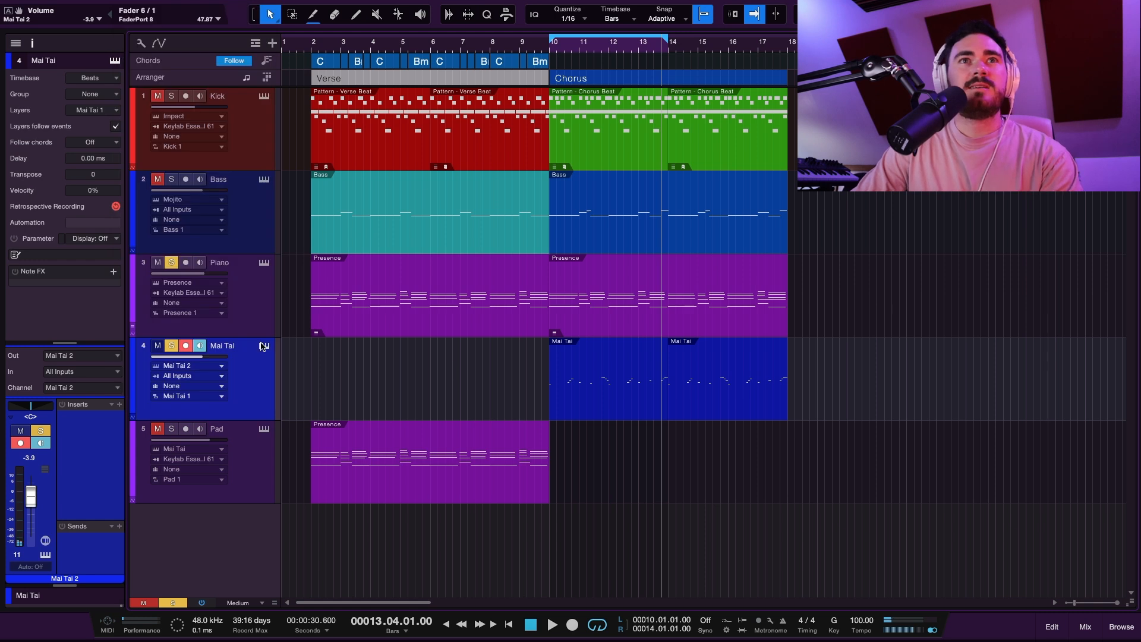
click(263, 345)
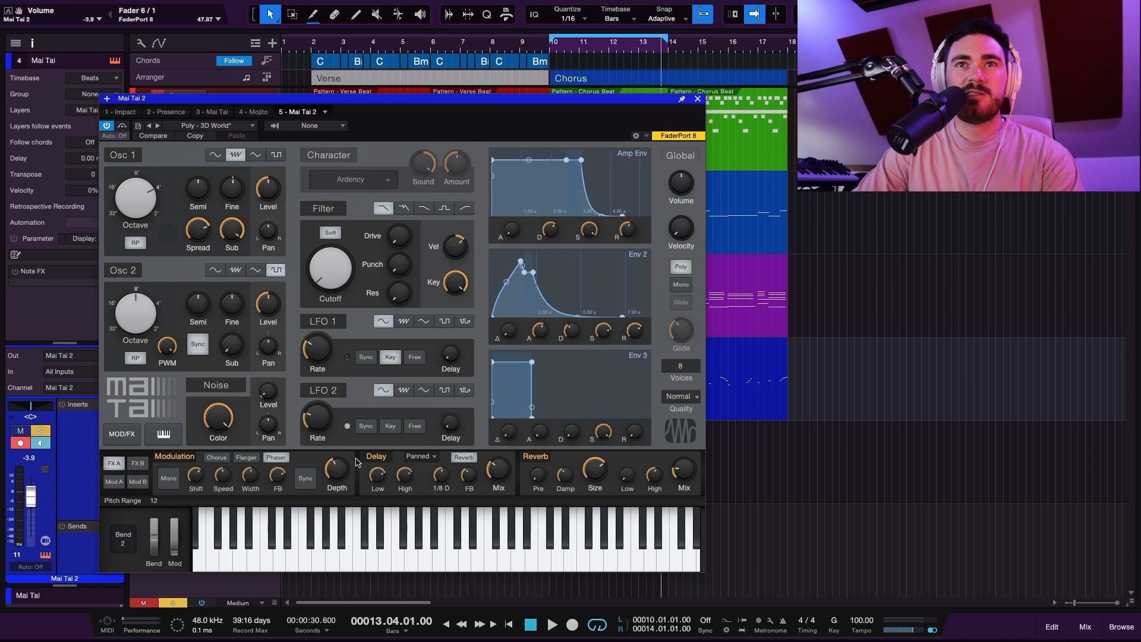
click(137, 463)
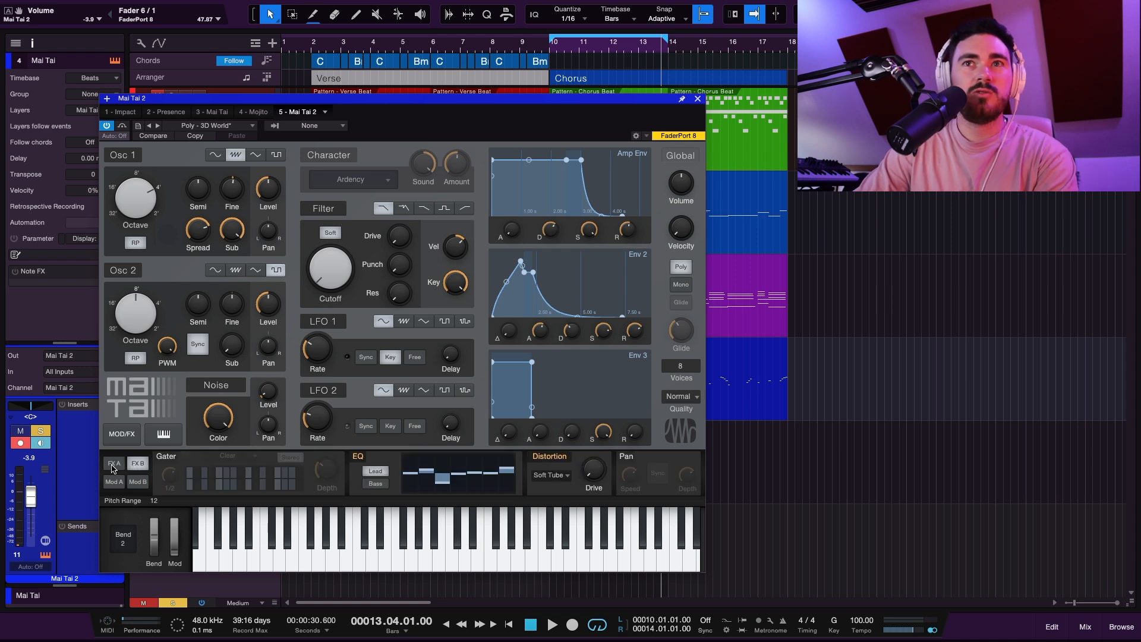
click(113, 464)
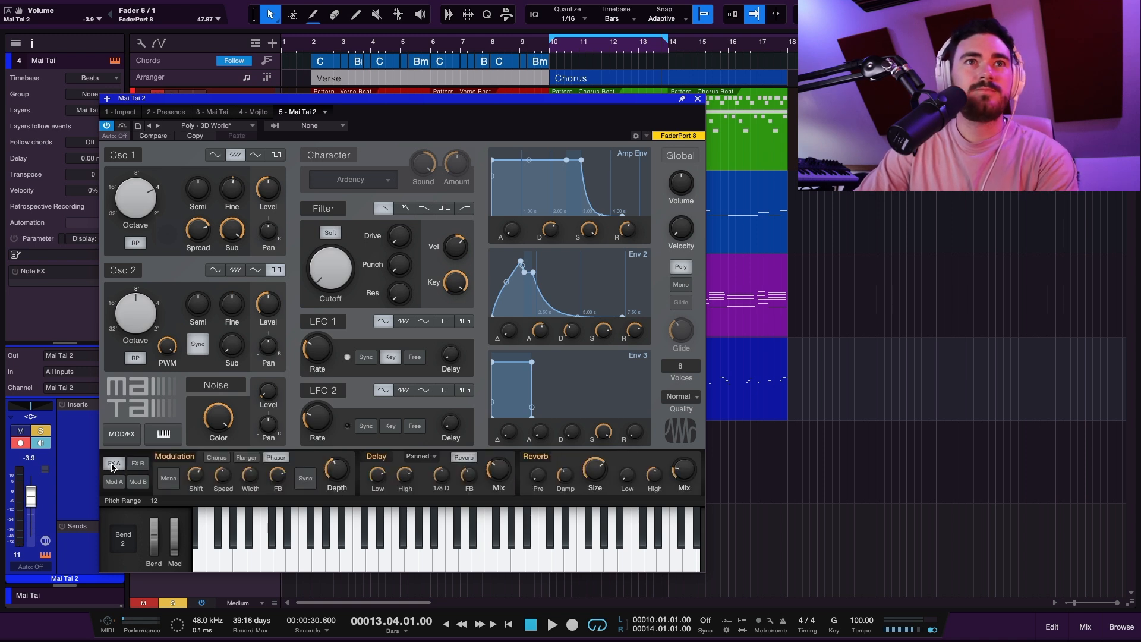
click(698, 99)
Step: Insert the Pedalboard plug-in on the Mai Tai 2 channel and move its window clear of the upper tracks
click(119, 404)
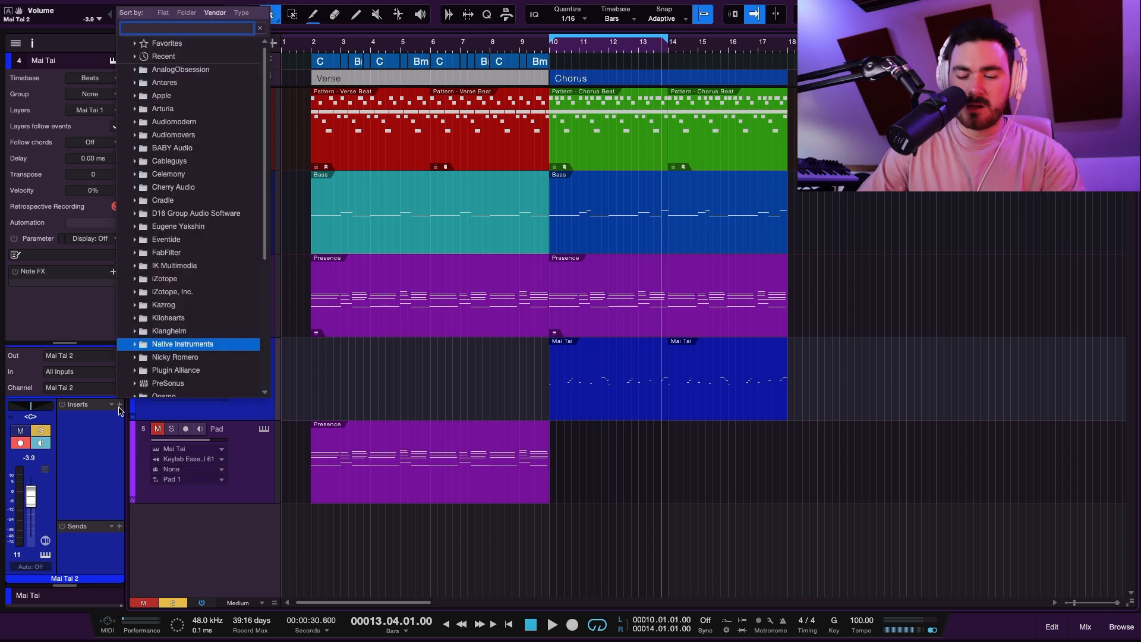
text(pedal)
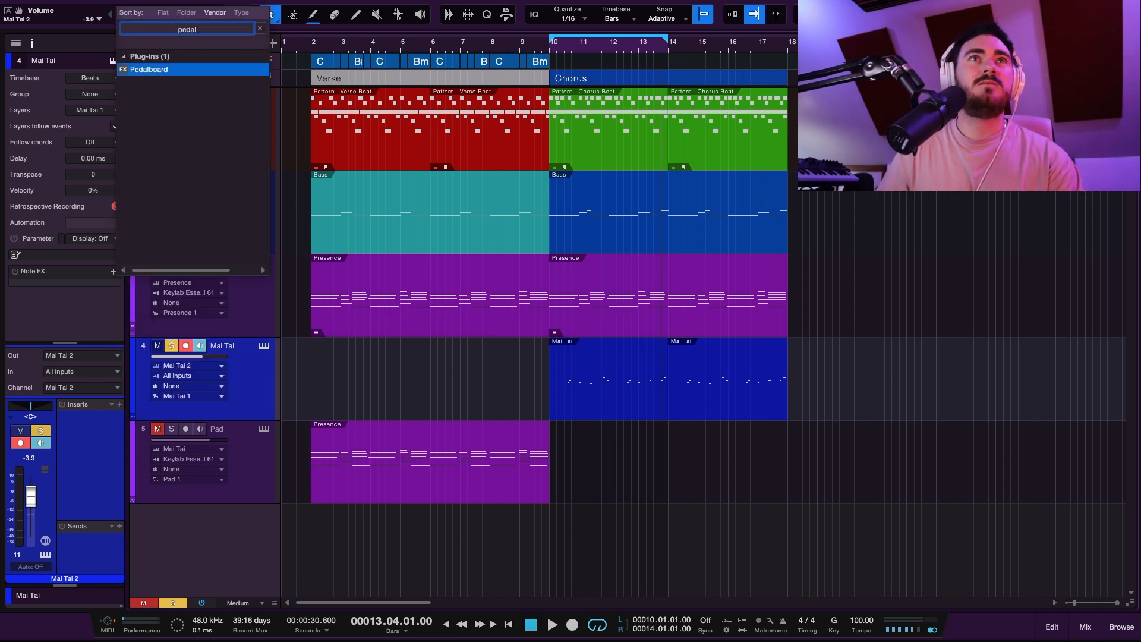
key(Return)
drag(508, 114, 258, 279)
Step: Add a Reverb pedal in slot 1 with its mix at 11% and turn off the Piano track's solo
click(202, 520)
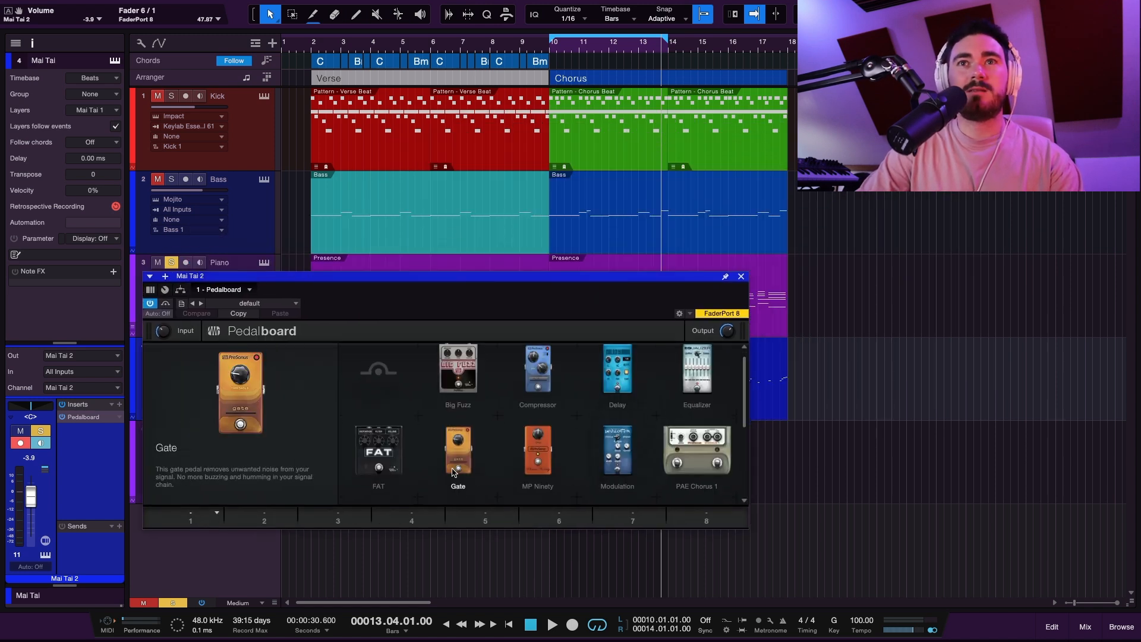
scroll(591, 474, down, 3)
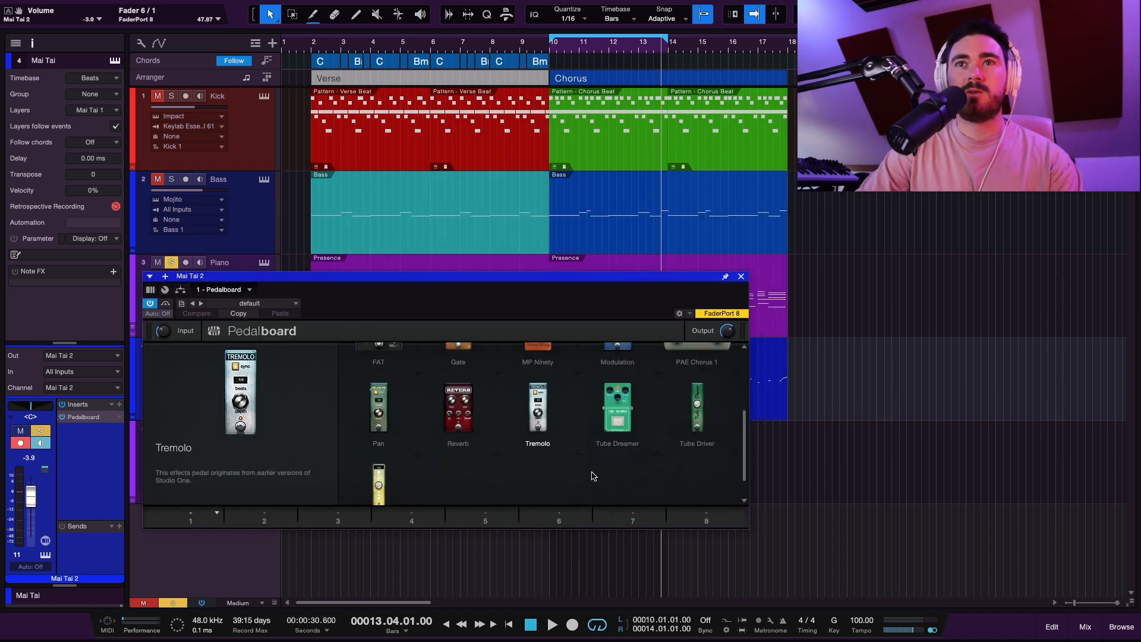
click(467, 412)
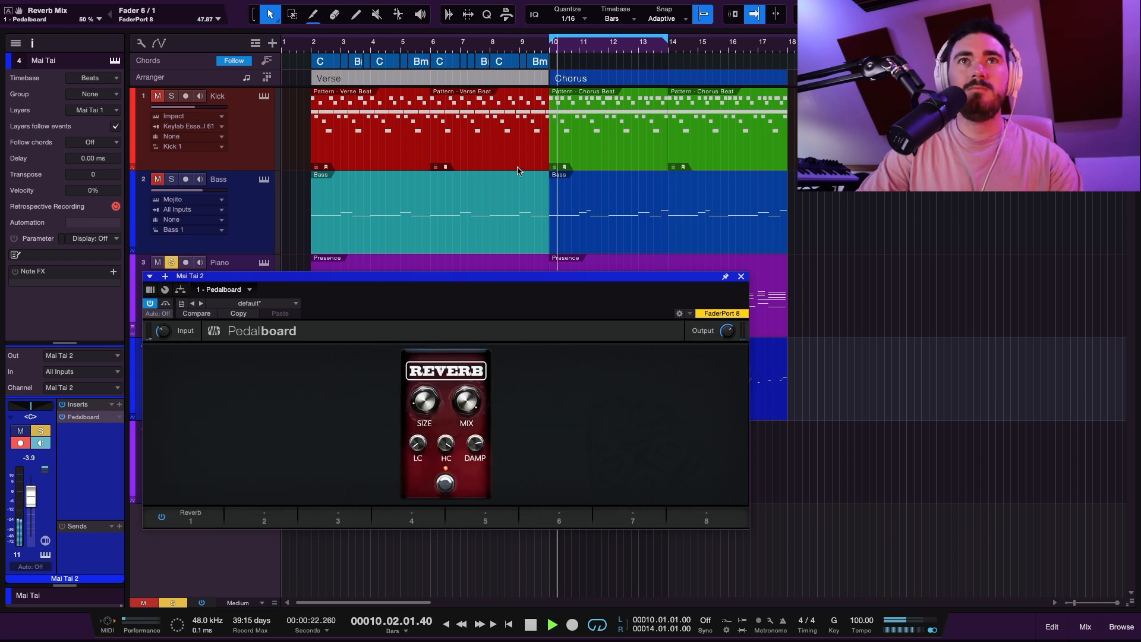
click(171, 262)
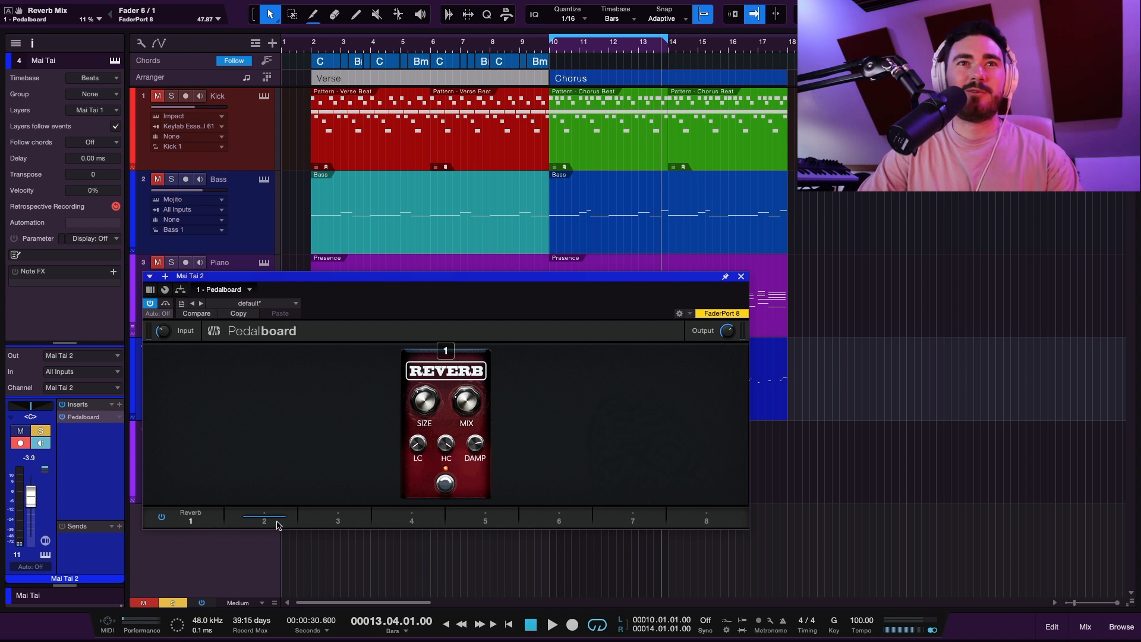
Step: Place a Compressor pedal in slot 1 ahead of the Reverb and adjust its gain and peak in Compress mode
click(191, 521)
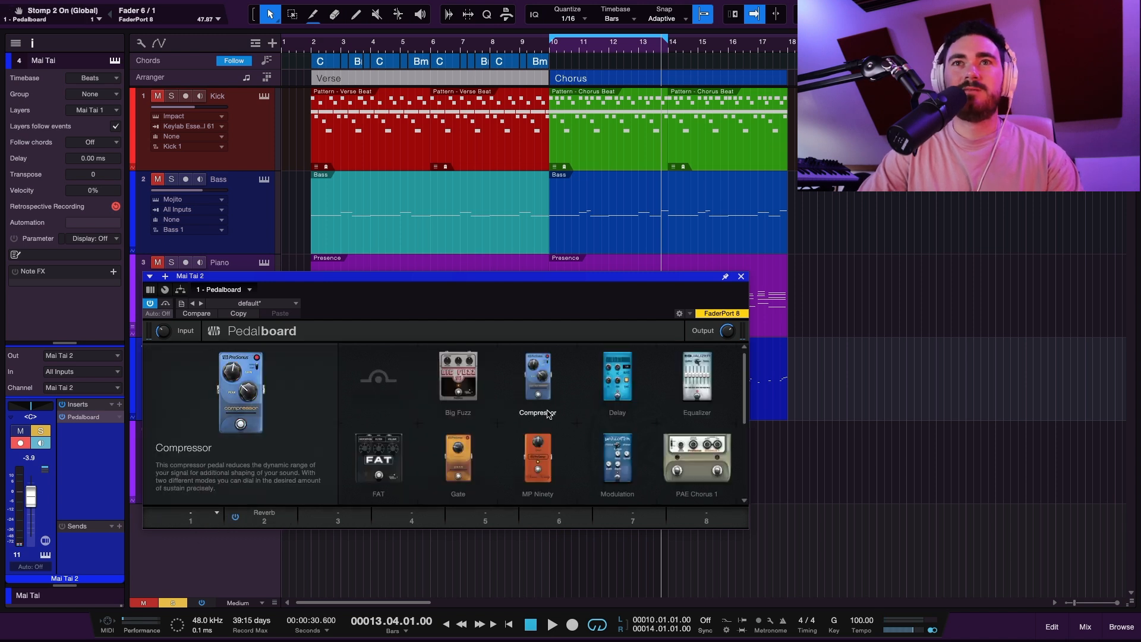
click(557, 385)
drag(404, 438, 417, 349)
drag(406, 413, 406, 428)
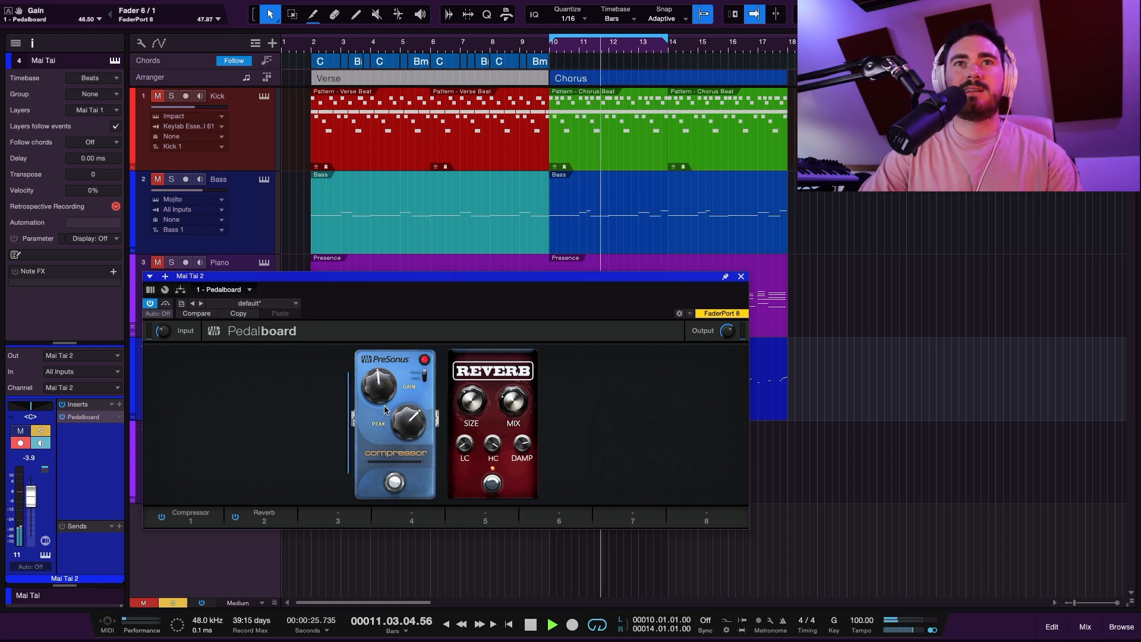
mouse_move(404, 420)
mouse_down()
mouse_move(413, 434)
mouse_move(411, 419)
mouse_up()
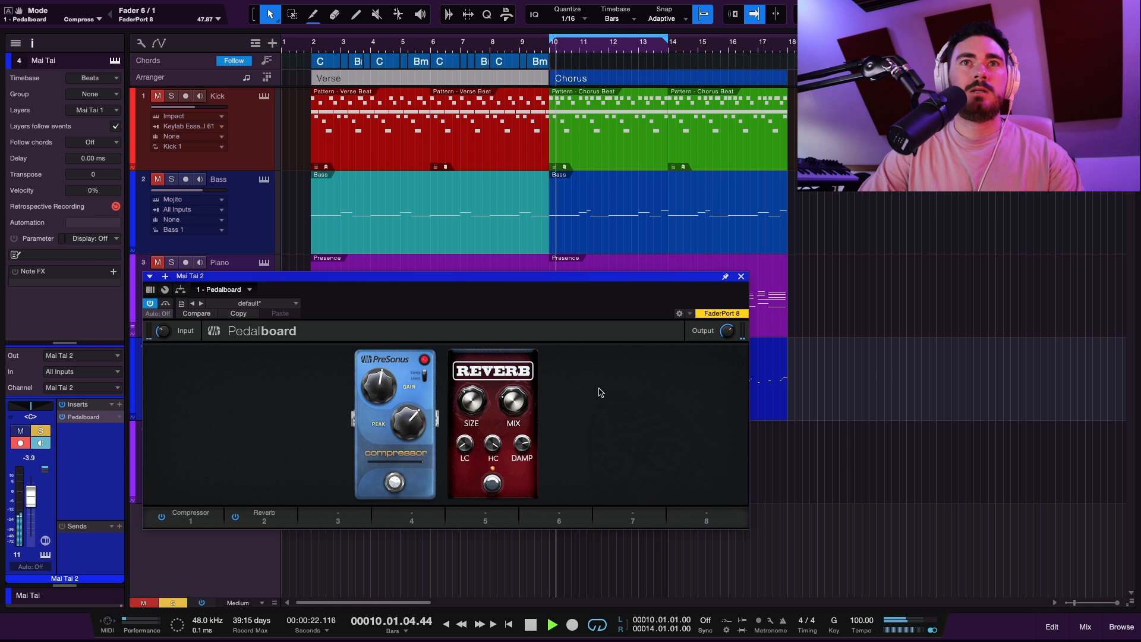
Step: Insert a Modulation pedal in slot 2 between the Compressor and Reverb, adjusting its delay and depth and setting width to 85%
drag(333, 525, 334, 522)
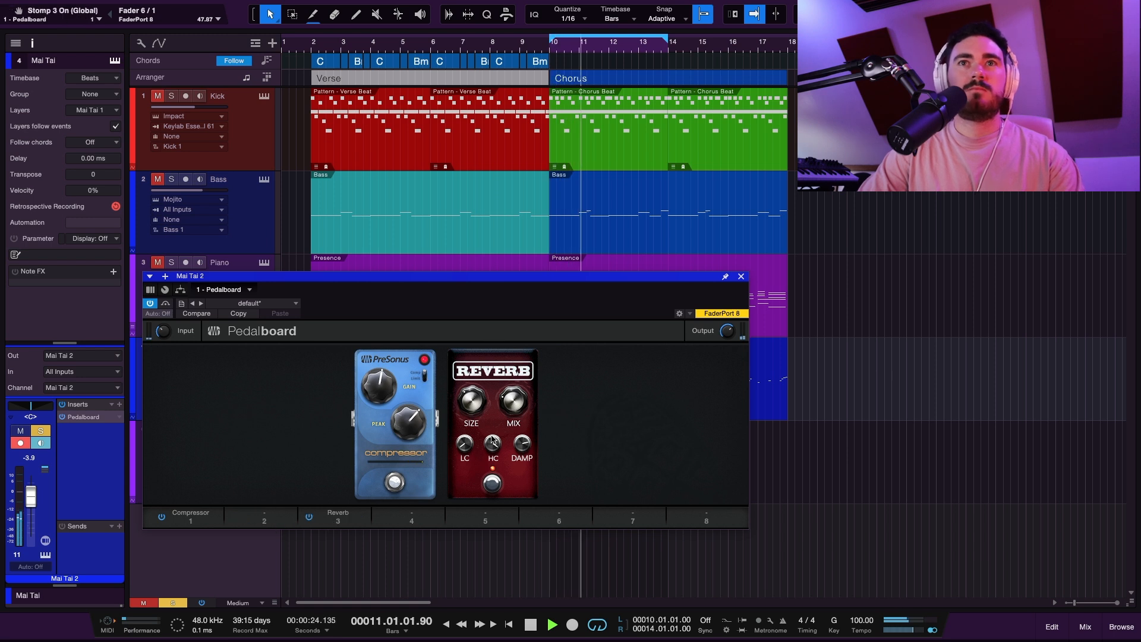
click(274, 510)
click(618, 456)
drag(475, 417, 474, 419)
drag(442, 453, 453, 396)
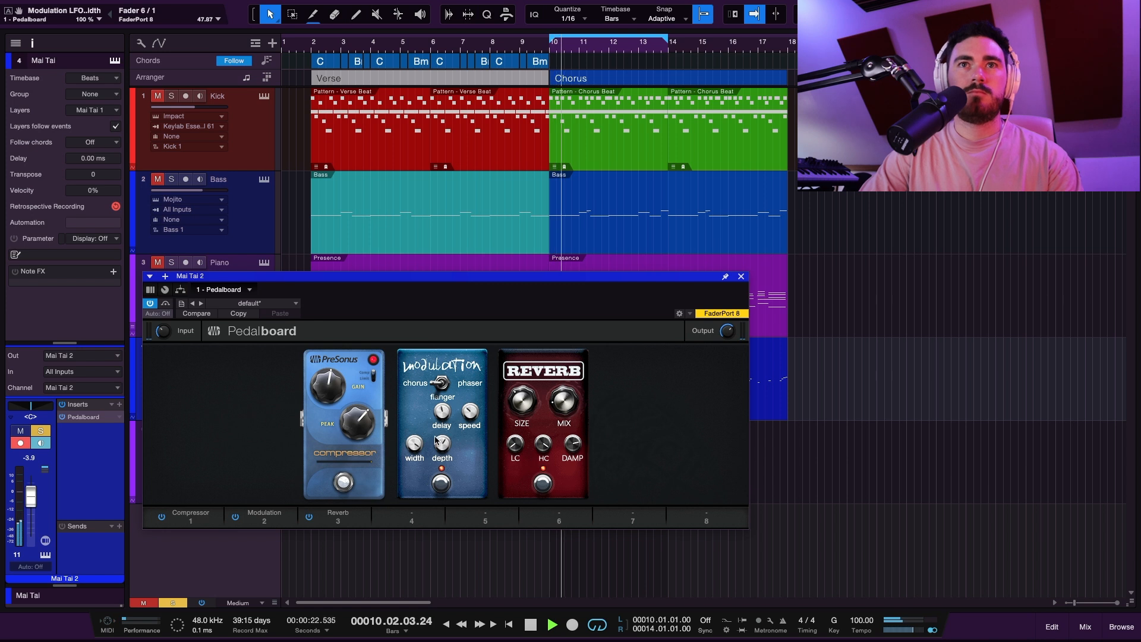
drag(414, 444, 414, 463)
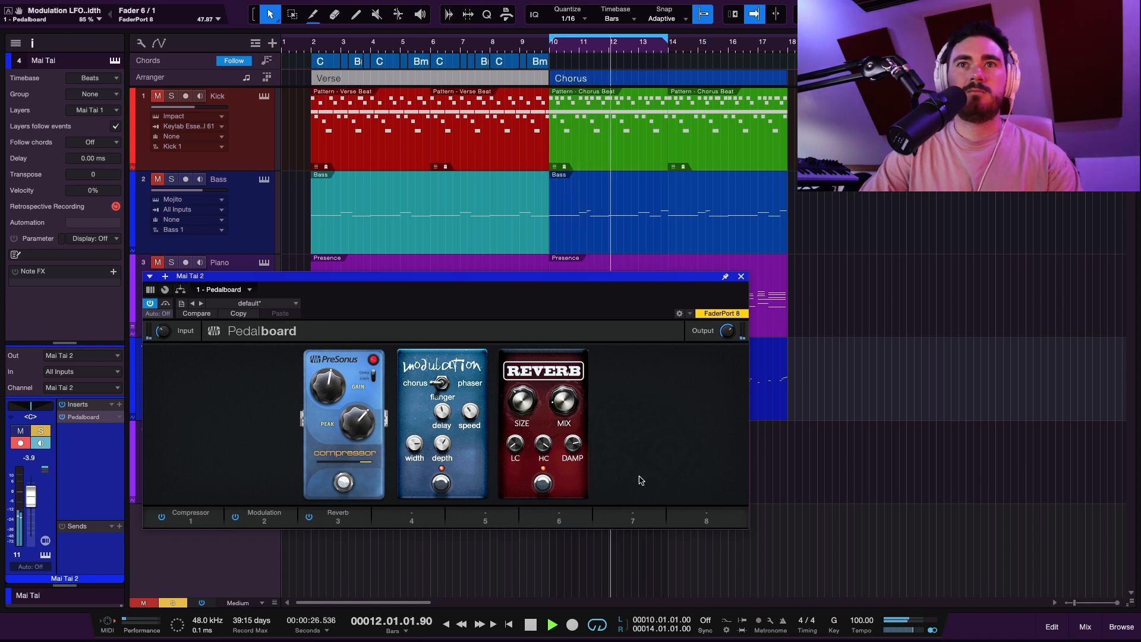
Step: Move the Reverb pedal to slot 4 and try a Big Fuzz pedal in slot 3
drag(411, 527, 411, 526)
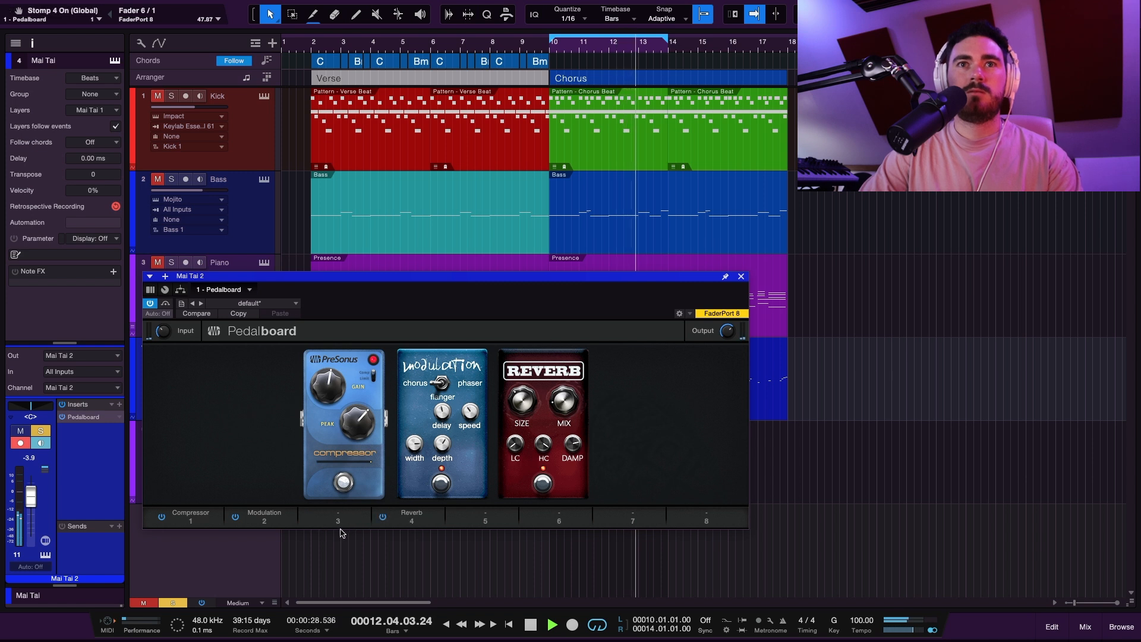
click(342, 523)
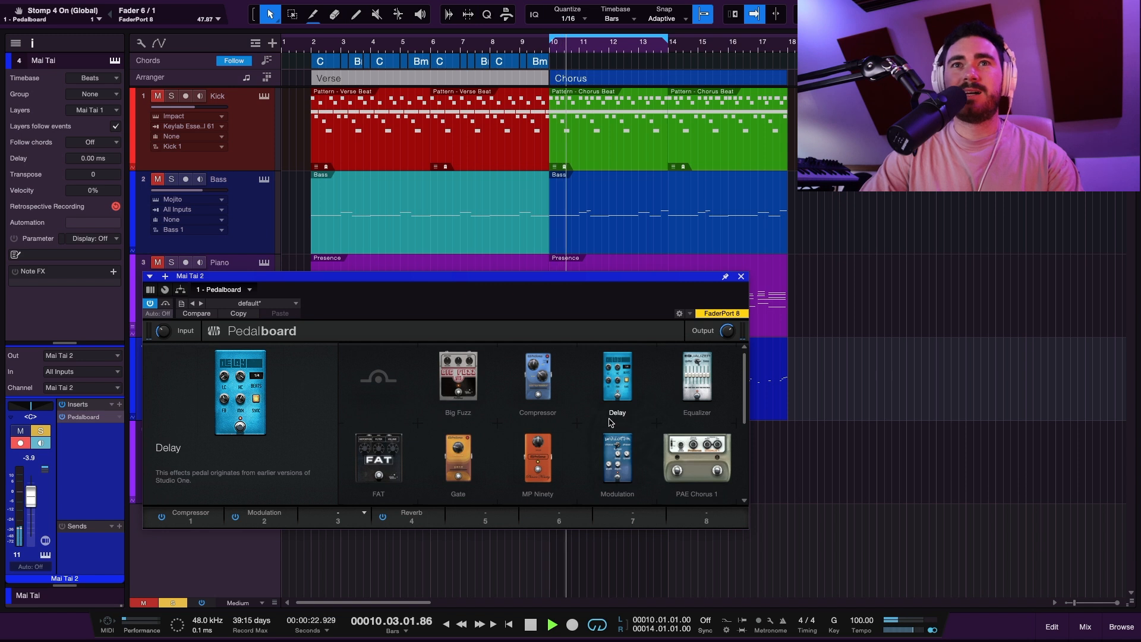
click(475, 408)
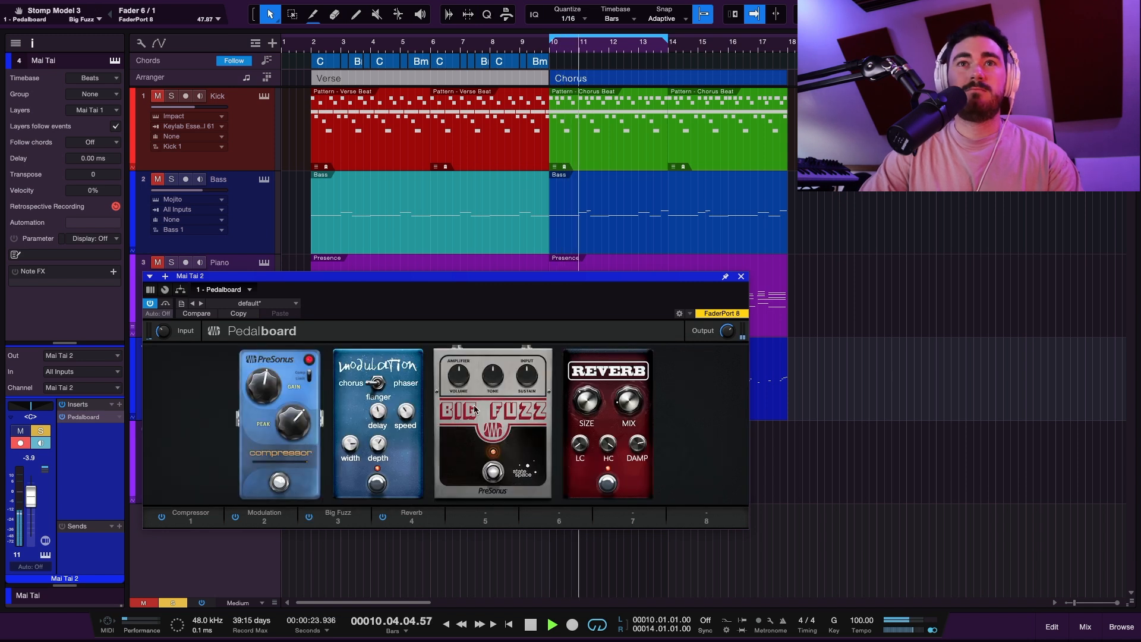
Step: Replace the Big Fuzz with a Tube Dreamer pedal, adjust its drive, level and 97% tone, and switch it off for comparison
click(370, 519)
scroll(515, 415, down, 5)
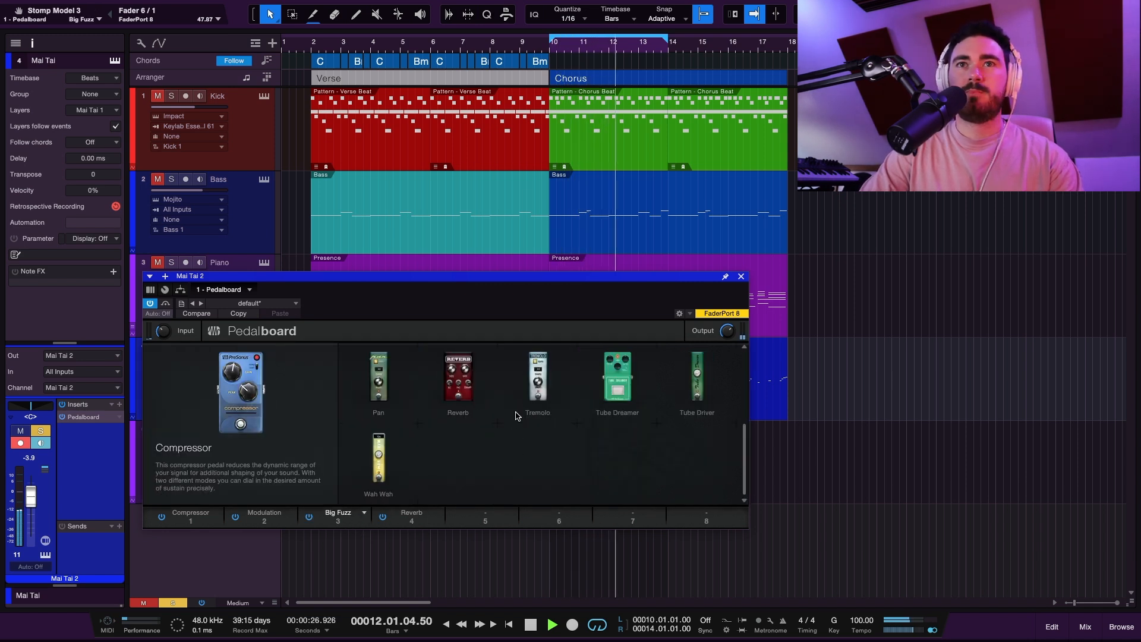
click(617, 376)
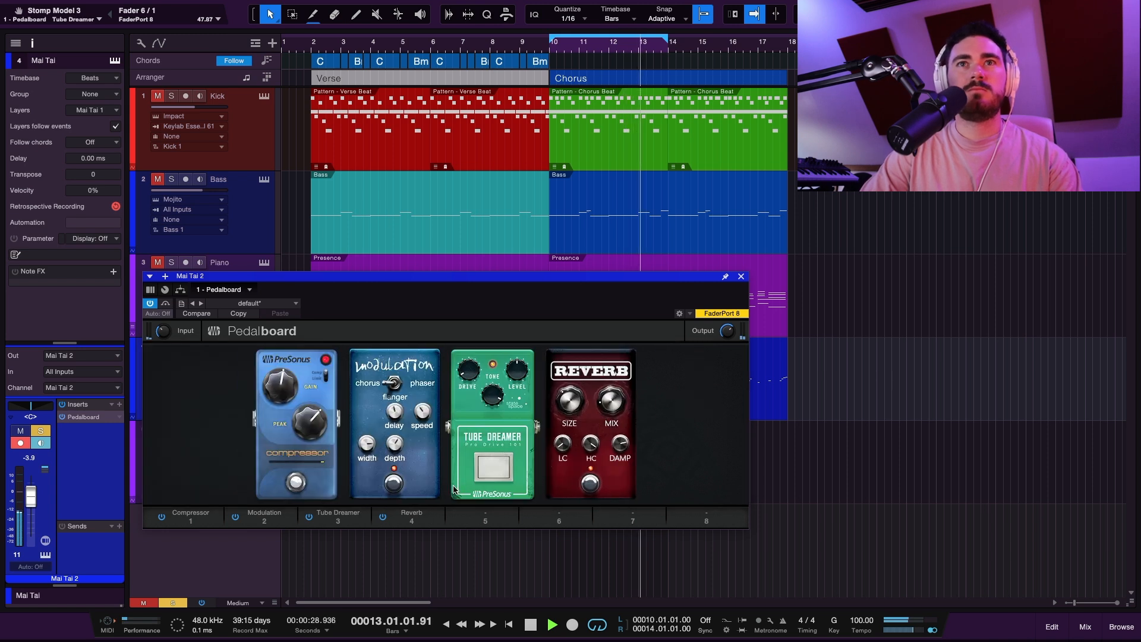
drag(475, 370, 478, 354)
drag(493, 364, 484, 452)
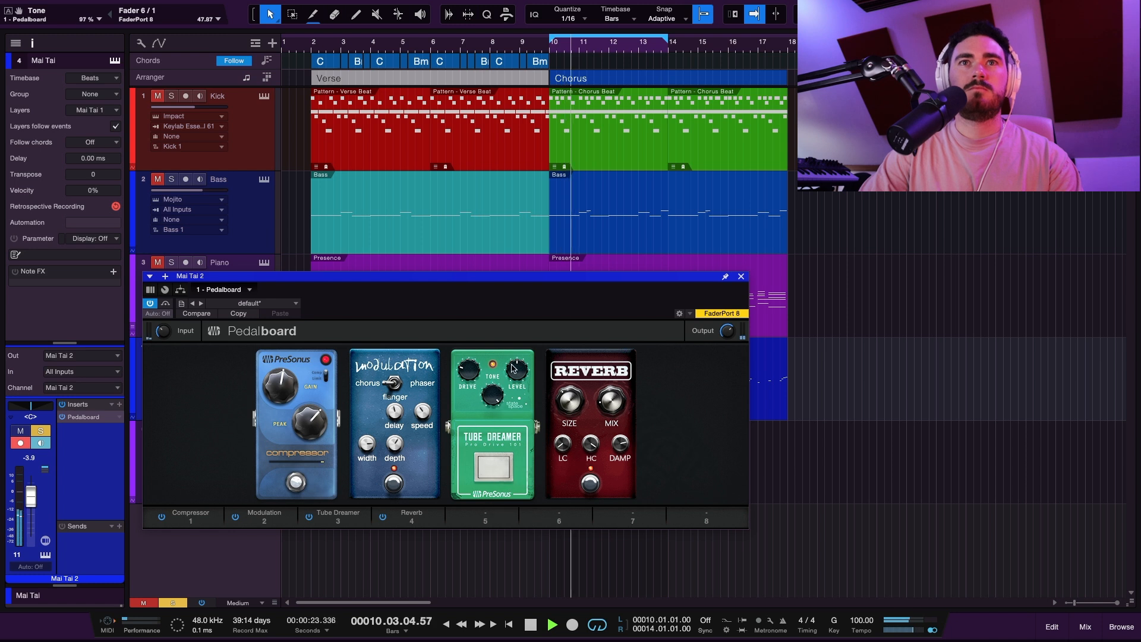
click(501, 461)
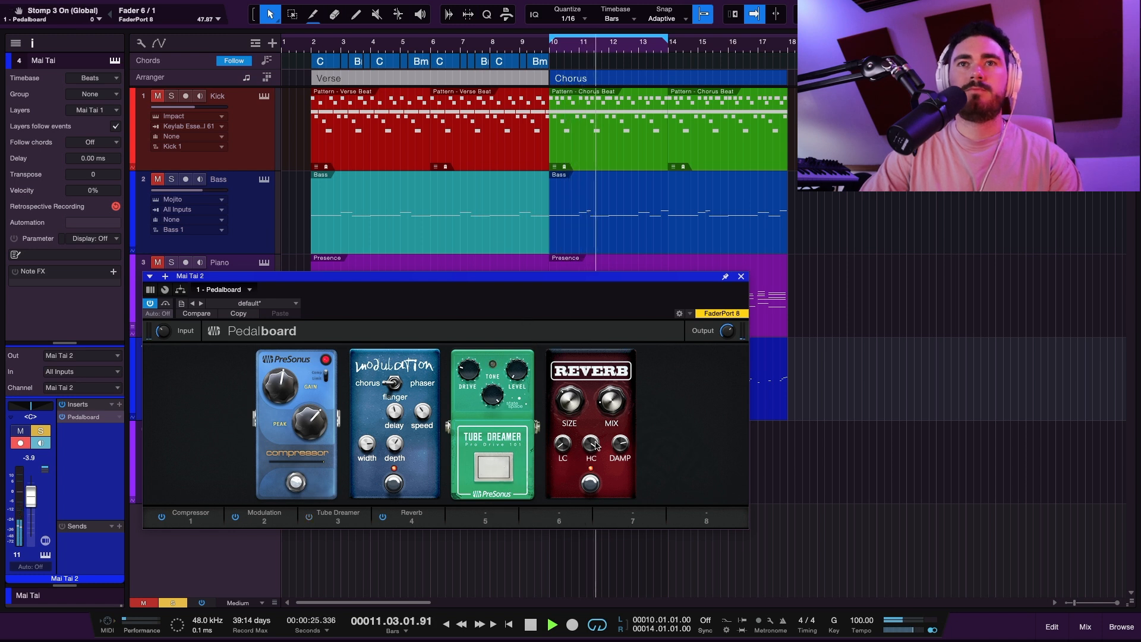
Step: Remove the Tube Dreamer pedal from slot 3, leaving the slot empty
right_click(359, 521)
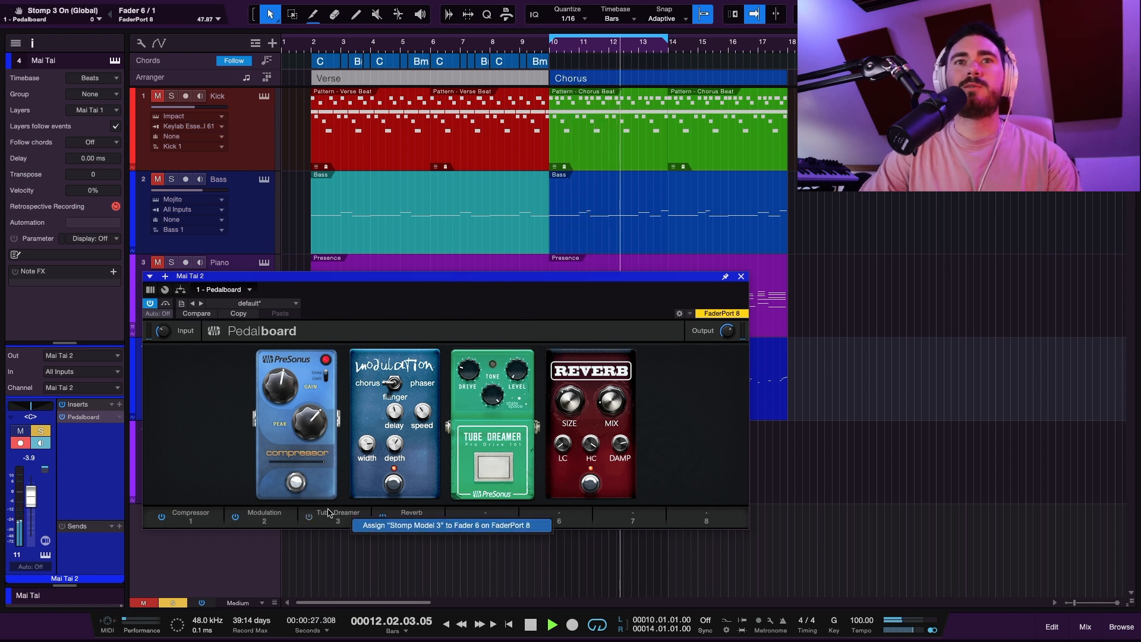
click(328, 512)
click(350, 513)
scroll(386, 375, up, 5)
click(383, 377)
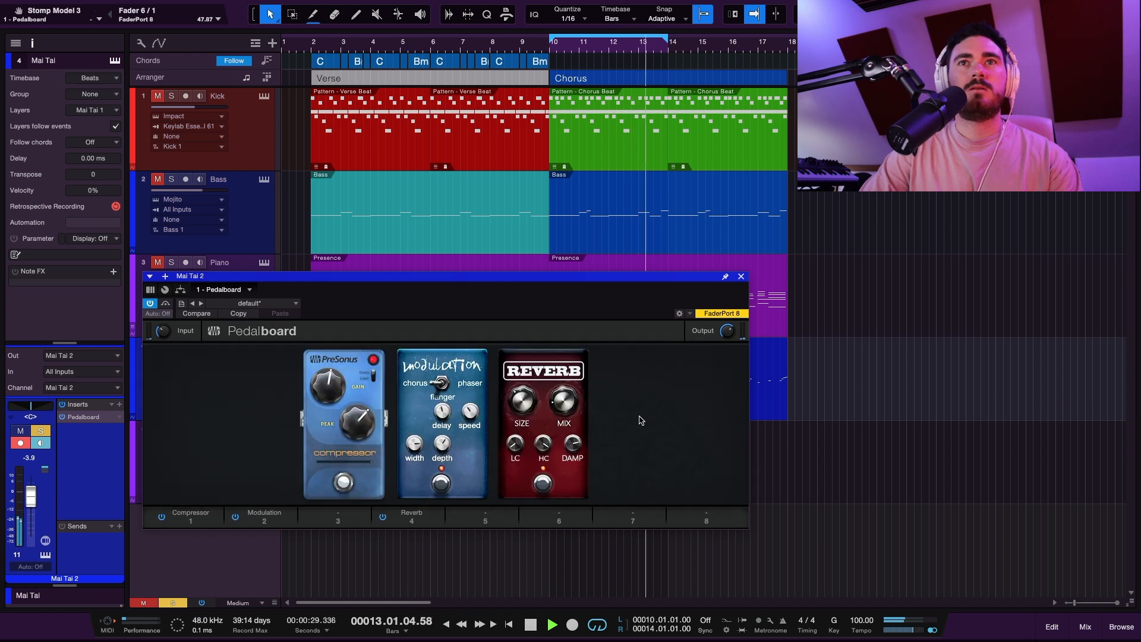
Step: Compare the synth with Pedalboard bypassed and active, and stop playback
click(151, 304)
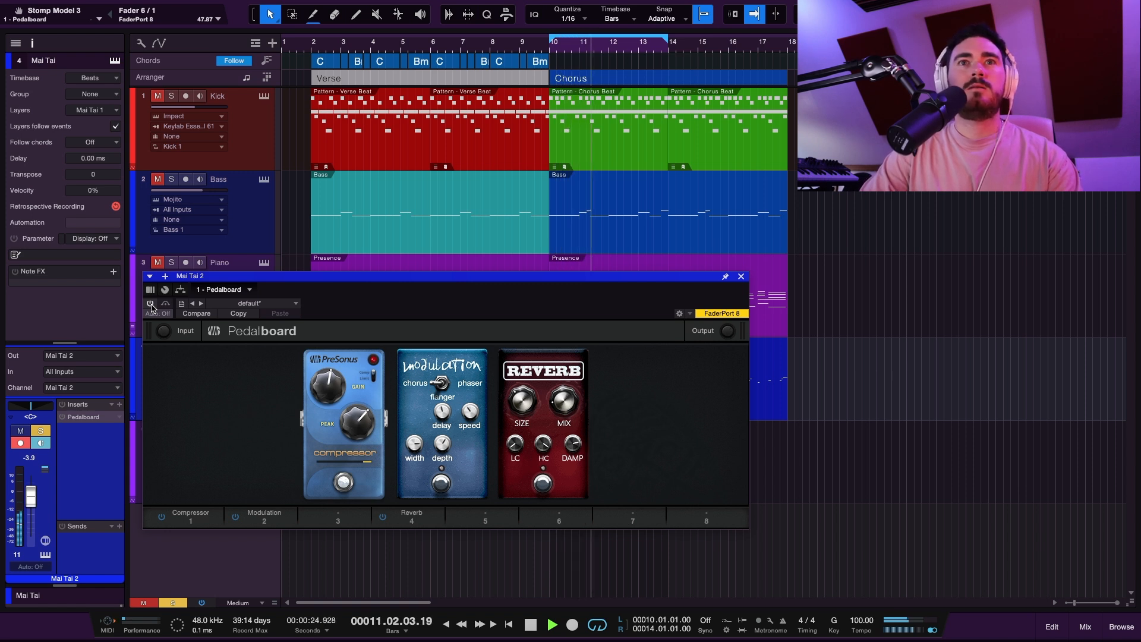
click(151, 304)
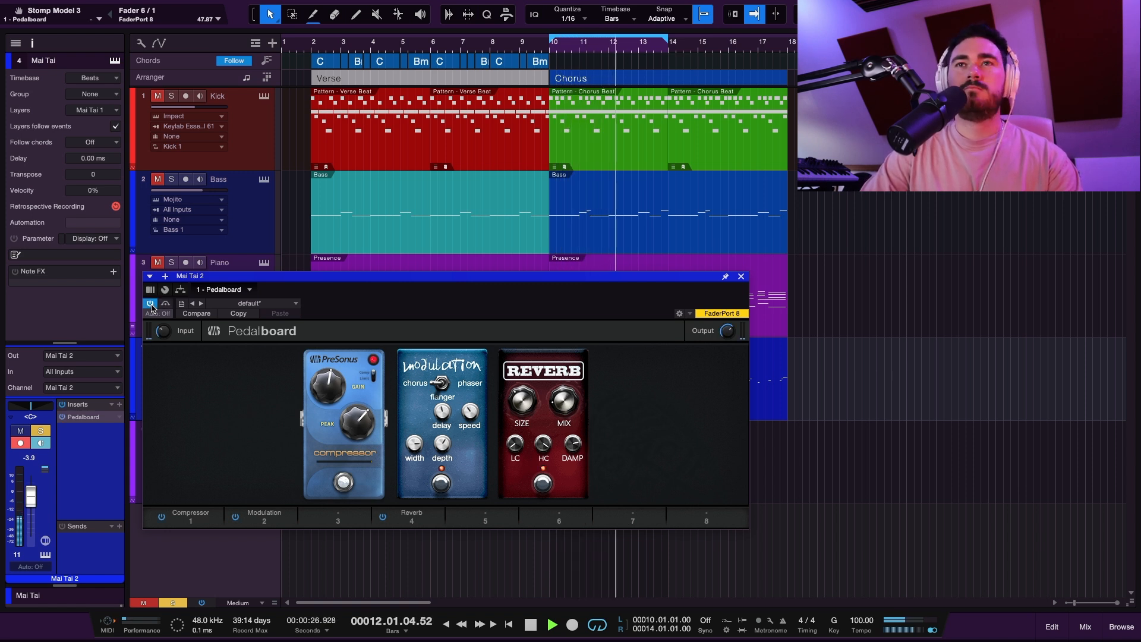
key(space)
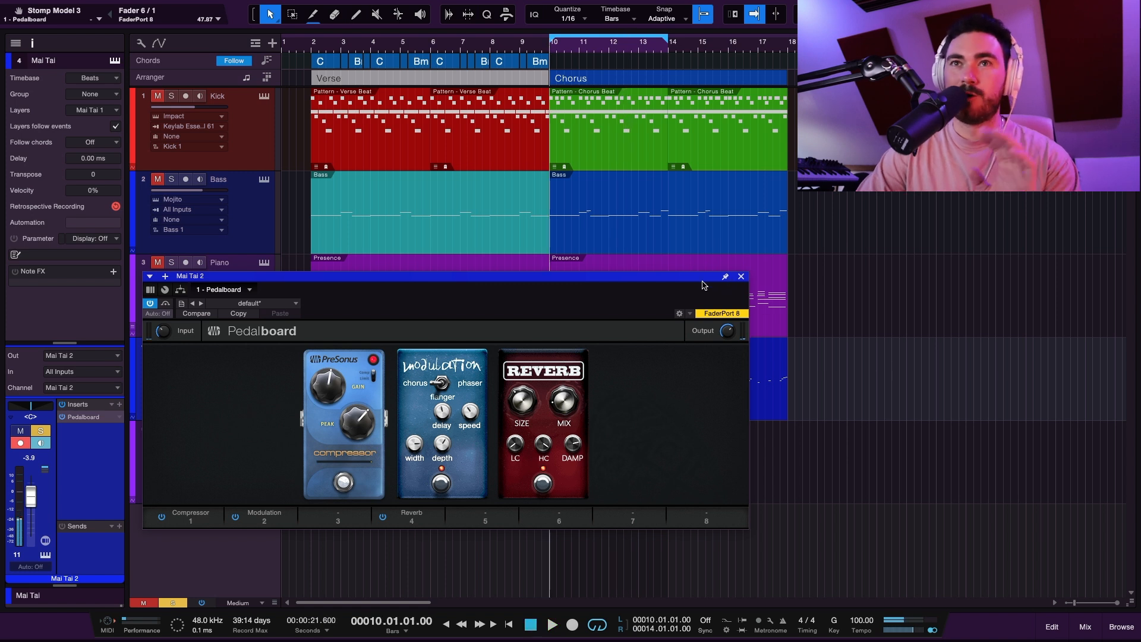
Step: Set the Compressor pedal's gain to 55.50 and bring the Mai Tai track out of solo with its channel volume at -4.5 dB
drag(362, 420, 363, 413)
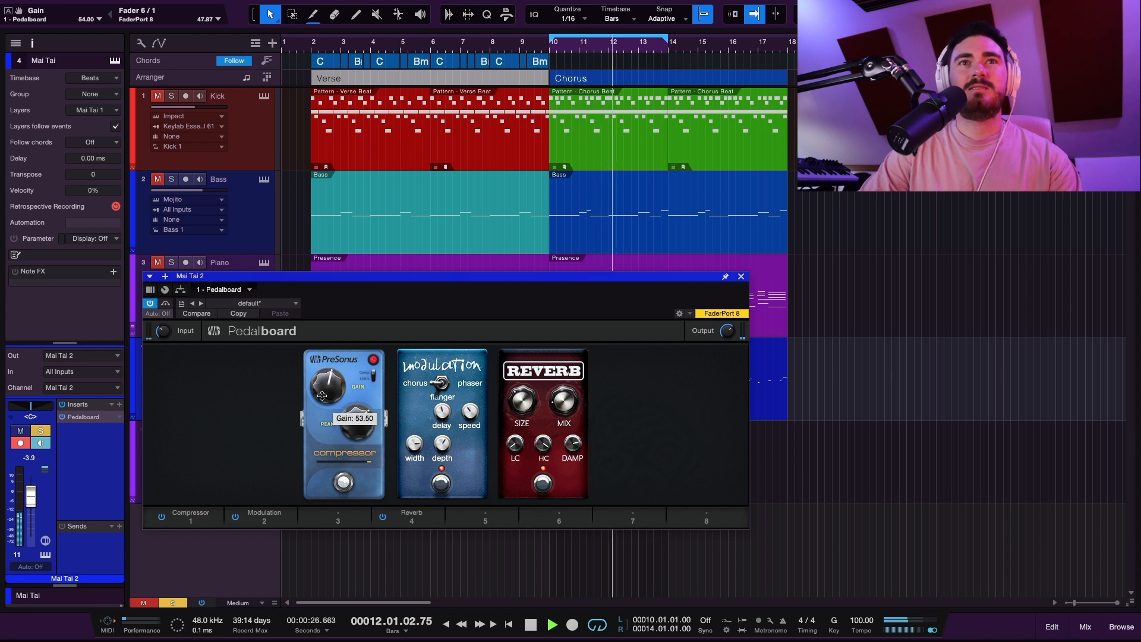
key(s)
key(ctrl+s)
click(742, 277)
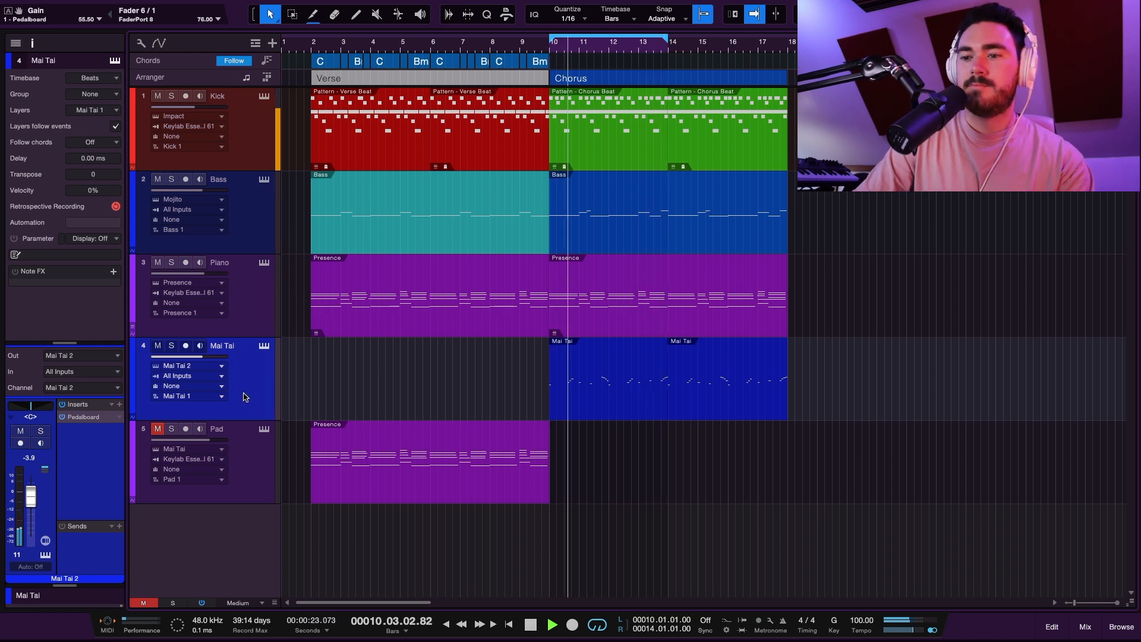
key(space)
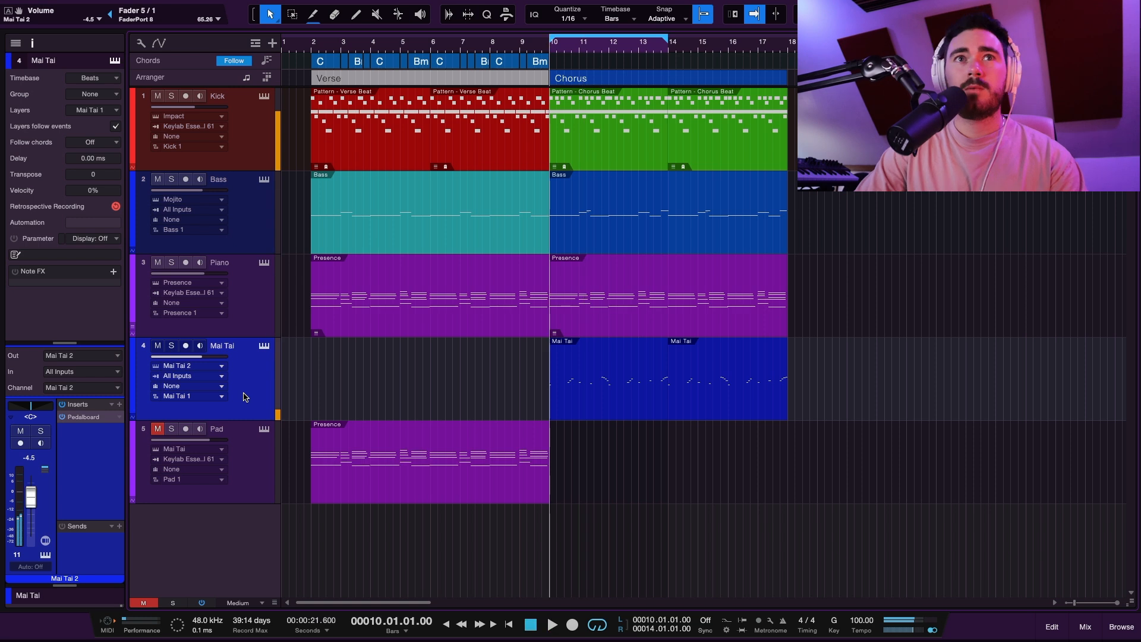
Step: Insert an Analog Delay after the Pedalboard on the Mai Tai 2 channel
click(119, 404)
text(delay)
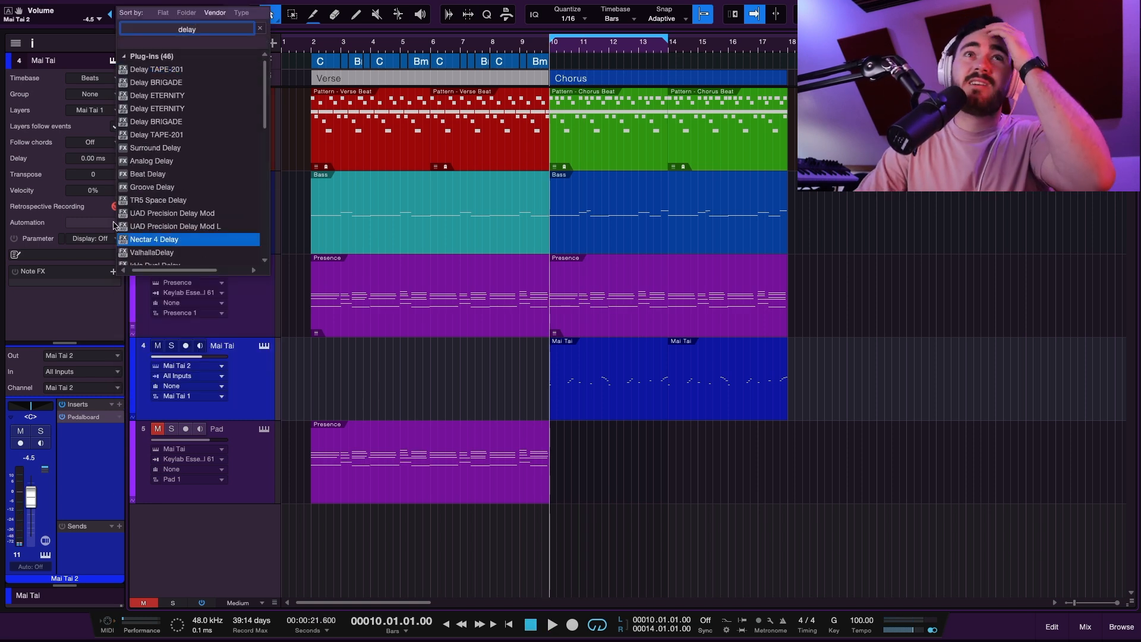
double_click(150, 162)
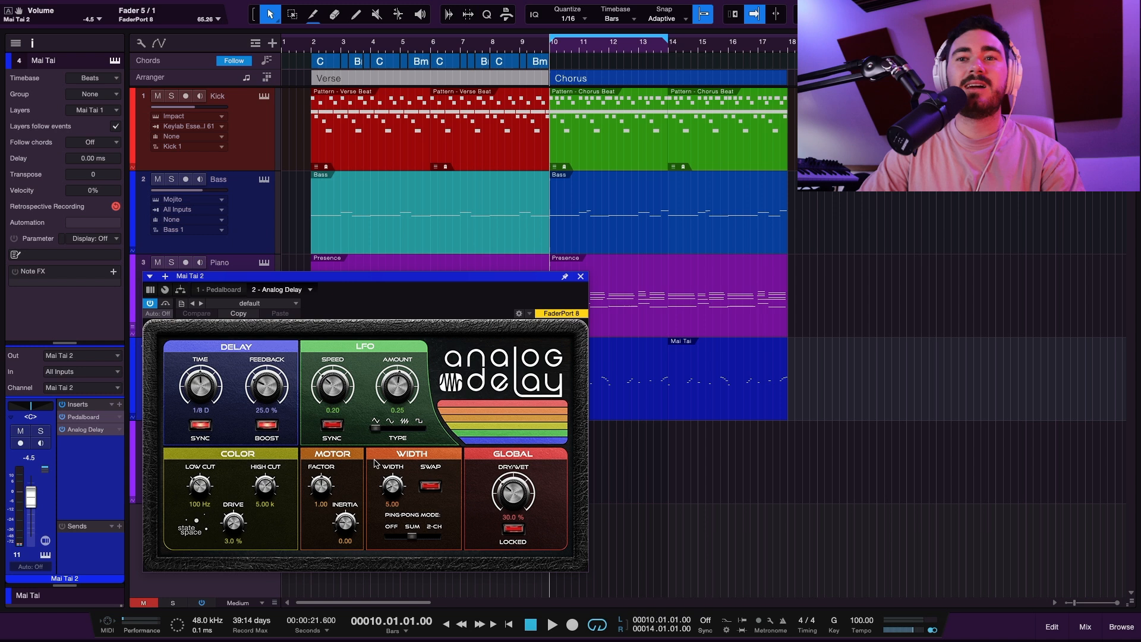
Step: Set the Analog Delay to 1/8 time, 32% feedback, 2-CH ping-pong, width 100 and LFO amount 0
drag(214, 390, 215, 383)
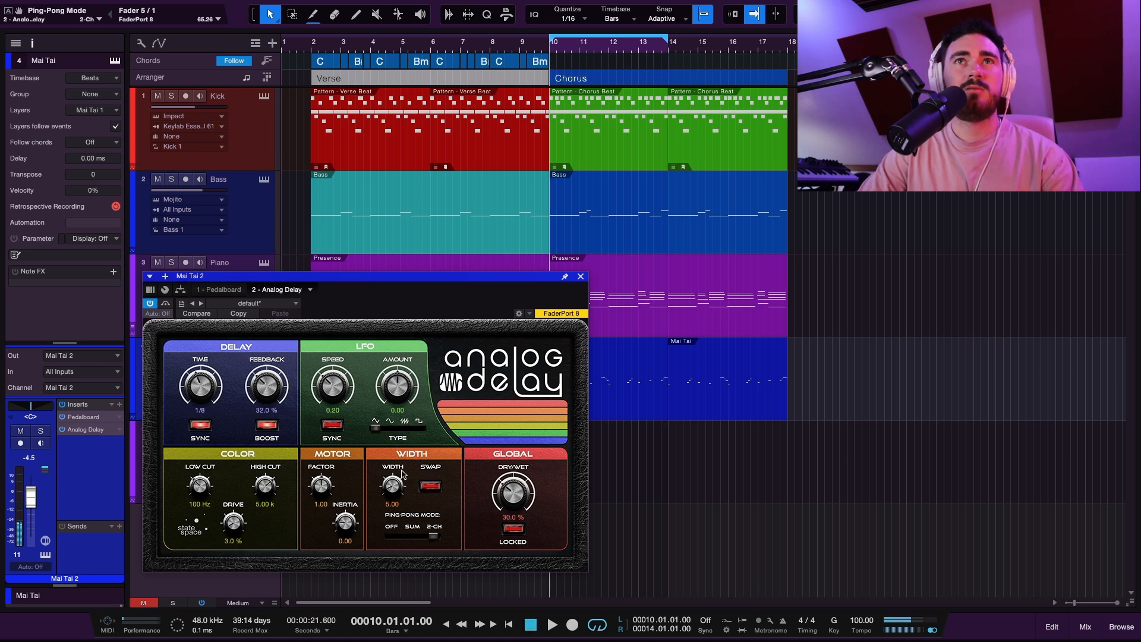
key(space)
drag(408, 501, 440, 382)
key(space)
key(space)
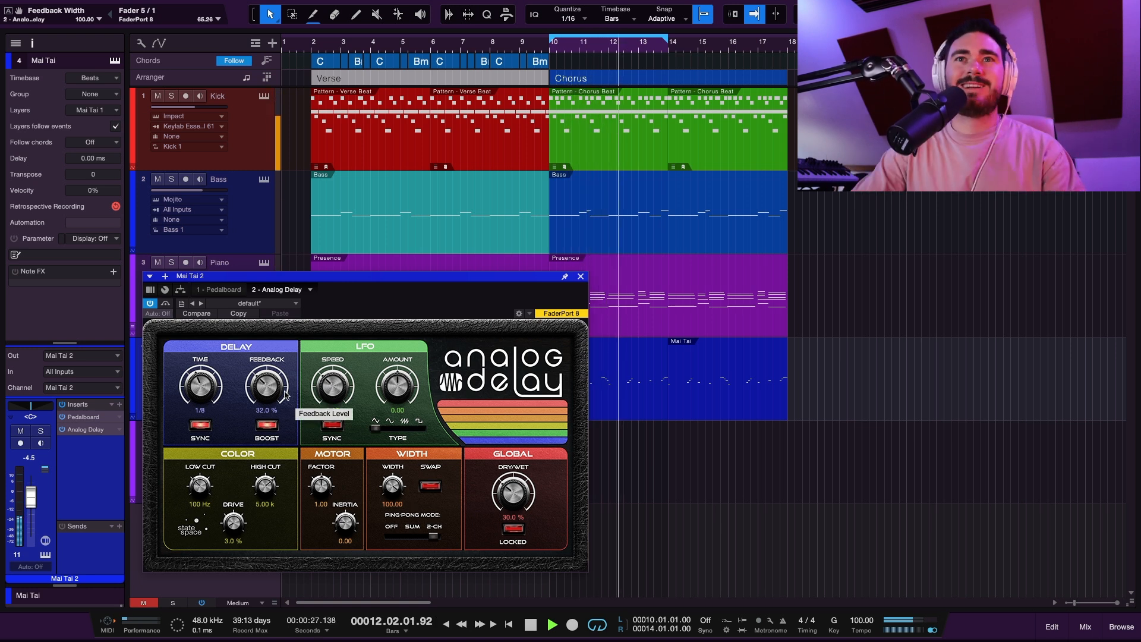
Step: Refine the Analog Delay to 29.5% dry/wet, 37% feedback, 4.16 kHz high cut and 123 Hz low cut, and close its window
drag(513, 493, 513, 494)
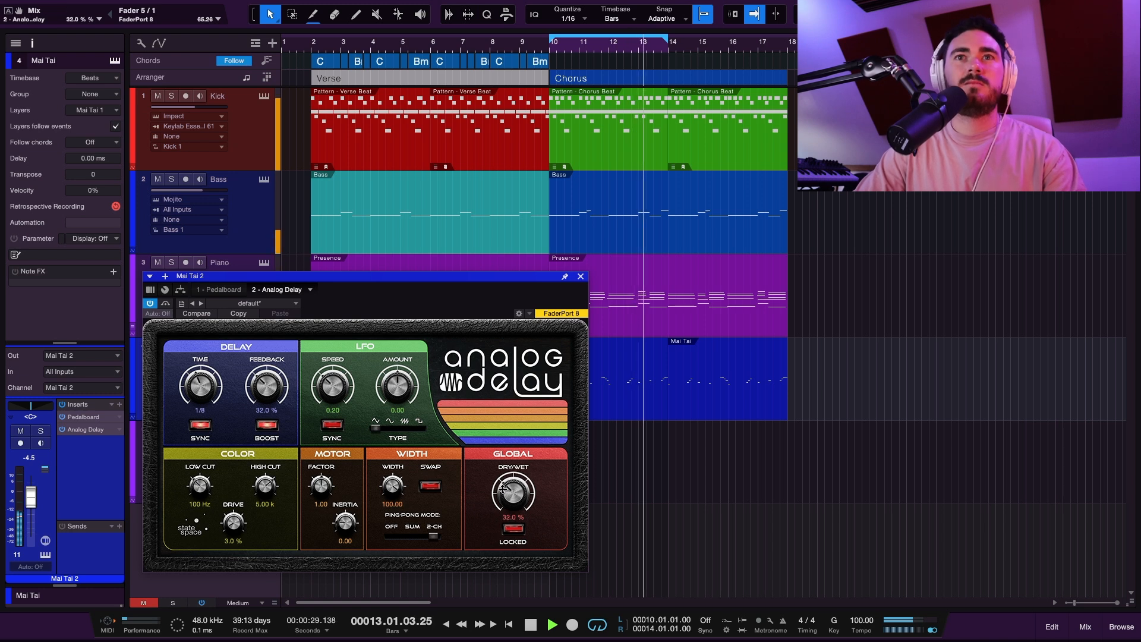
drag(268, 388, 267, 380)
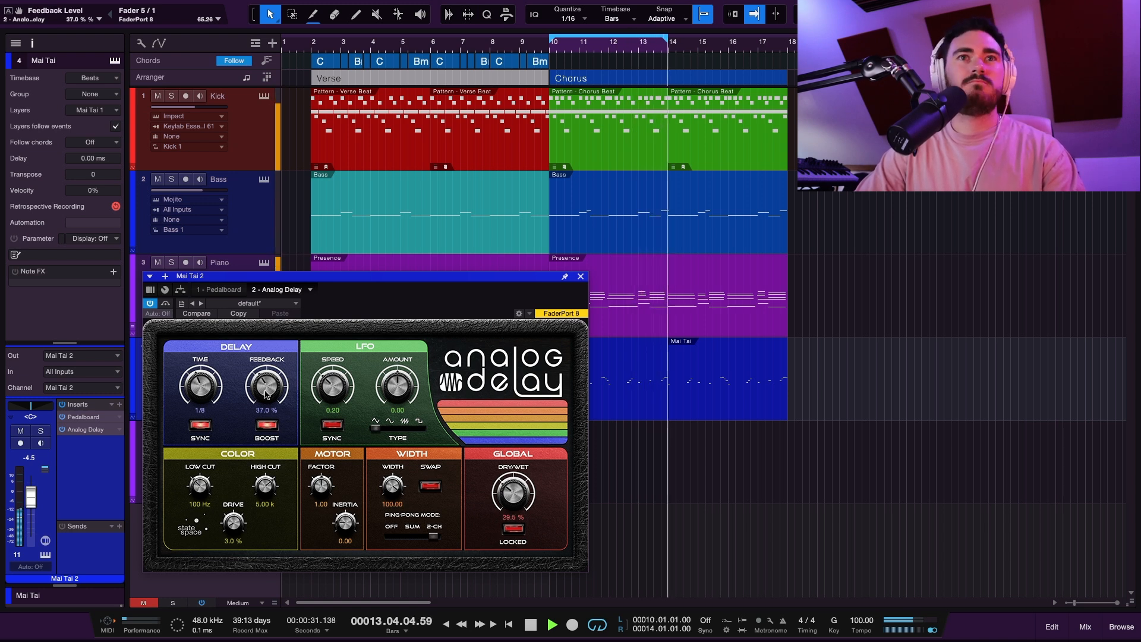
drag(269, 484, 209, 486)
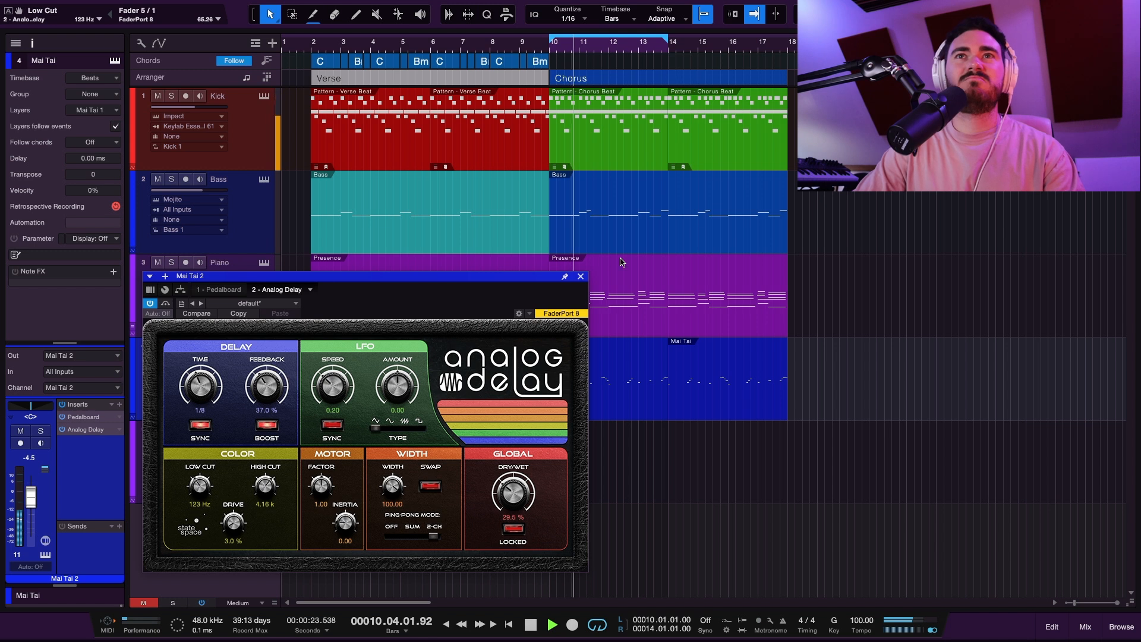
click(580, 276)
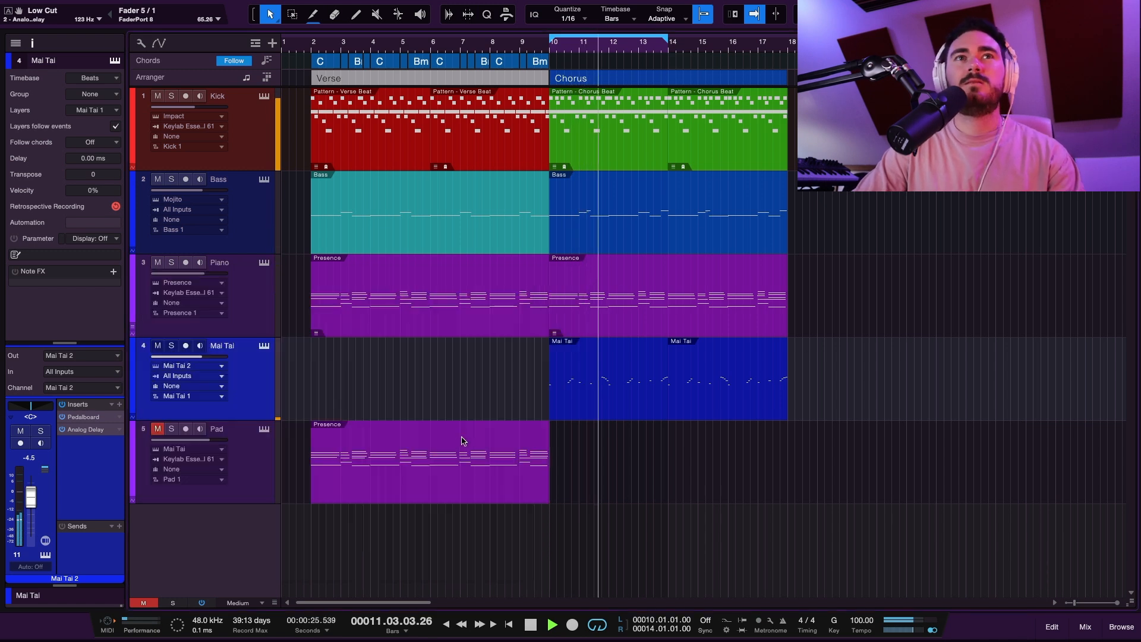
Step: Open the Chorus Piano part in the note editor and listen to its chords in solo
double_click(670, 318)
key(space)
scroll(590, 208, down, 1)
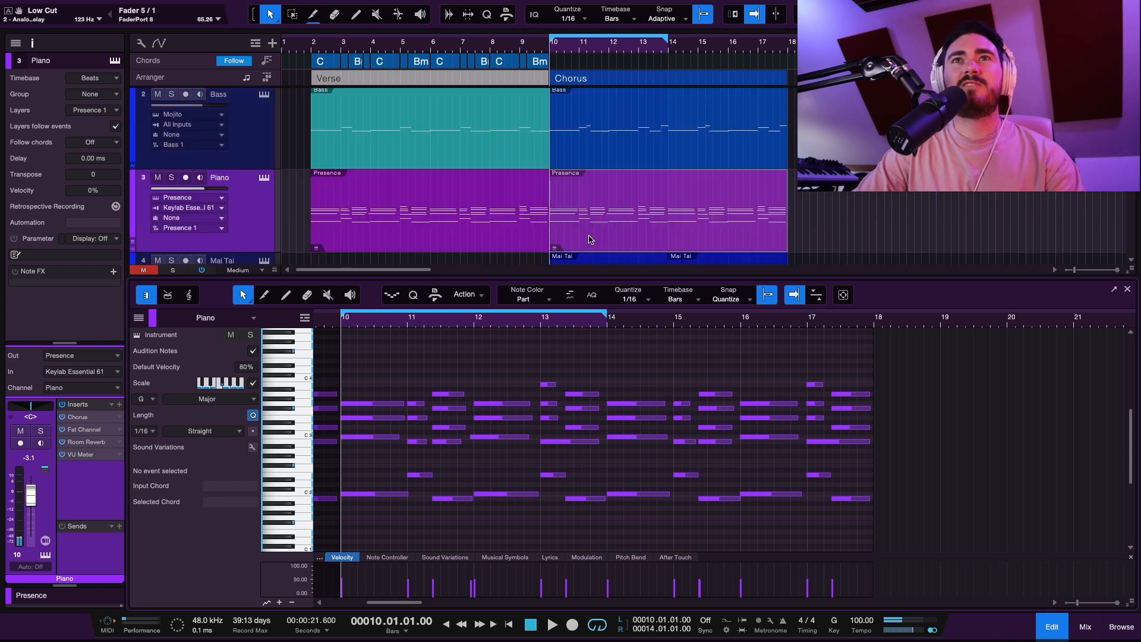
key(s)
key(space)
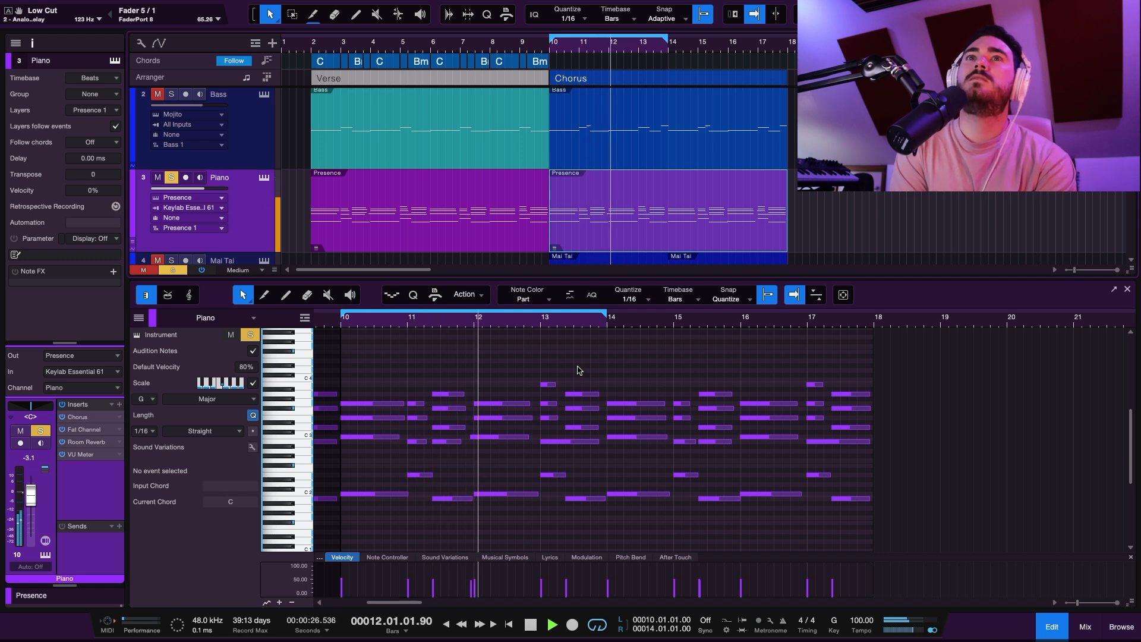
scroll(572, 361, up, 3)
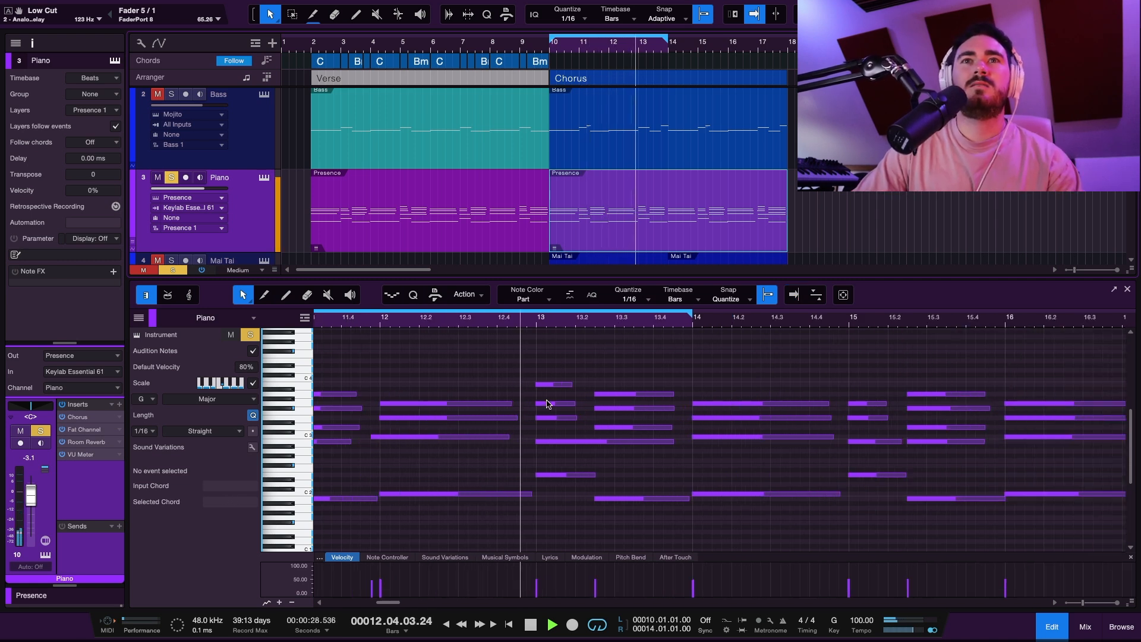
Step: Set the note editor's quantize value to 1/8 and play the Piano part from bar 10
key(space)
click(635, 299)
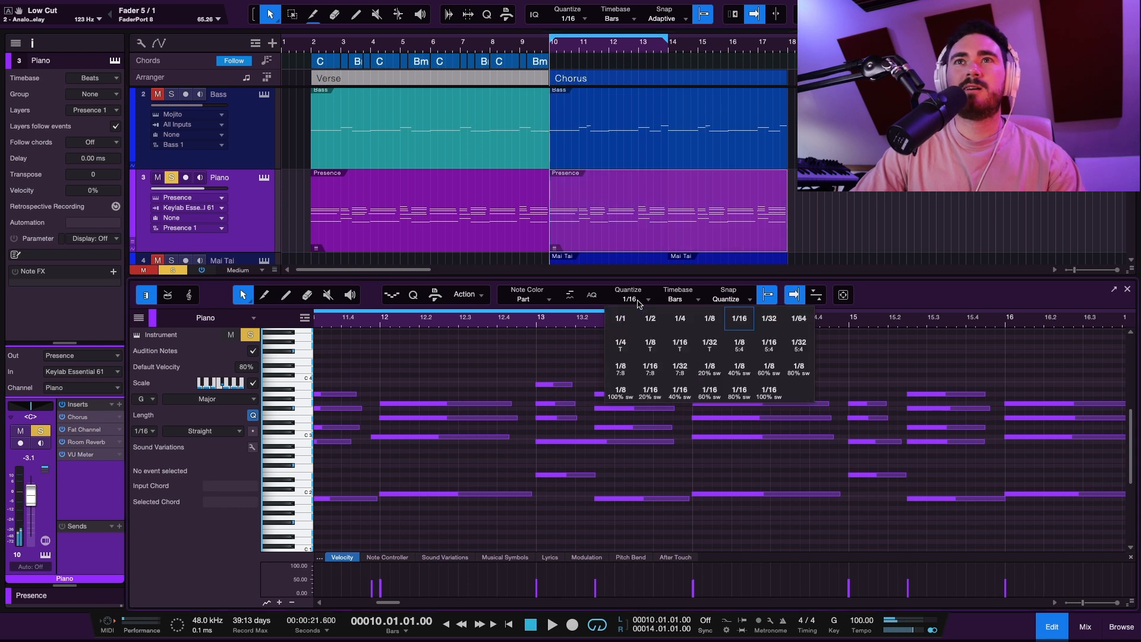
click(721, 322)
scroll(581, 408, down, 3)
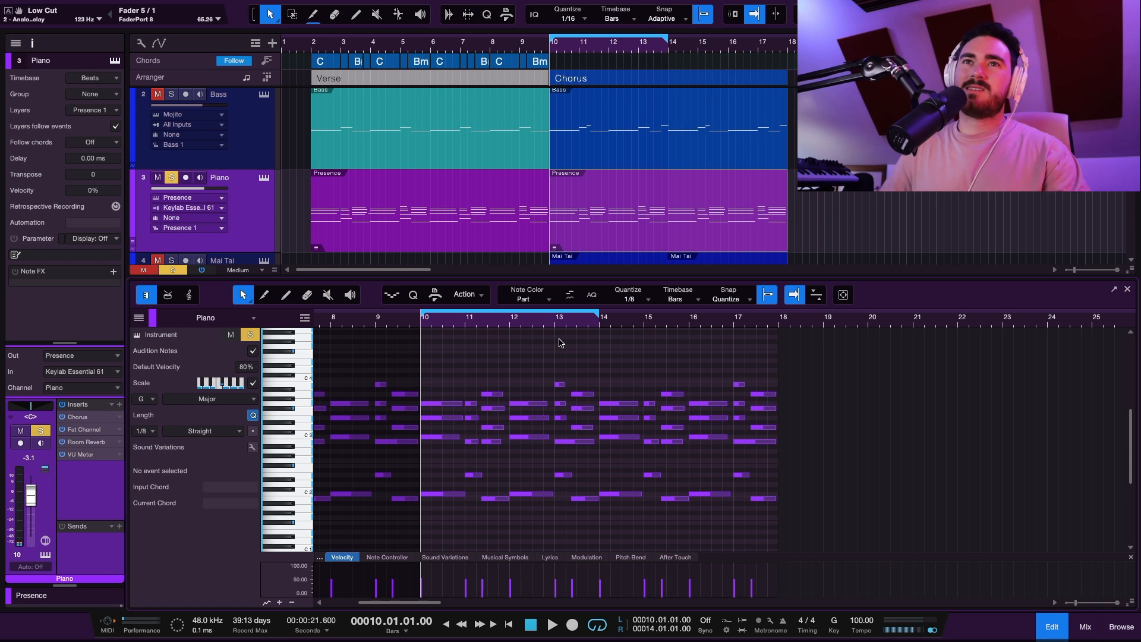
key(space)
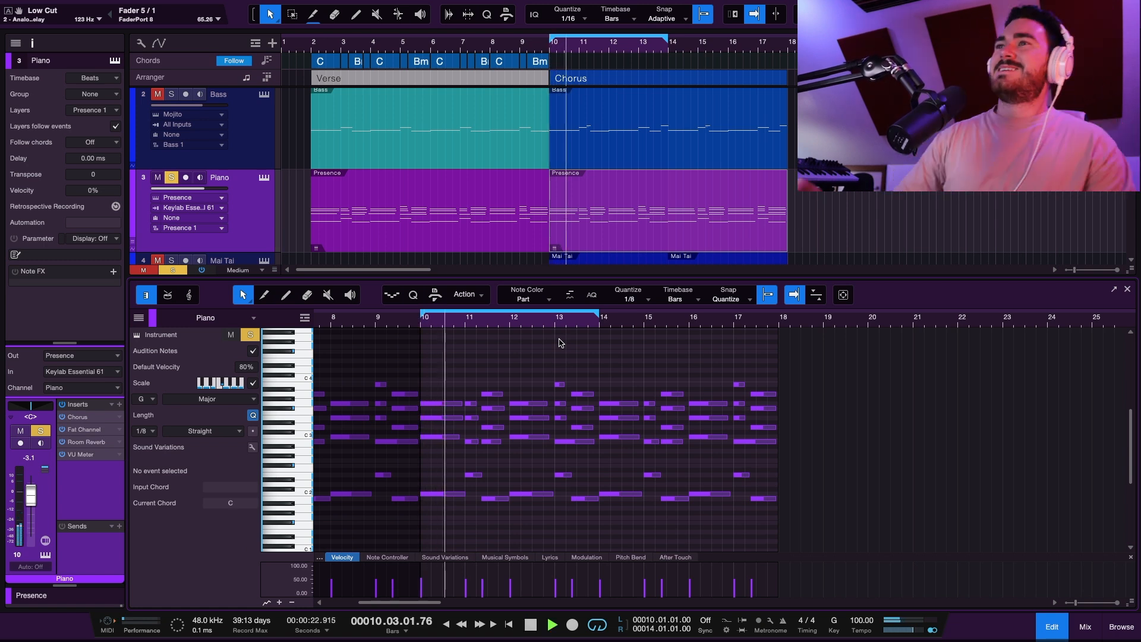
Step: Color the Chorus Piano part green, turn off the Piano track's solo and close the note editor
right_click(647, 219)
click(653, 246)
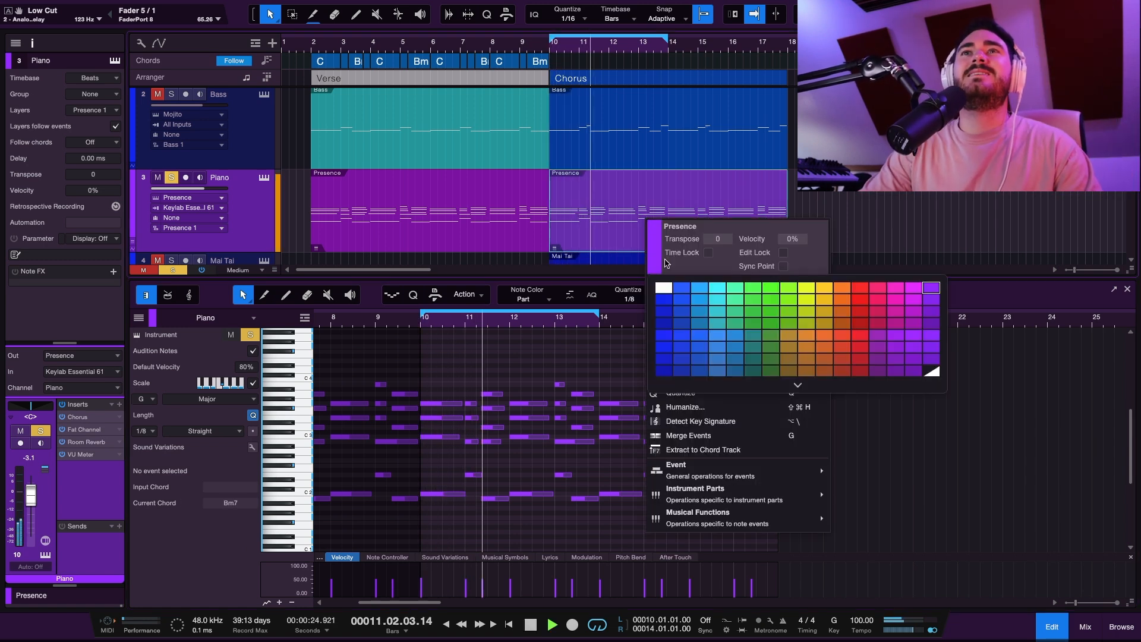
click(819, 290)
click(932, 201)
key(s)
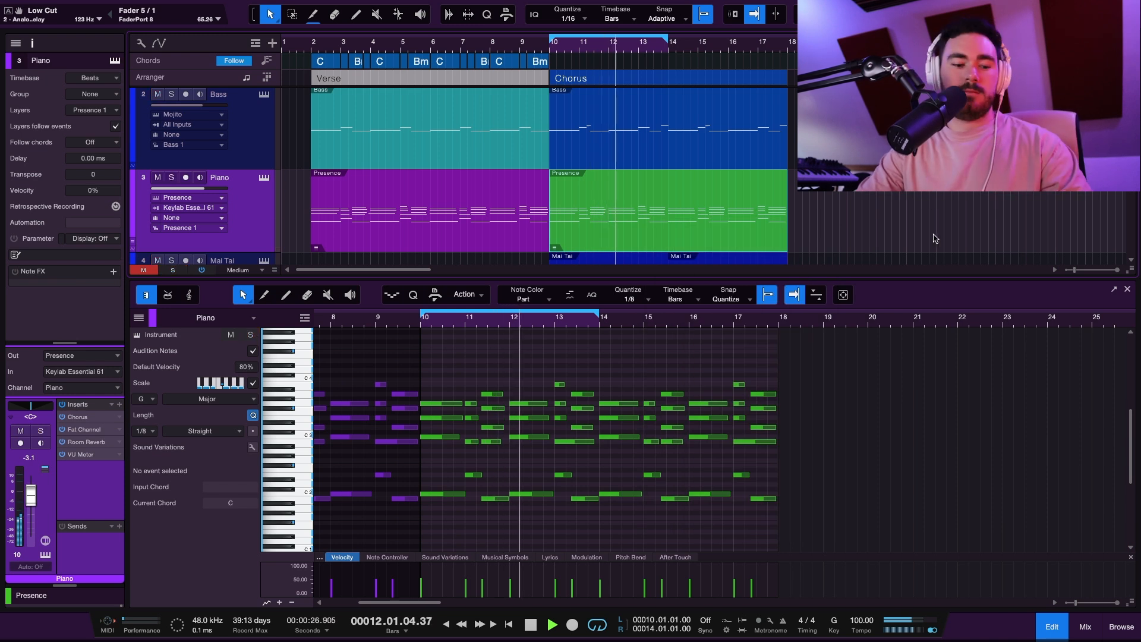
key(F2)
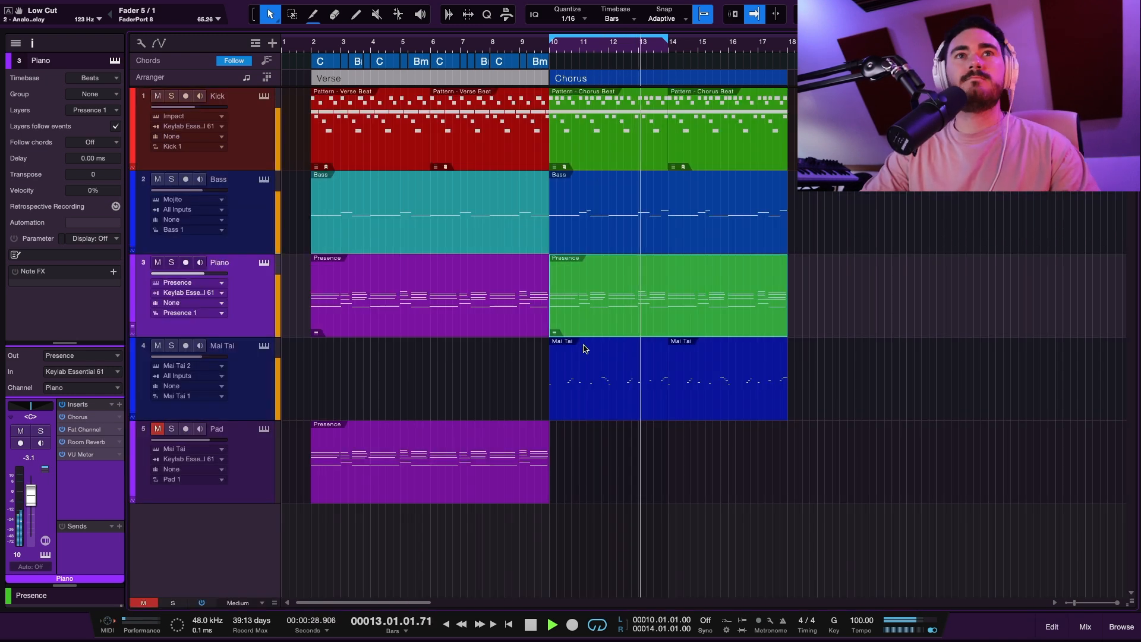
Step: Rename the Mai Tai track Melody, look over the channels in the mixer and stop playback
double_click(223, 345)
text(Melody)
key(Return)
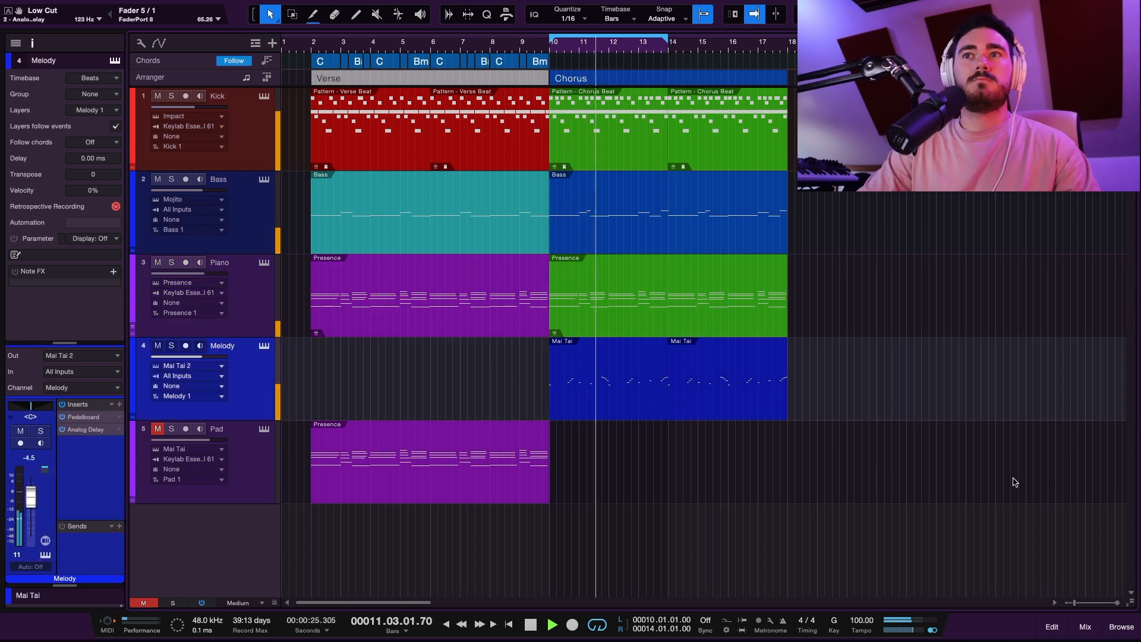
click(1086, 620)
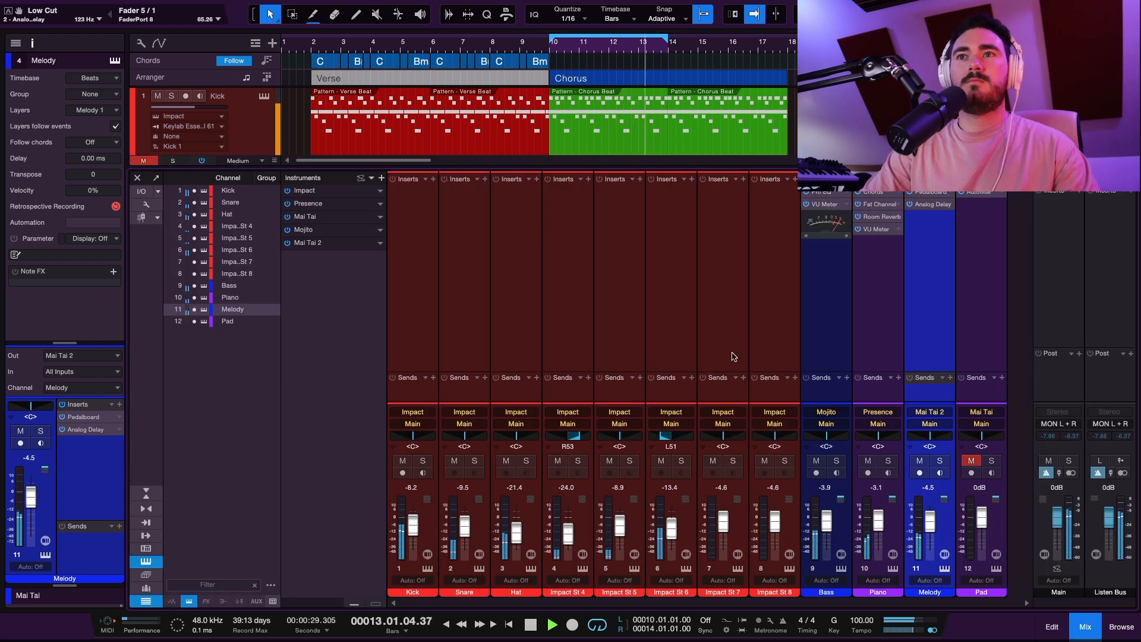
click(1086, 625)
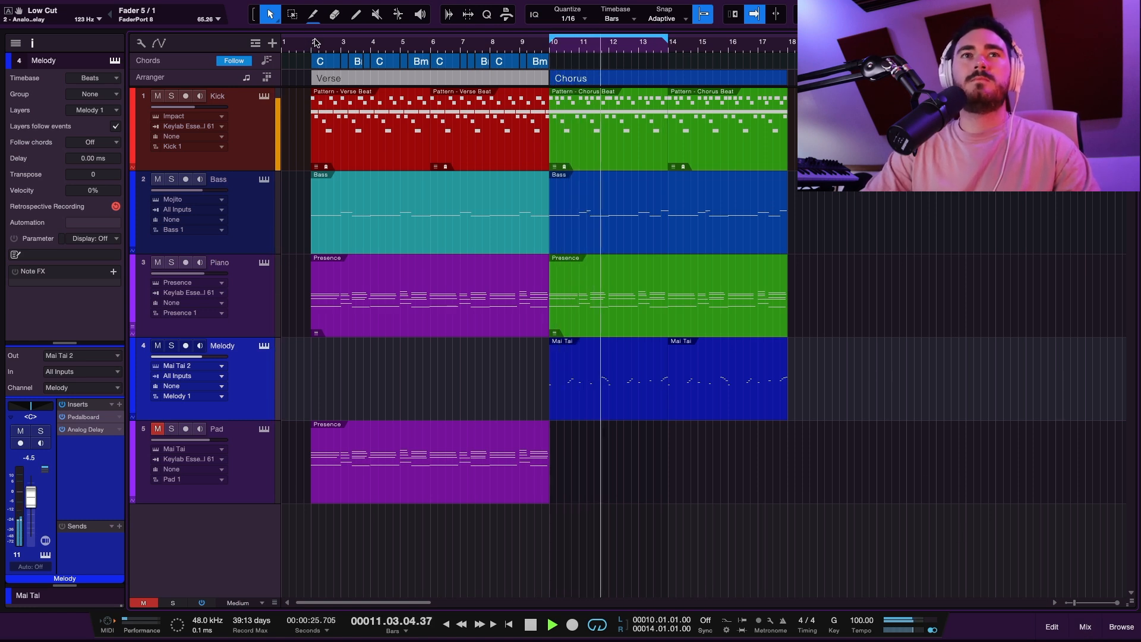
key(space)
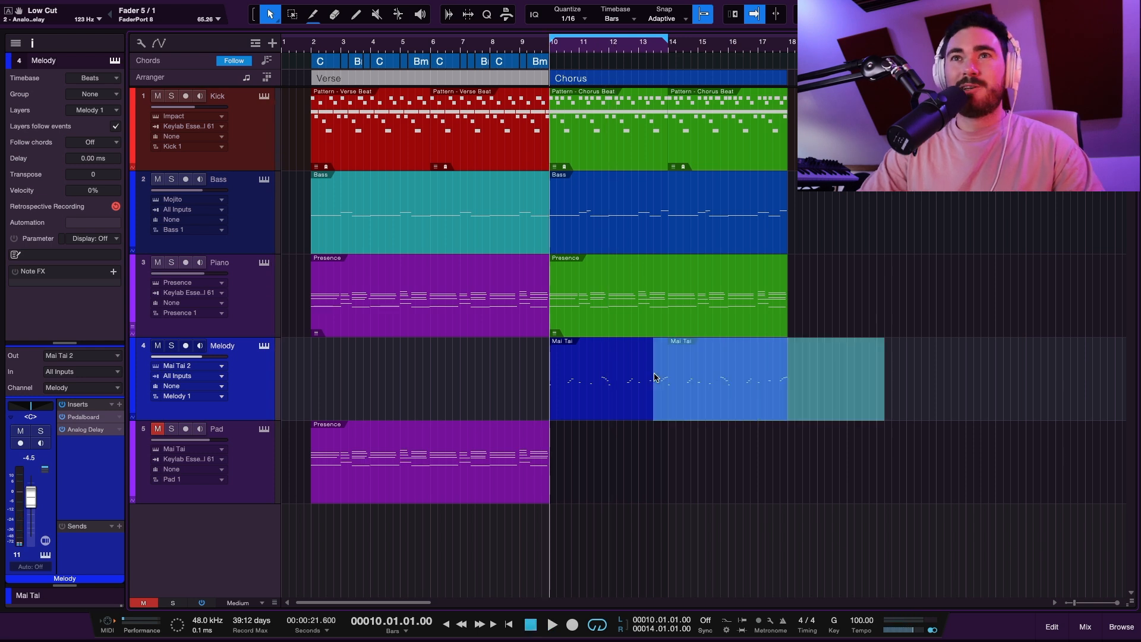
Step: Bounce the first Chorus part on the Melody track, starting at bar 10, to a new audio track
drag(890, 389, 846, 392)
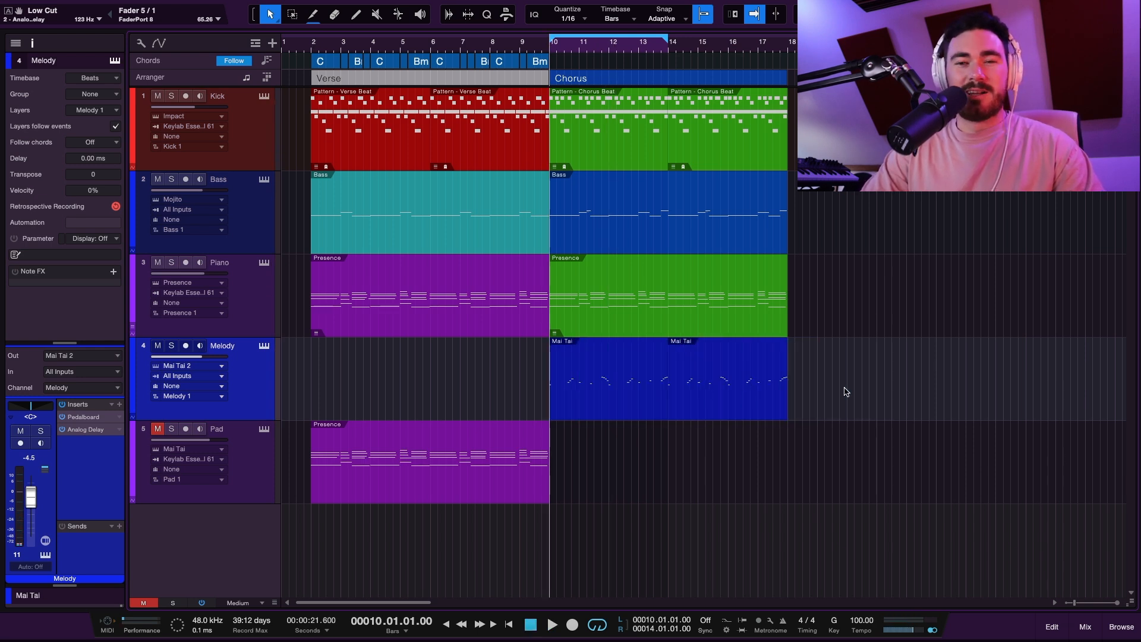
click(615, 402)
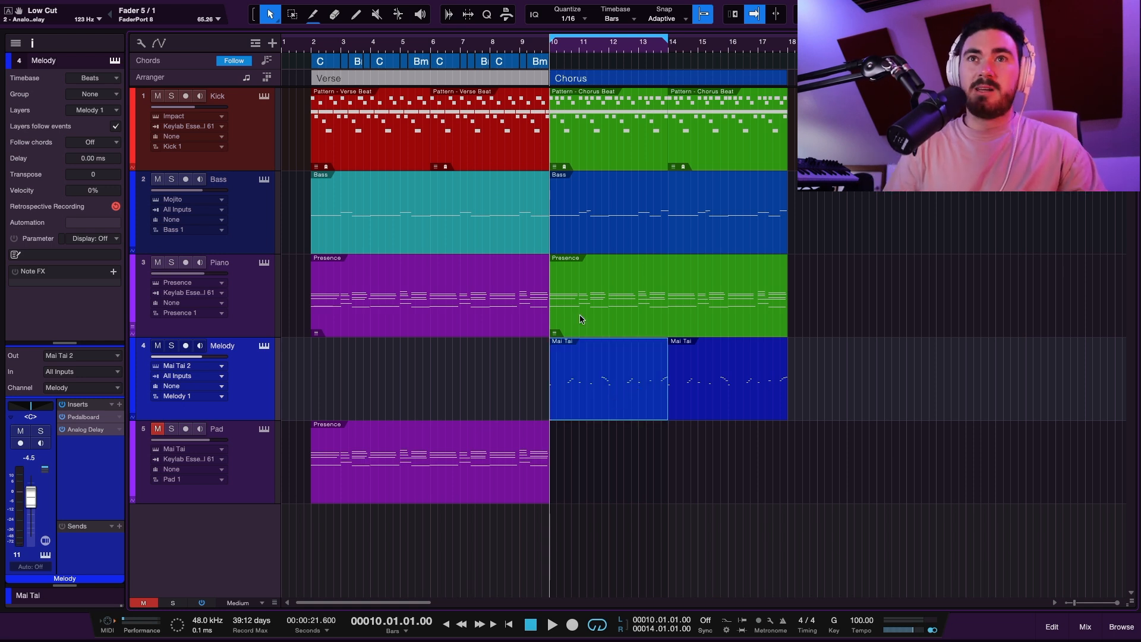
key(ctrl+b)
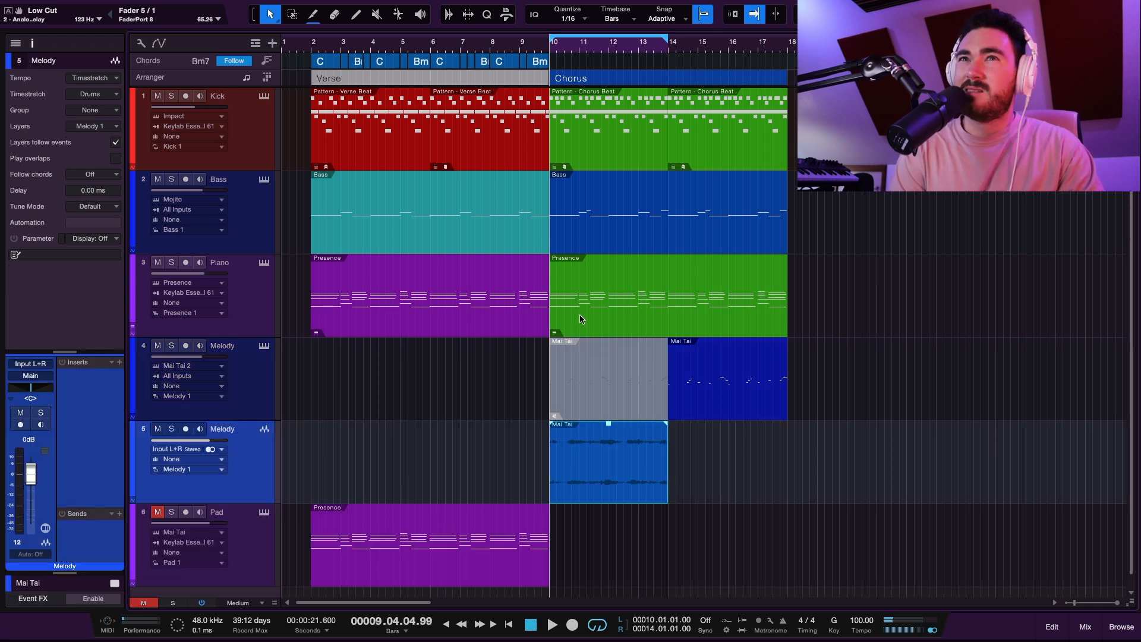
Step: Unmute the original Melody part at bar 10 and move the bounced audio clip to bar 6 in the Verse
right_click(608, 414)
click(1024, 532)
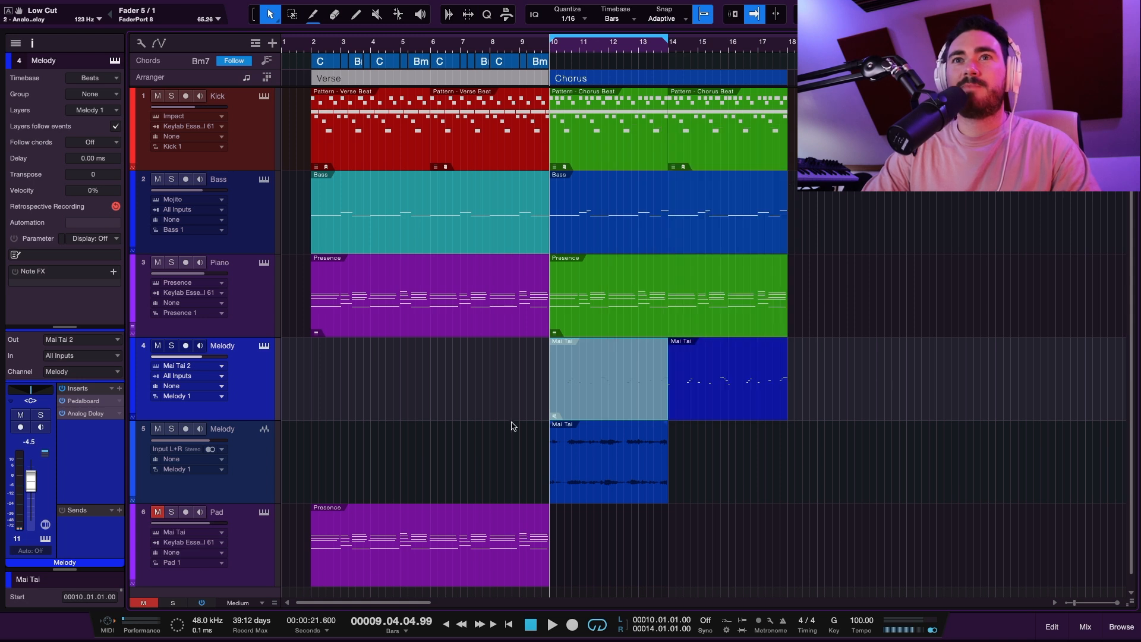
key(6)
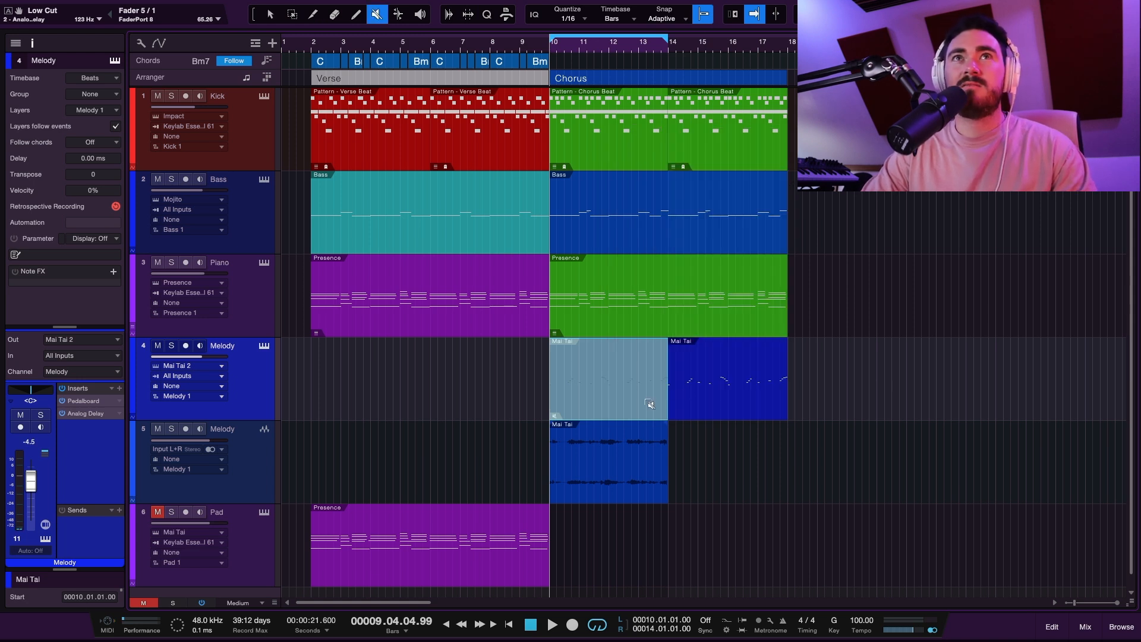
click(607, 373)
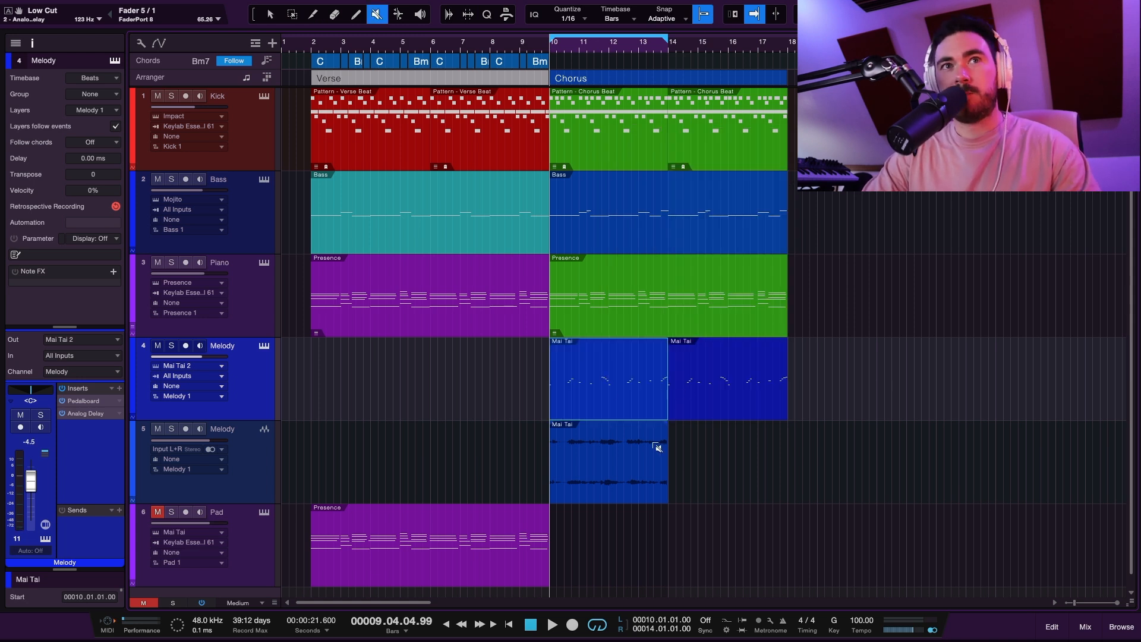
key(1)
drag(602, 489, 483, 466)
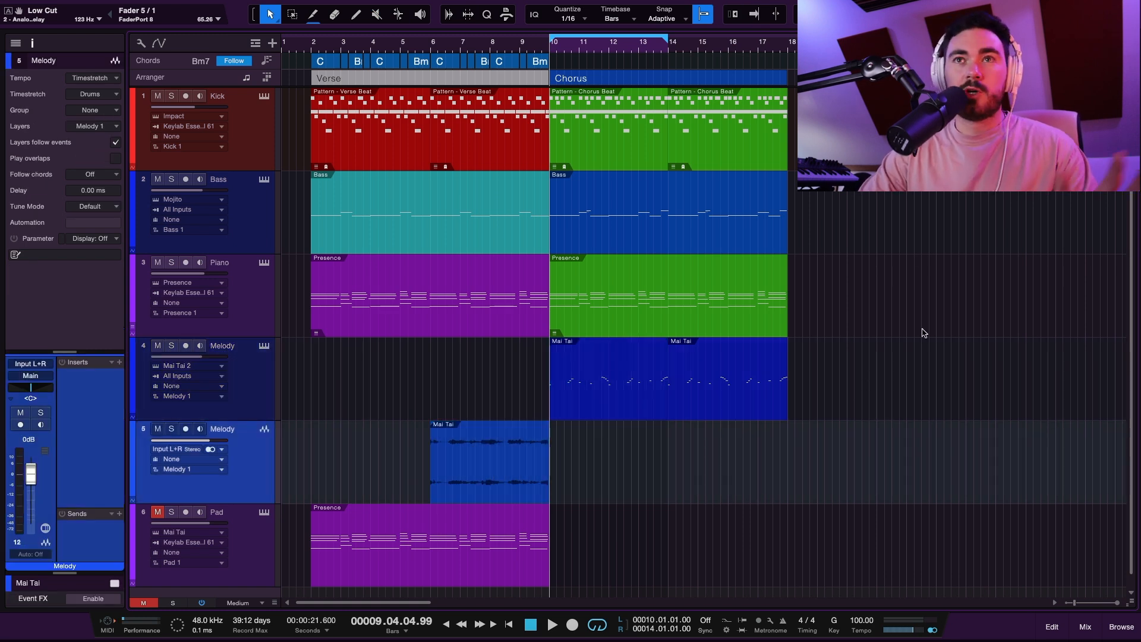
Step: Merge the two Chorus parts on the Melody instrument track into one part and color it lime green
drag(905, 369, 598, 368)
right_click(640, 378)
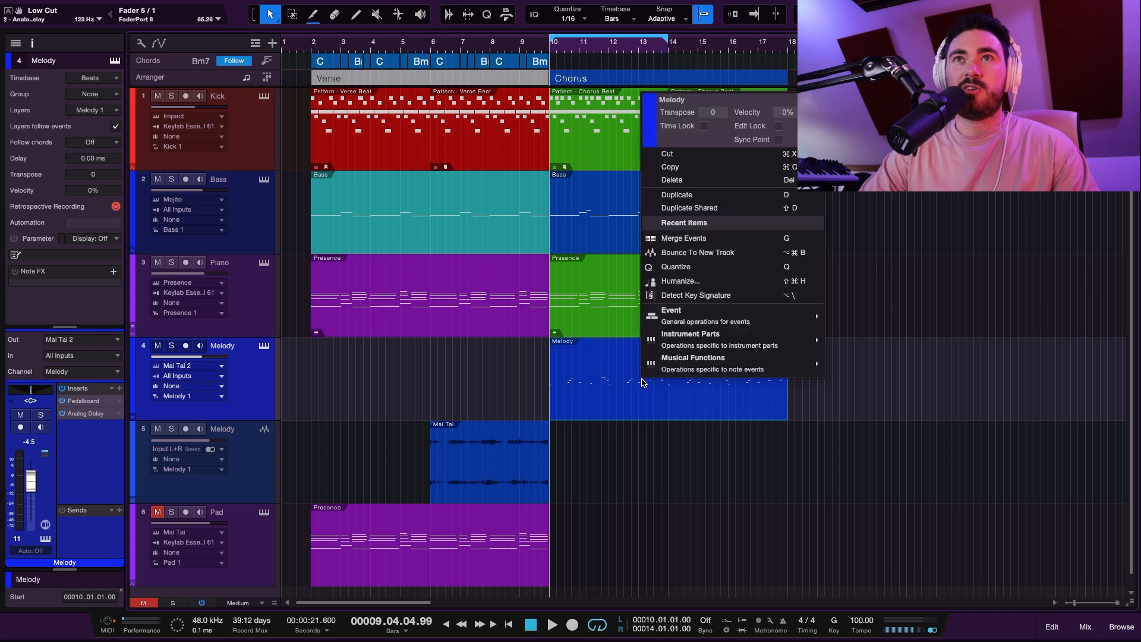
click(655, 126)
click(777, 172)
click(1048, 536)
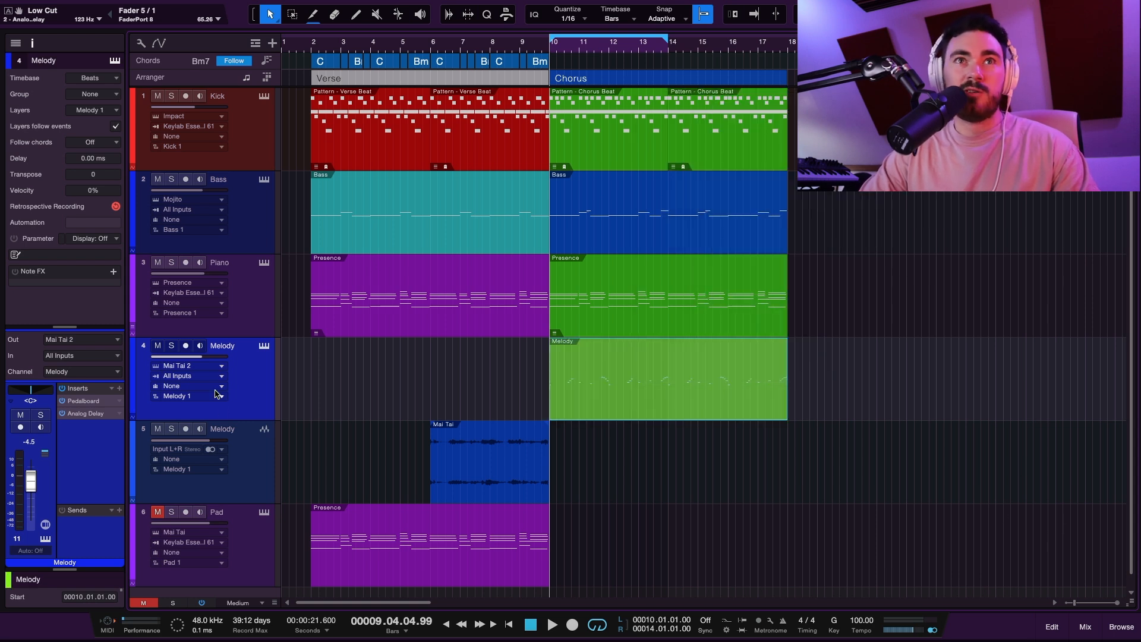
right_click(258, 379)
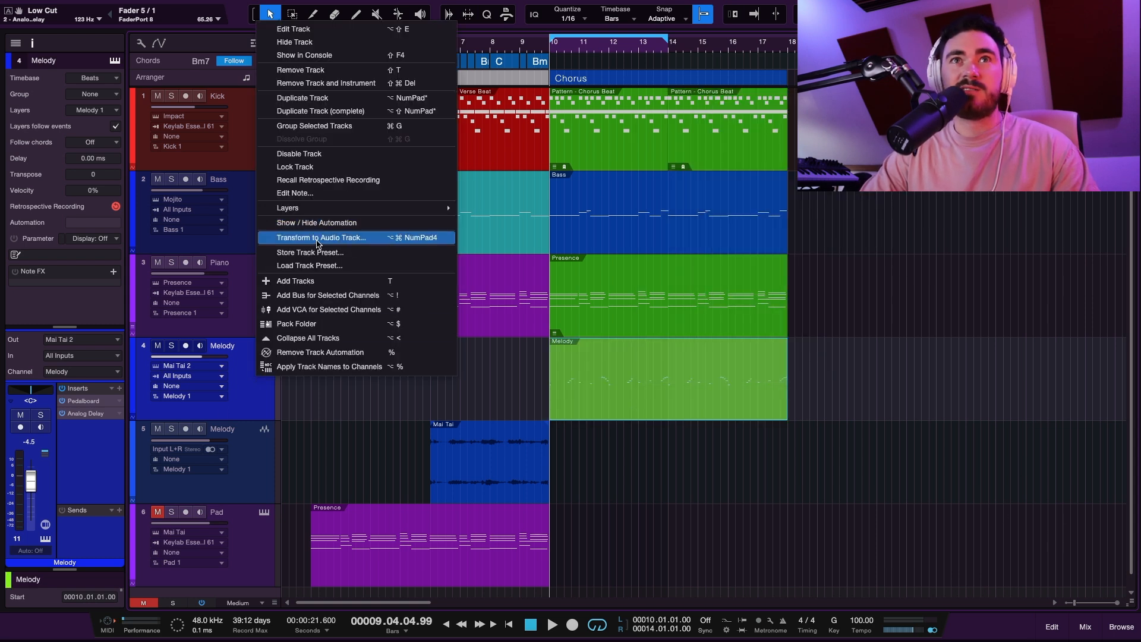
click(930, 512)
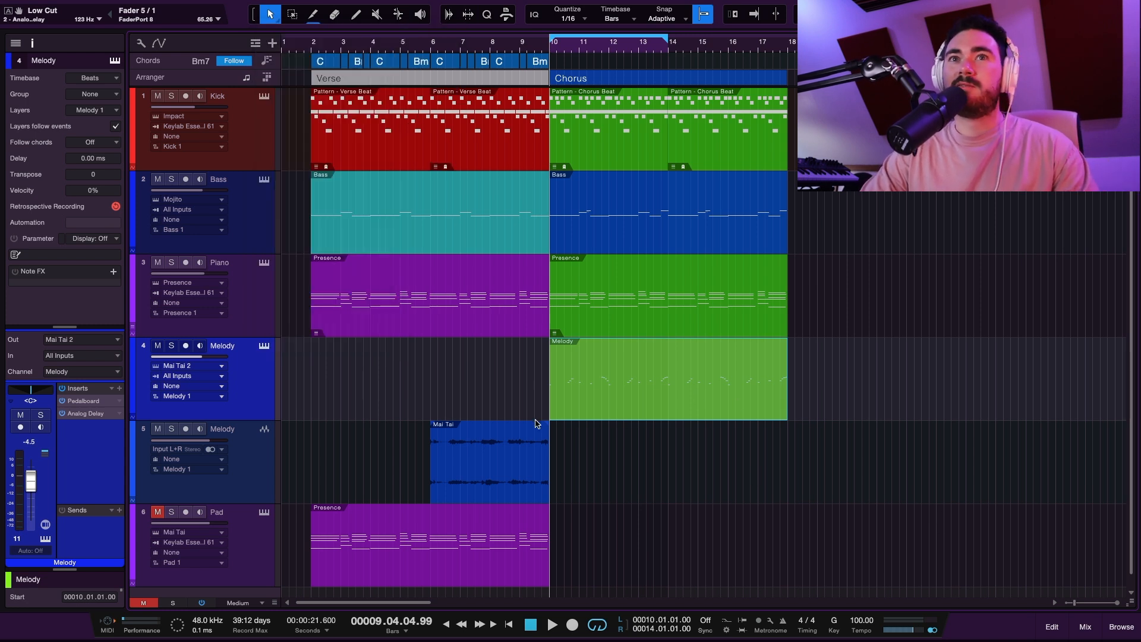
Step: Try duplicating the bounced Melody audio clip to bar 2 to fill the Verse, and undo the duplicate
click(469, 476)
alt+drag(467, 446, 356, 459)
drag(665, 470, 276, 462)
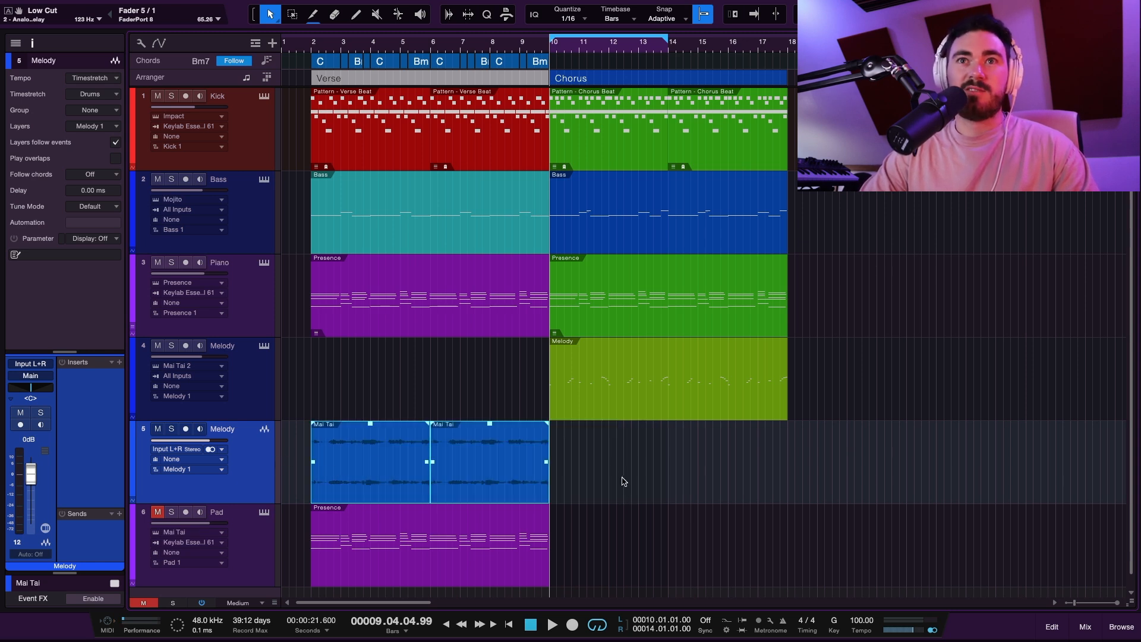
click(740, 495)
key(shift+e)
key(e)
scroll(443, 420, left, 5)
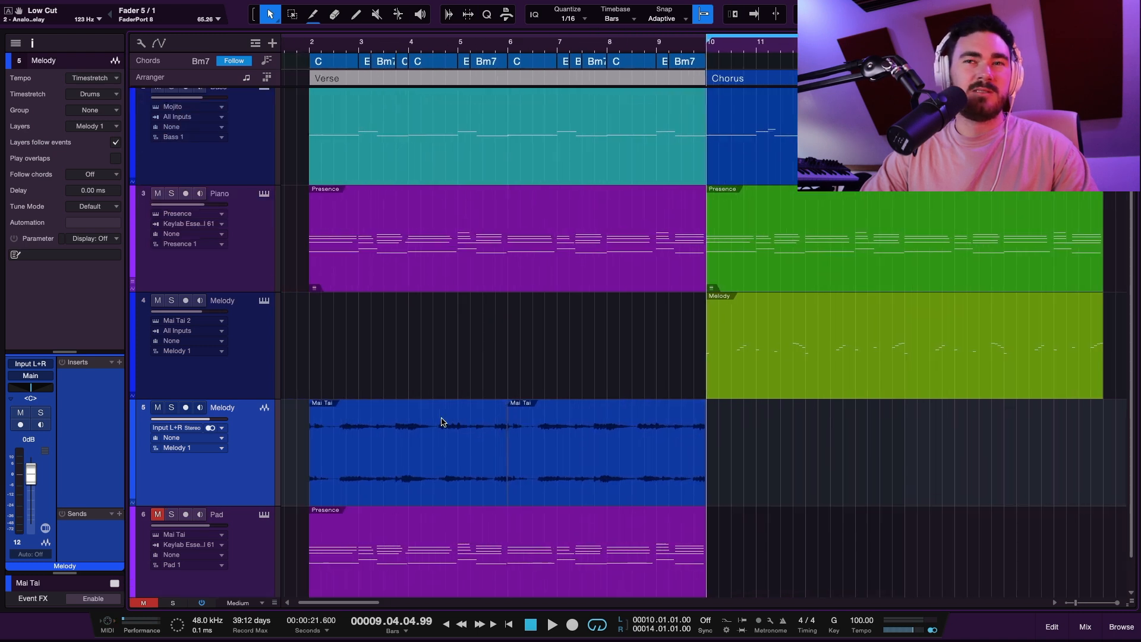
drag(876, 464, 413, 455)
click(827, 467)
key(ctrl+z)
Step: Move the bounced Melody audio clip to bar 2 and listen to it in solo from there
drag(597, 456, 408, 464)
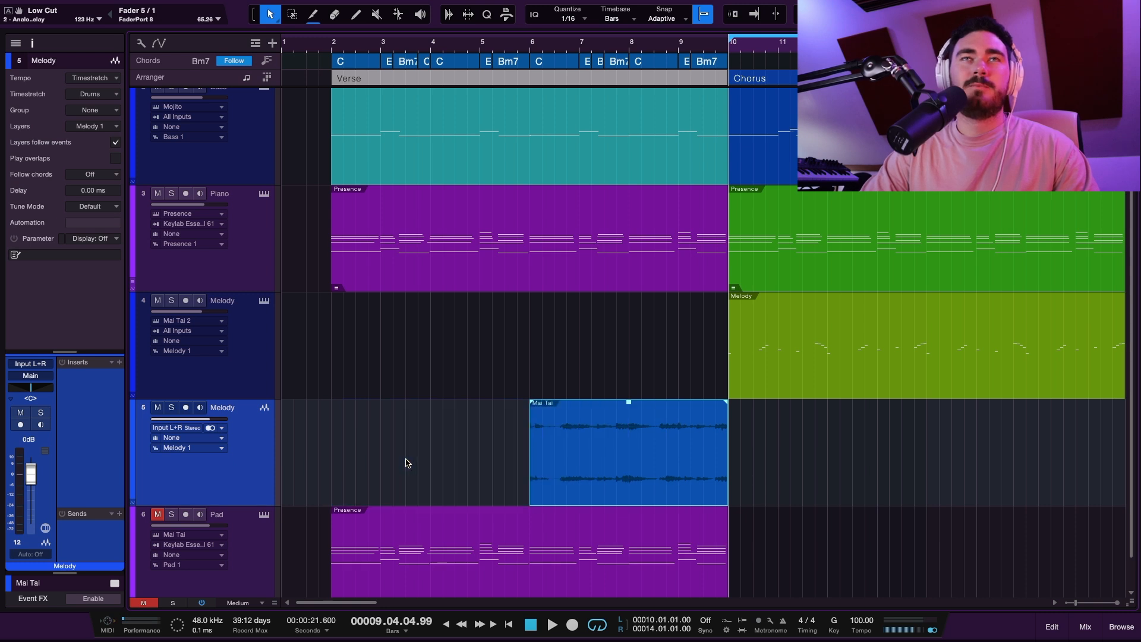
click(333, 45)
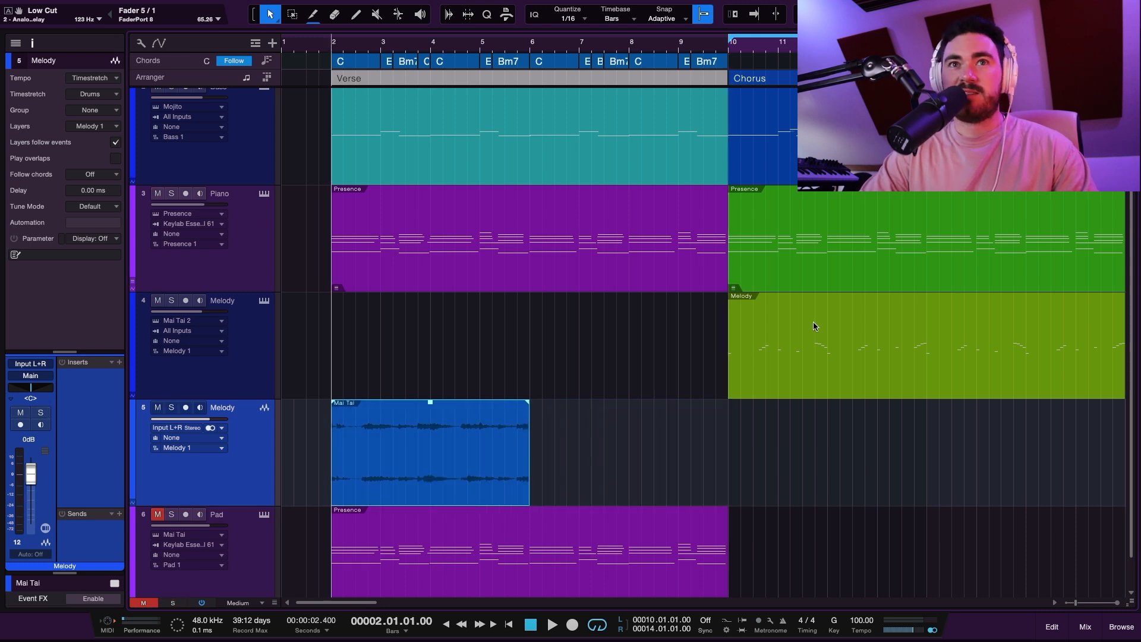
key(s)
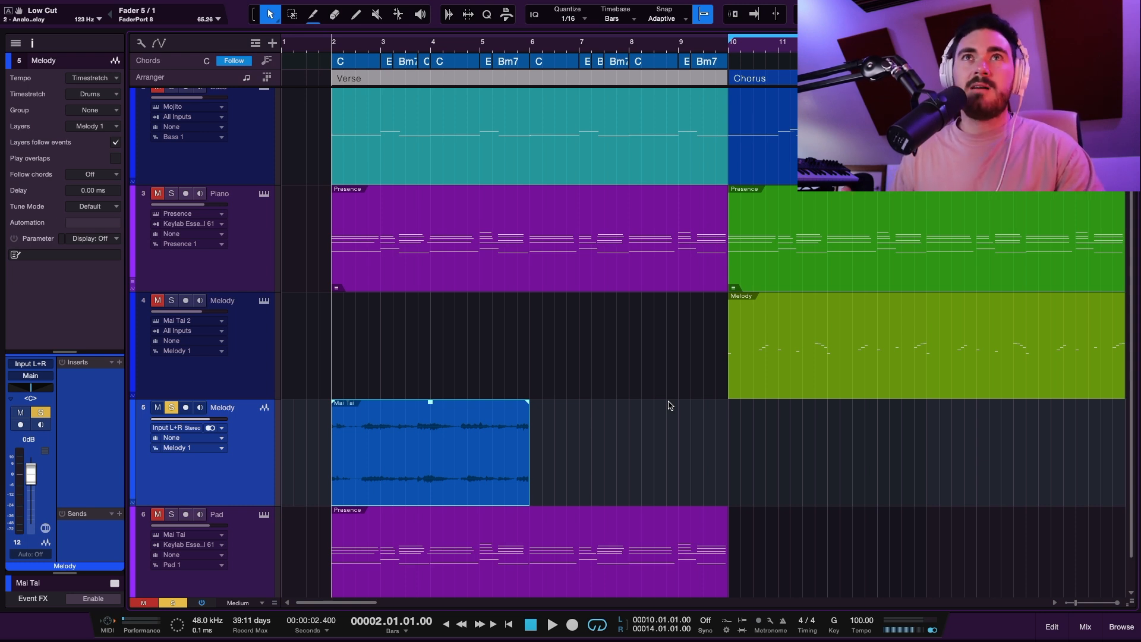
key(space)
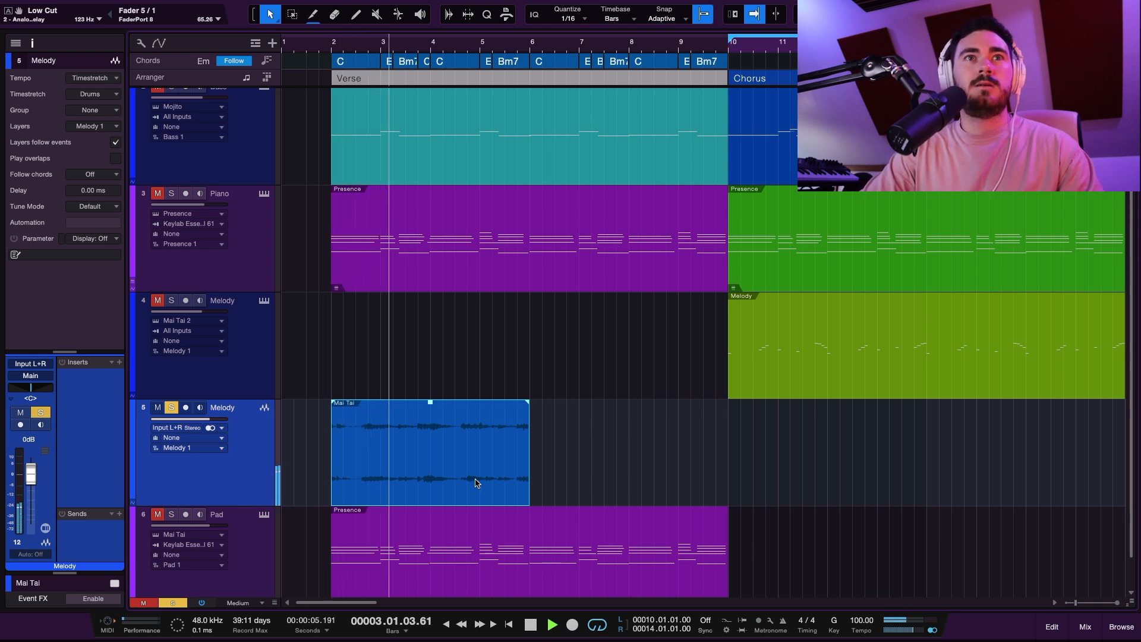
key(space)
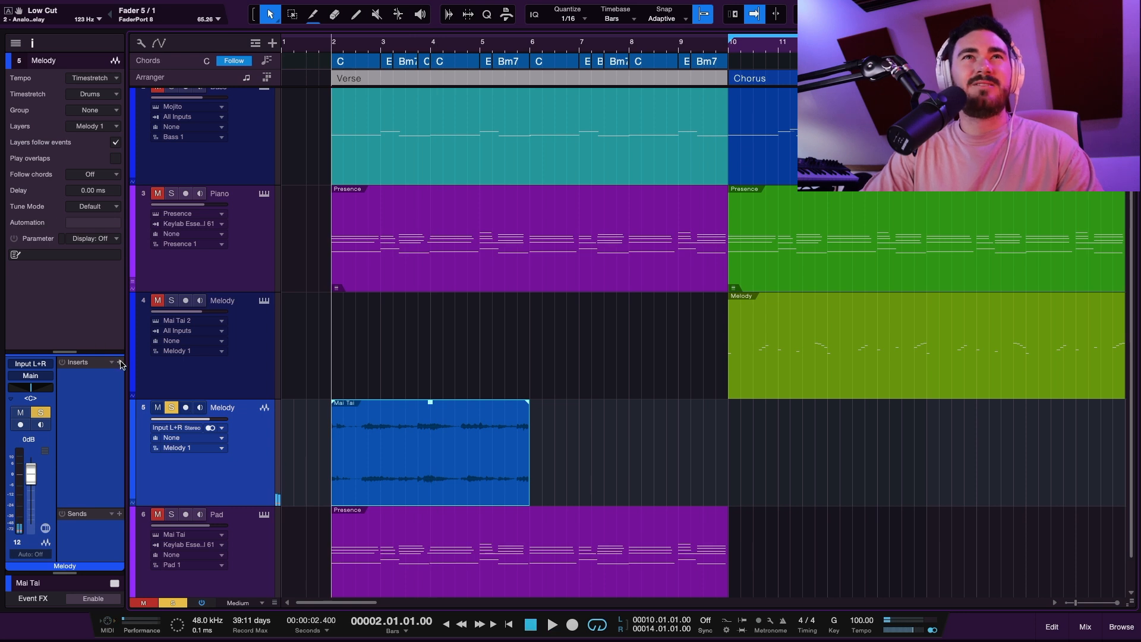
Step: Insert the PreSonus Open AIR reverb on the Melody audio track
click(120, 362)
scroll(178, 262, down, 5)
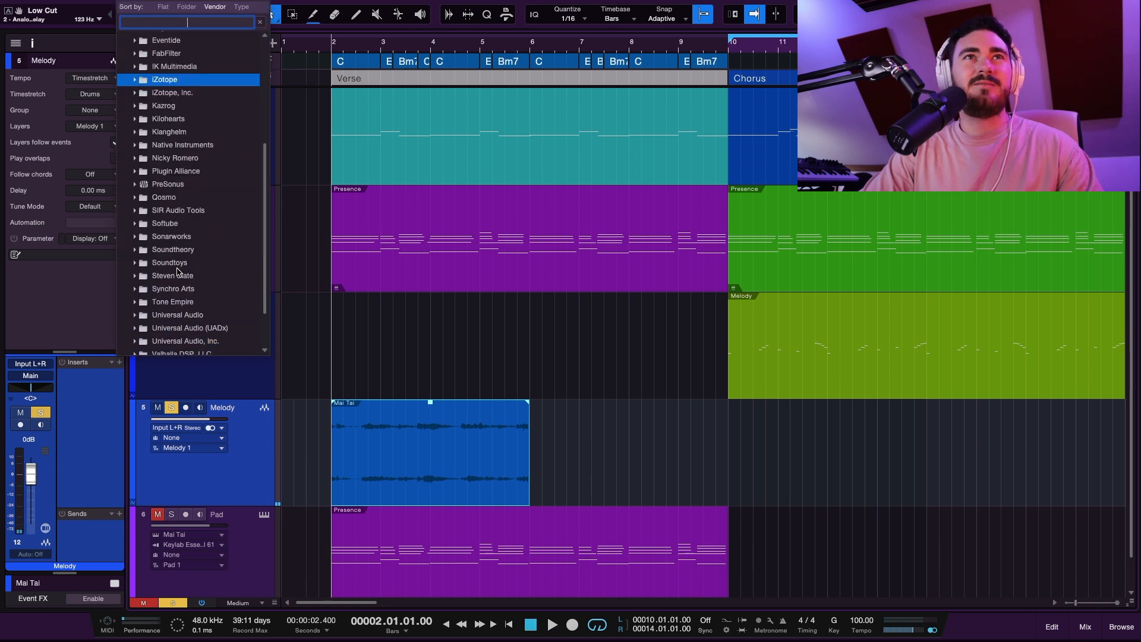
click(168, 185)
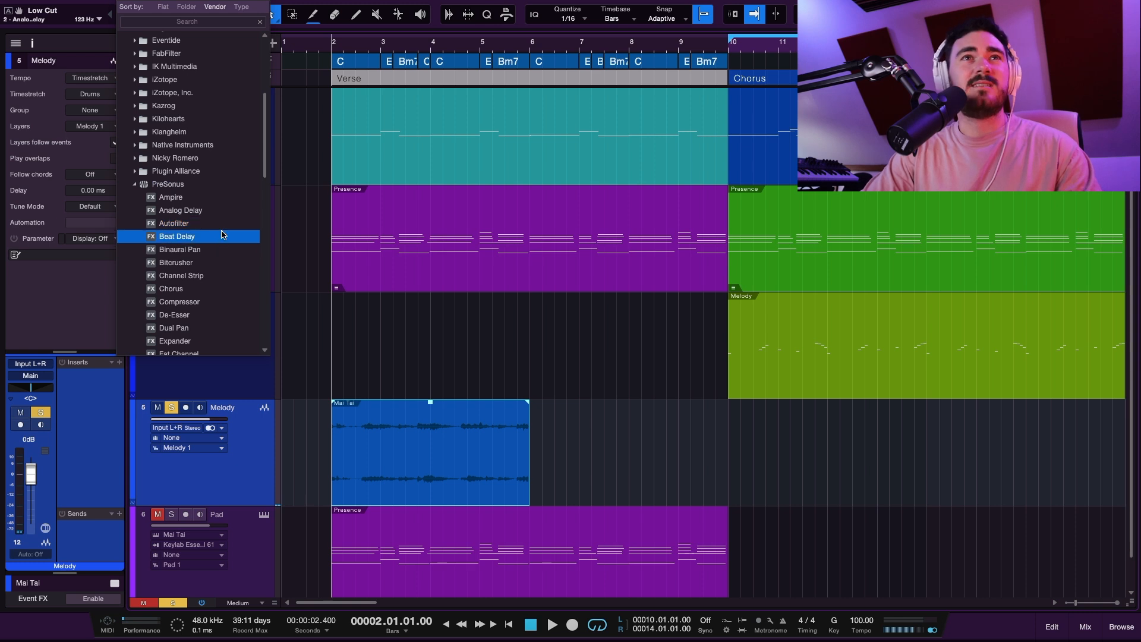
scroll(223, 238, down, 9)
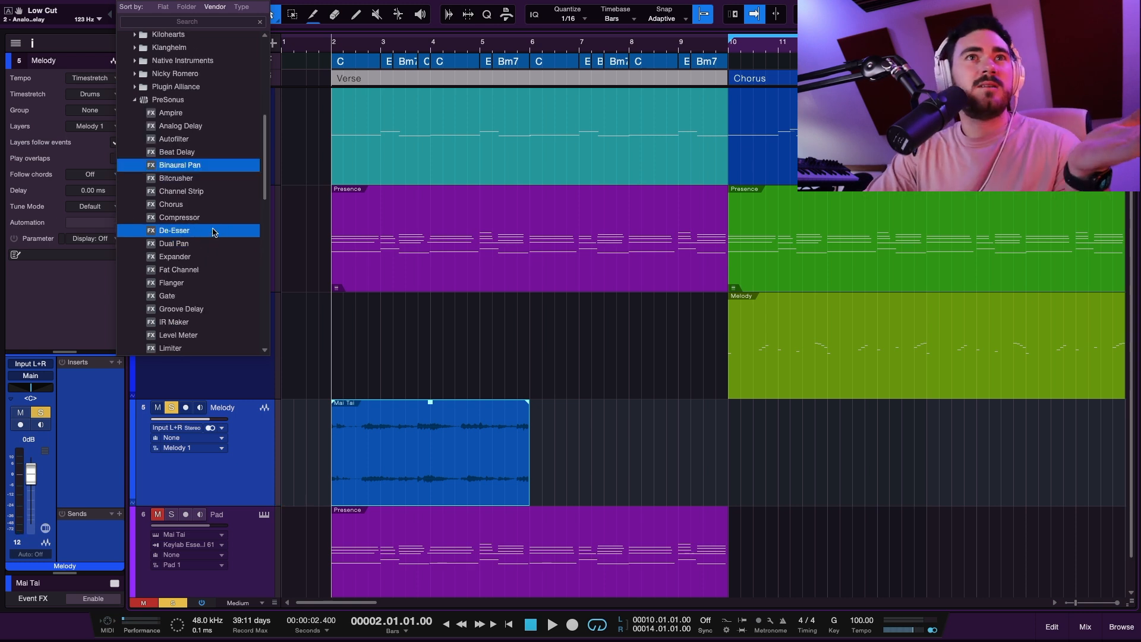
scroll(208, 274, down, 2)
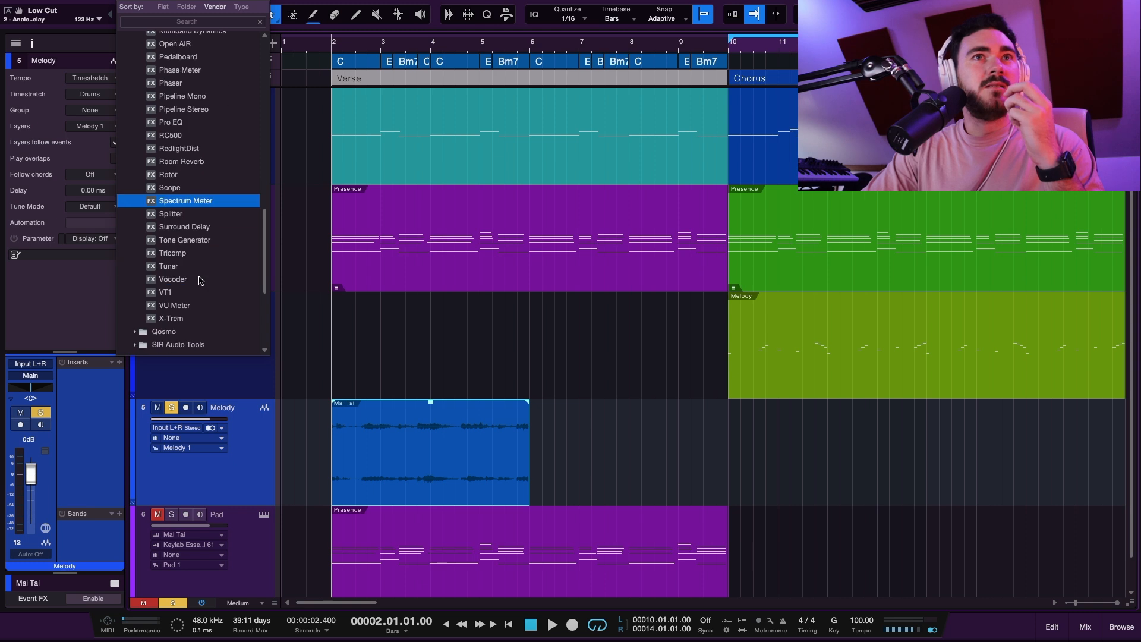
scroll(202, 279, up, 5)
click(208, 161)
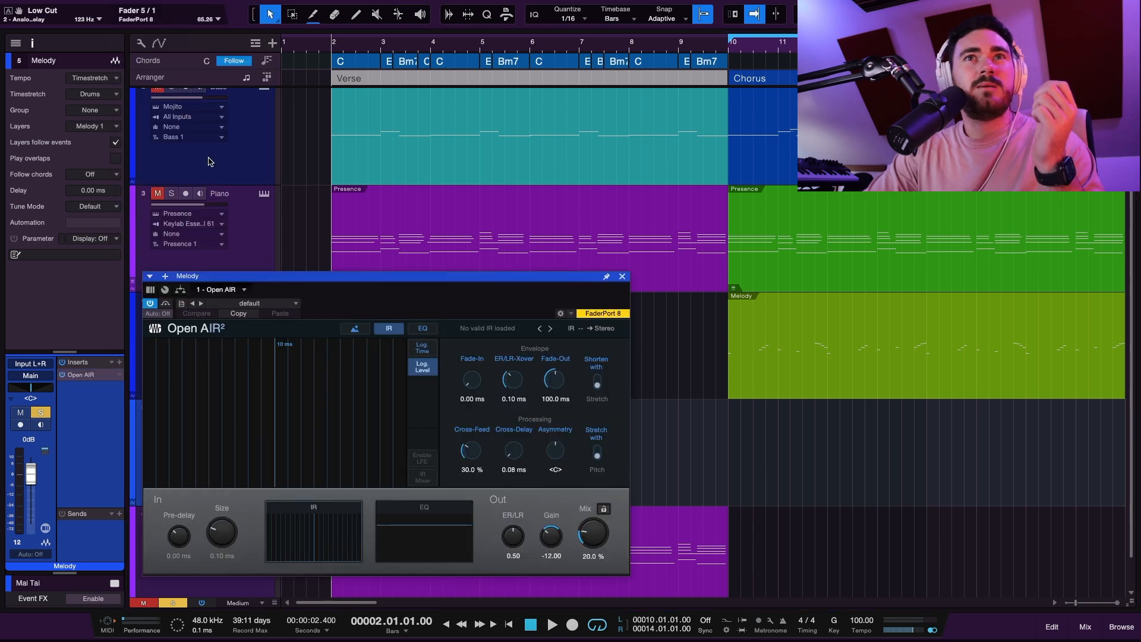
Step: Load the Cannon Gate hall preset in Open AIR and play the Melody audio clip from bar 2
click(248, 304)
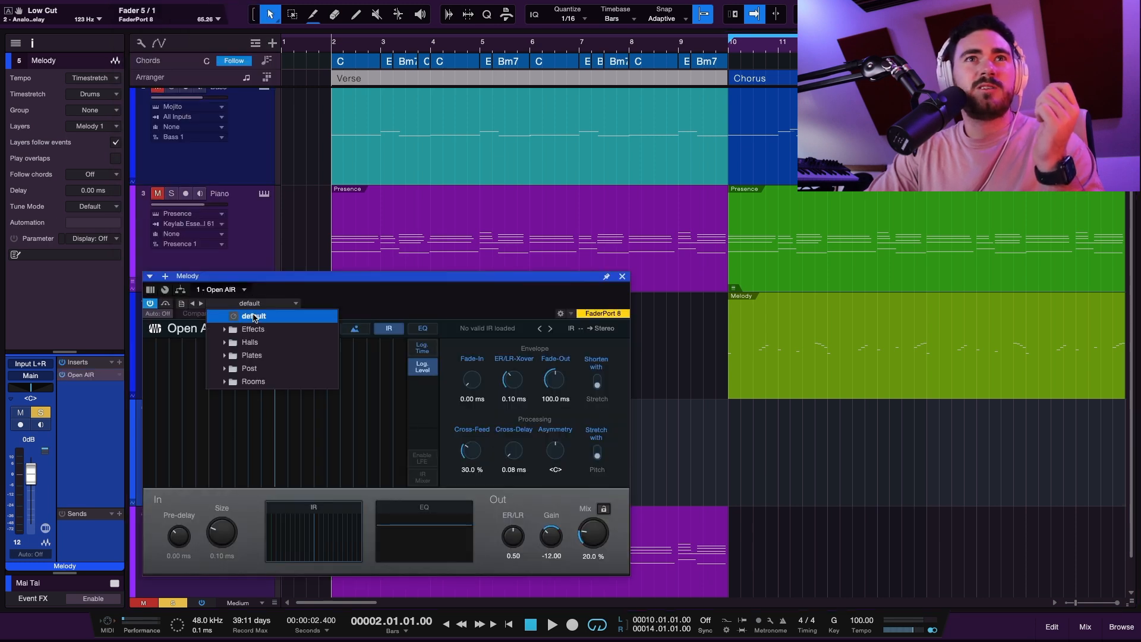
click(265, 343)
click(264, 356)
scroll(305, 411, down, 2)
scroll(305, 411, down, 1)
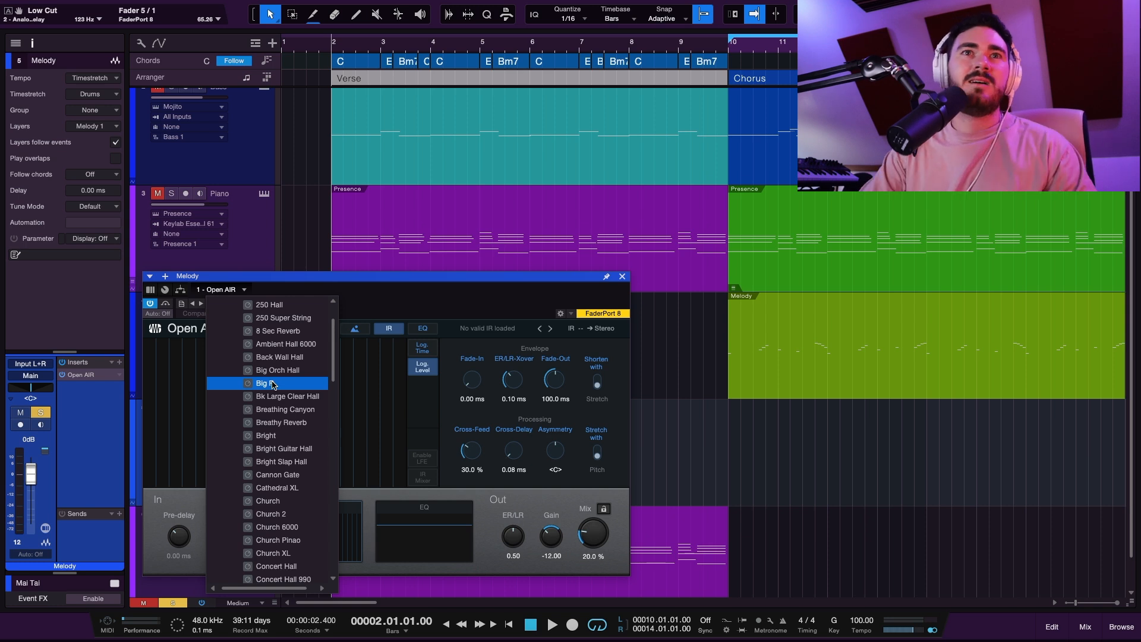
click(283, 475)
key(space)
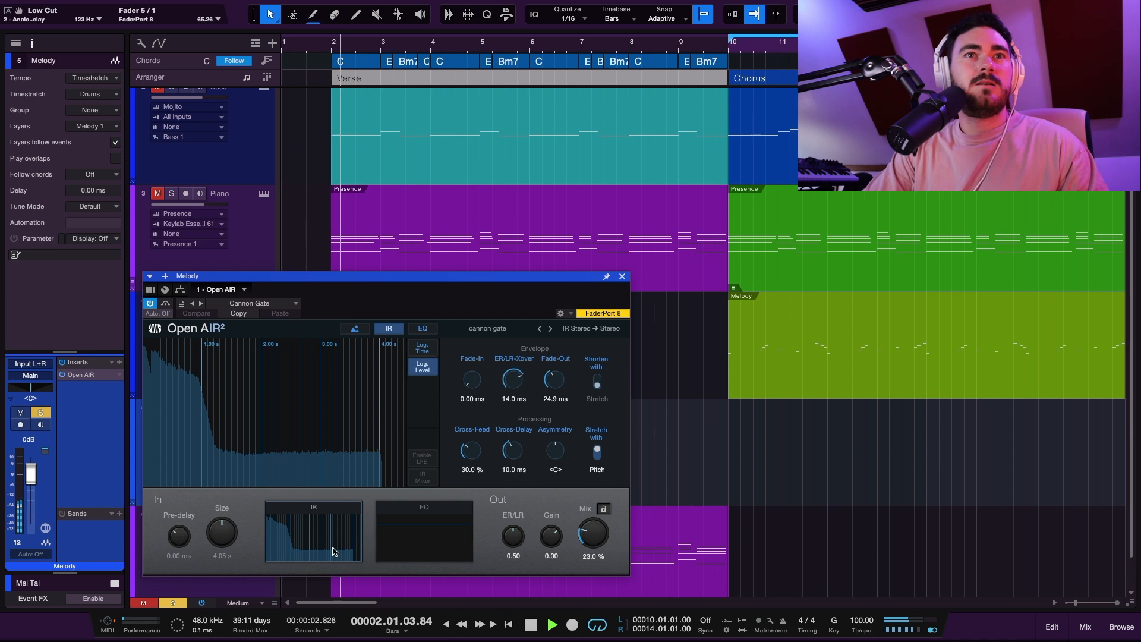
Step: Set Open AIR's mix to 100% and its size to 4.62 s, and close the effect window
drag(591, 538, 635, 272)
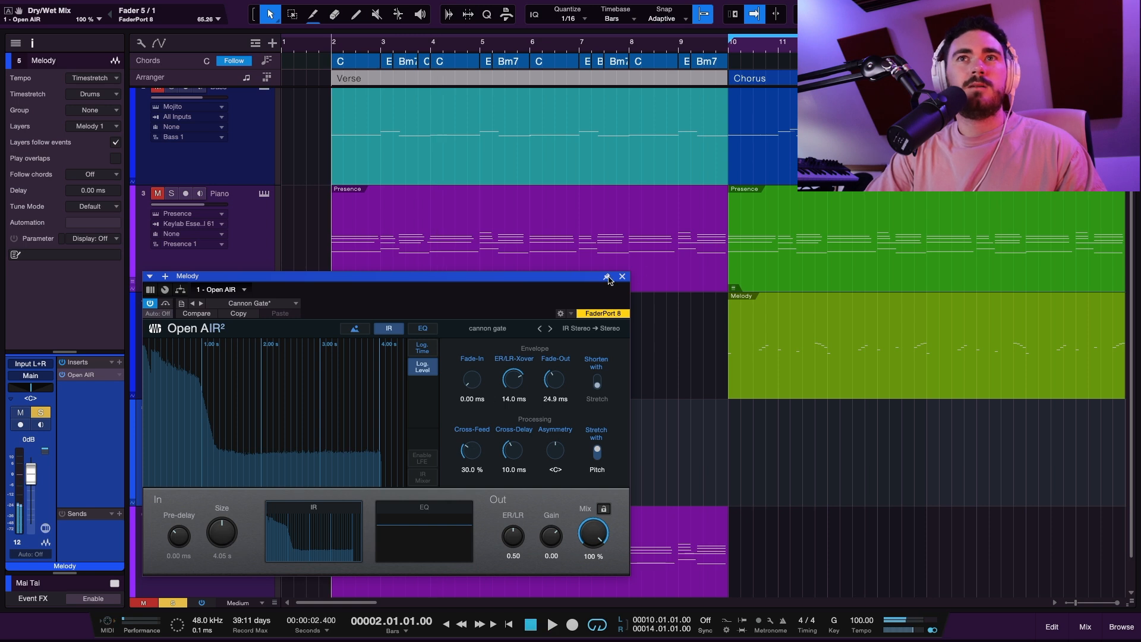
drag(224, 544, 355, 480)
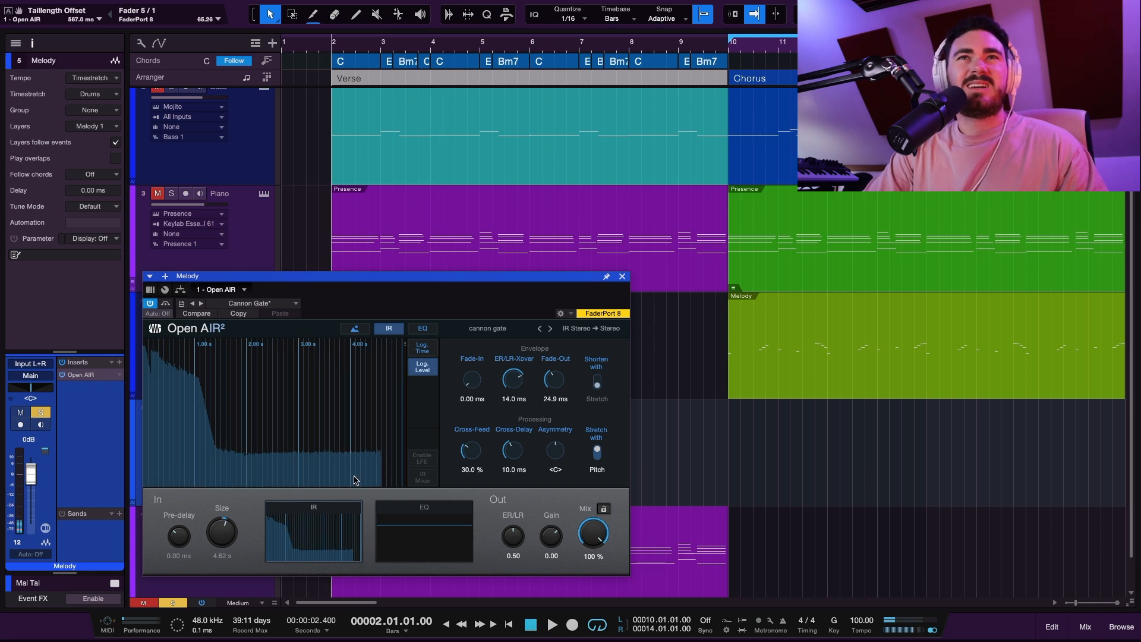
click(622, 276)
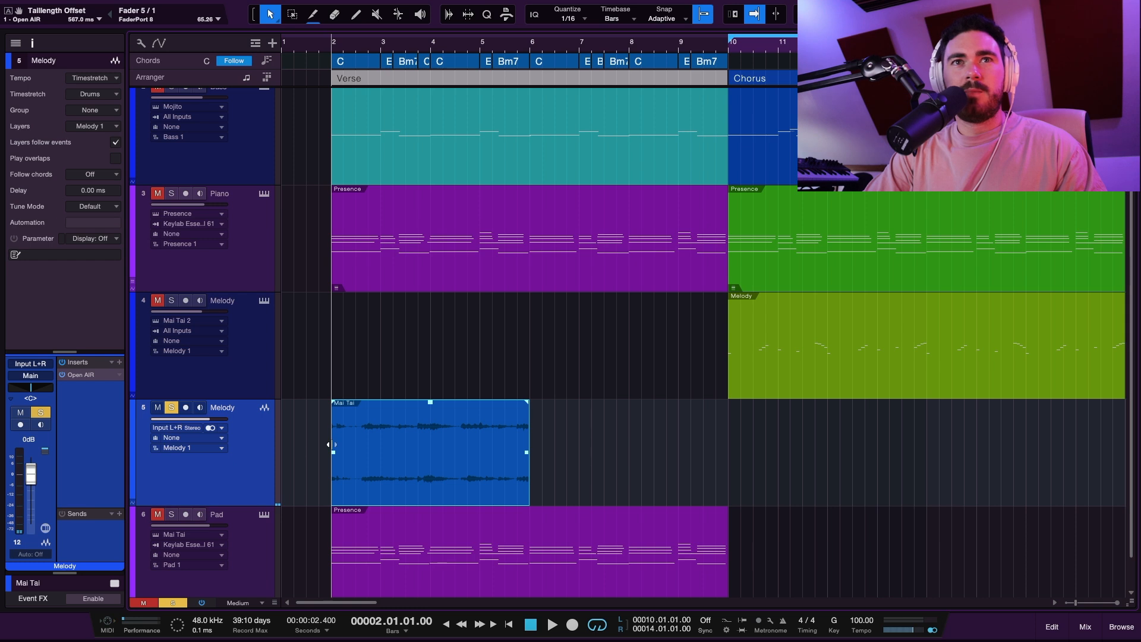
scroll(330, 445, up, 3)
right_click(471, 443)
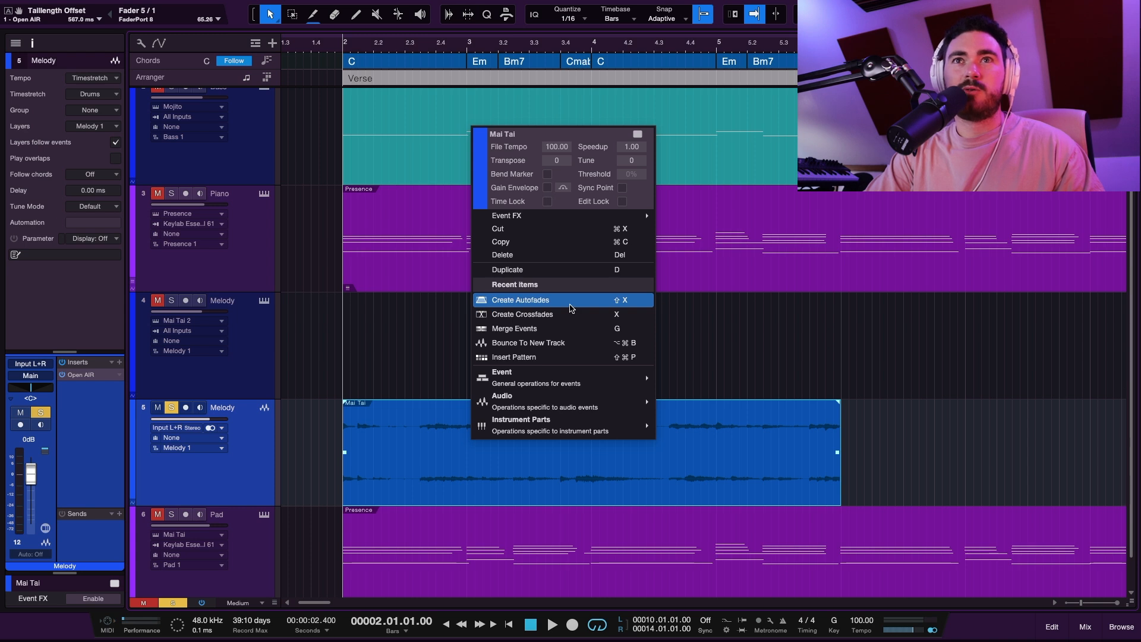
click(874, 447)
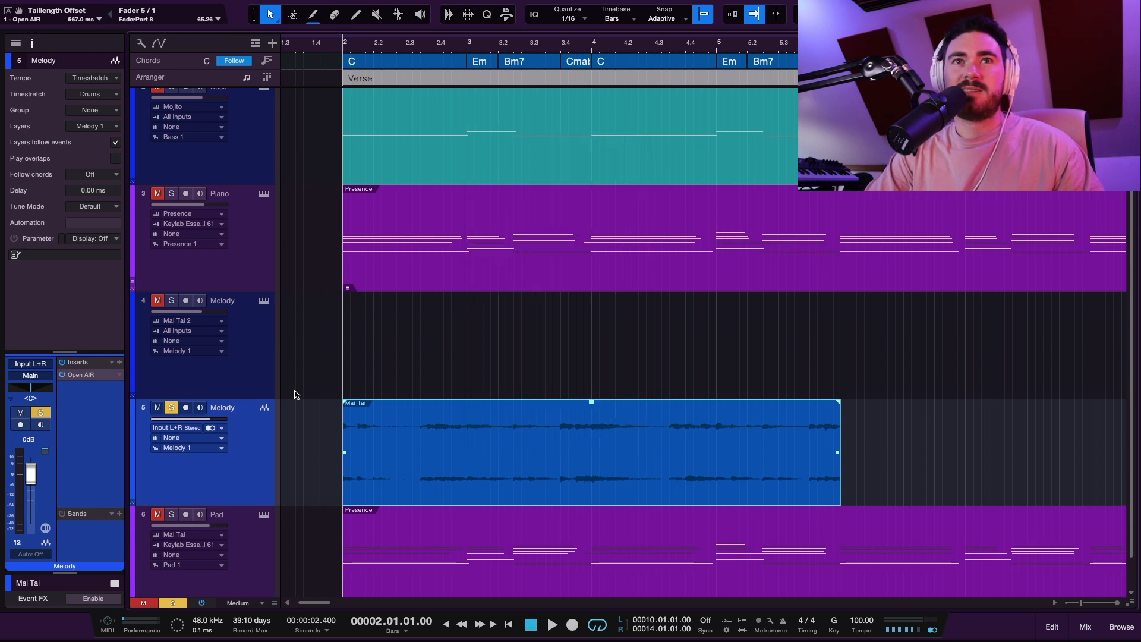
Step: Transform the Melody audio track to rendered audio with Preserve Realtime State and Auto Tail on, and play the rendered clip from bar 2
click(329, 43)
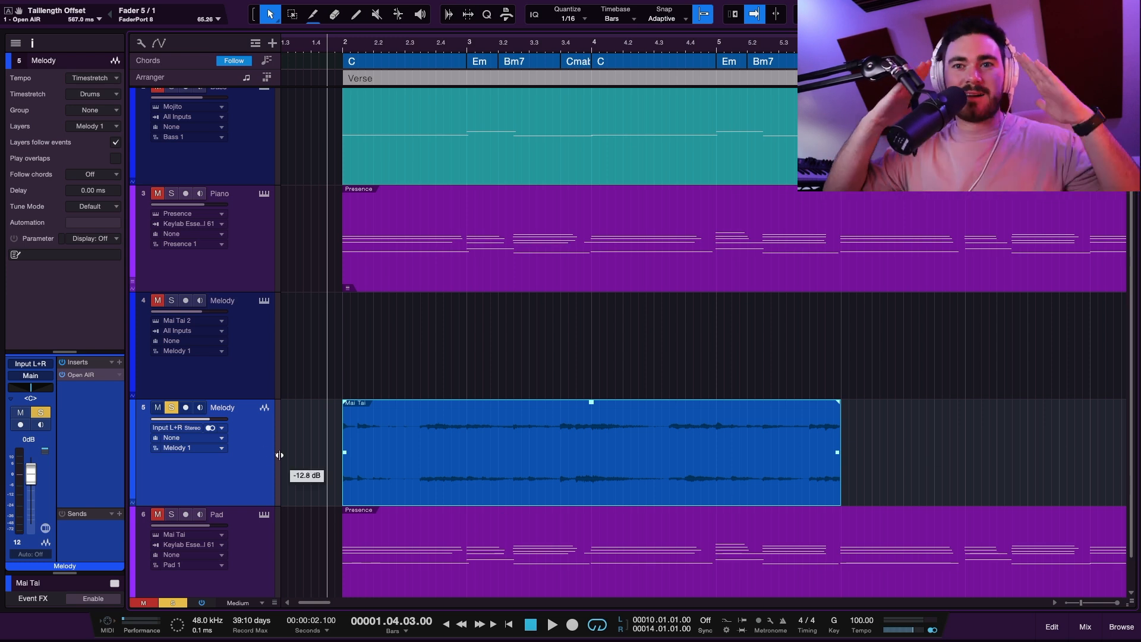
right_click(241, 467)
click(366, 326)
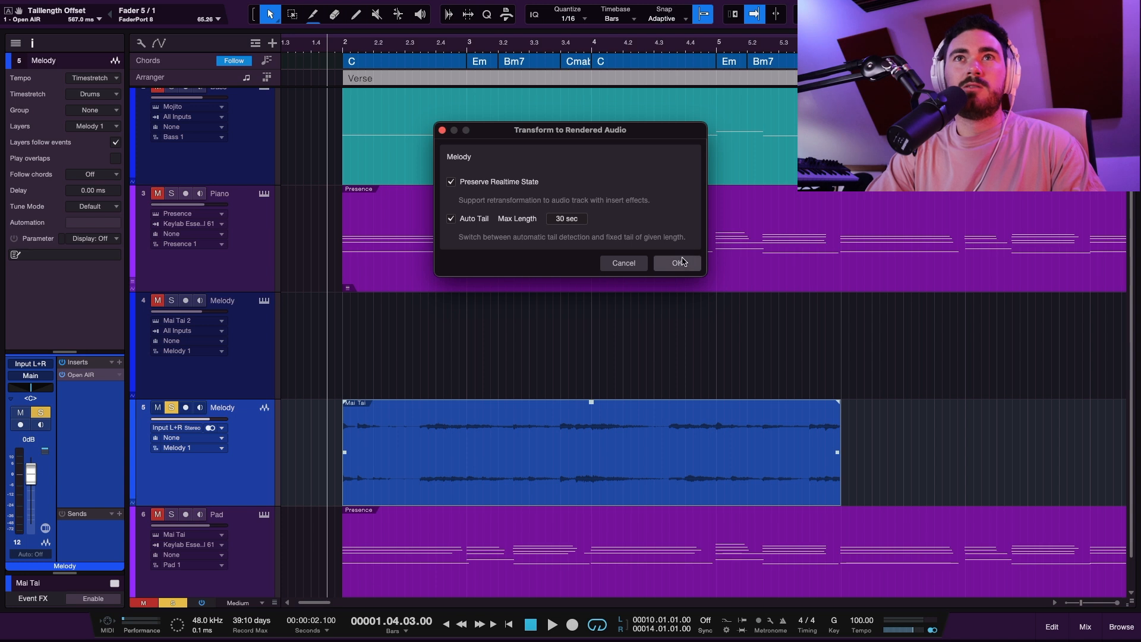
click(699, 263)
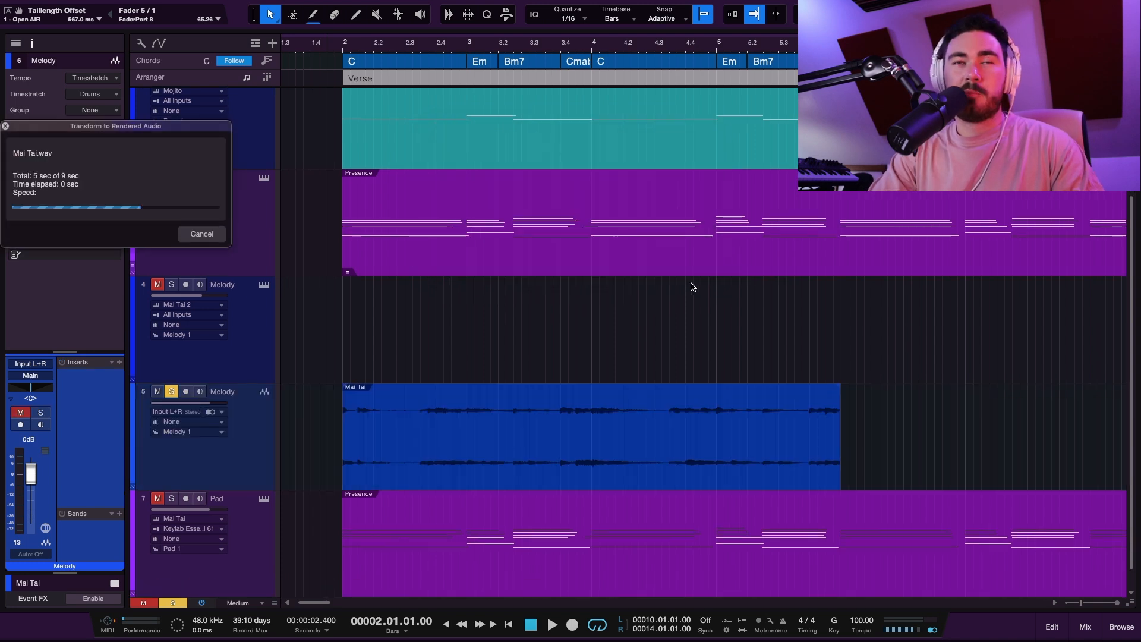
scroll(693, 283, up, 2)
click(354, 34)
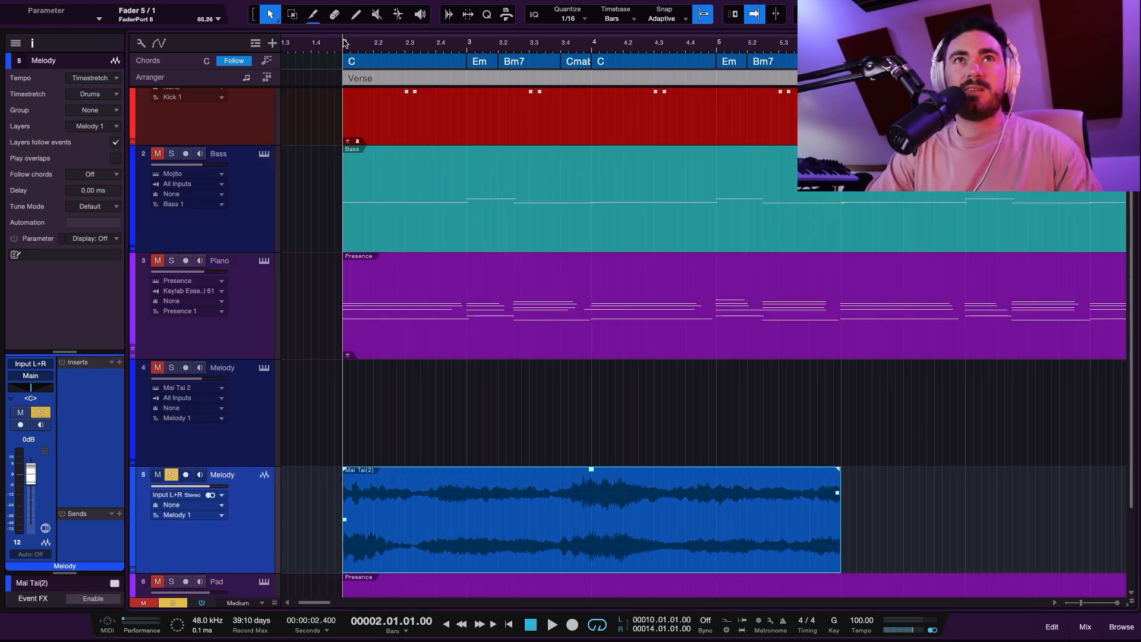
key(space)
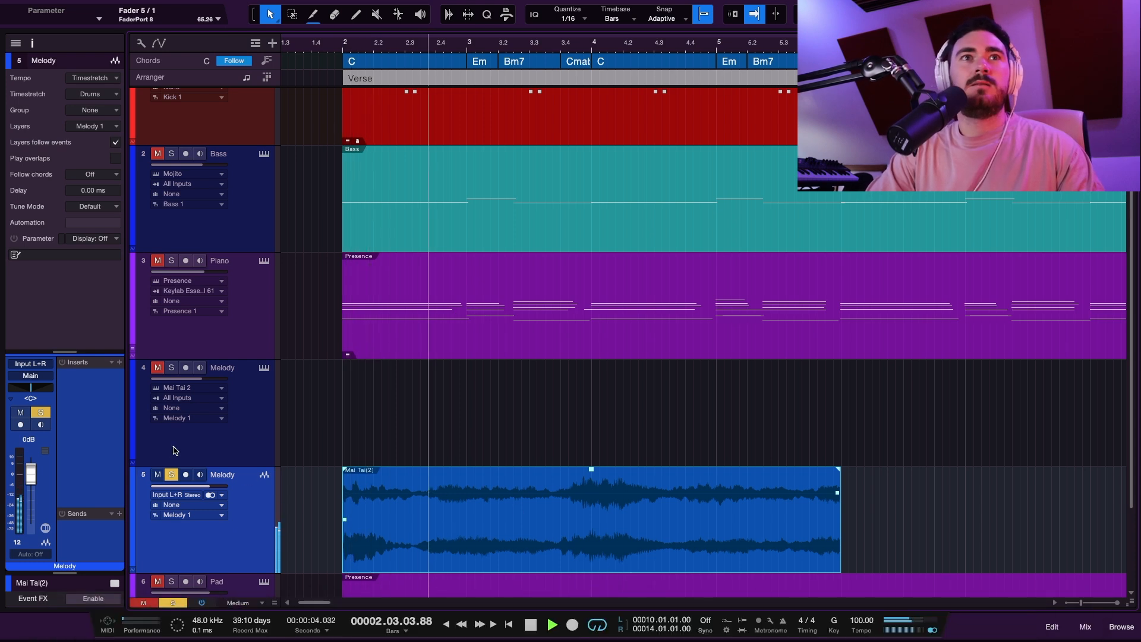
key(space)
Step: Insert Pro EQ on the Melody audio track with its low cut at 320 Hz and high cut at 3.81 kHz
click(120, 363)
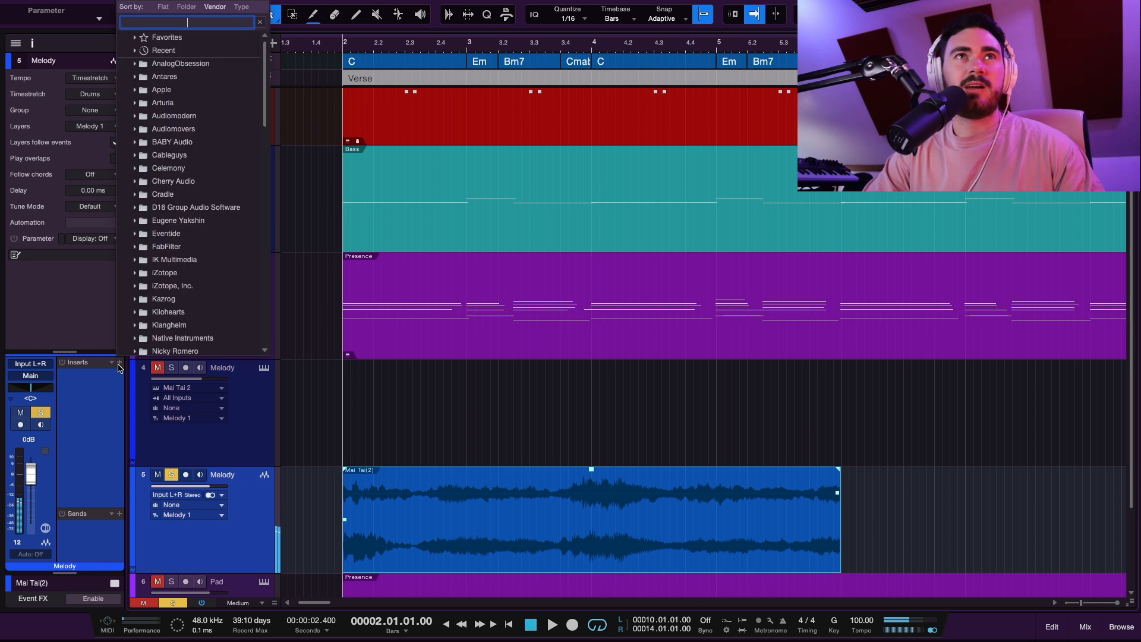
text(pro)
key(Return)
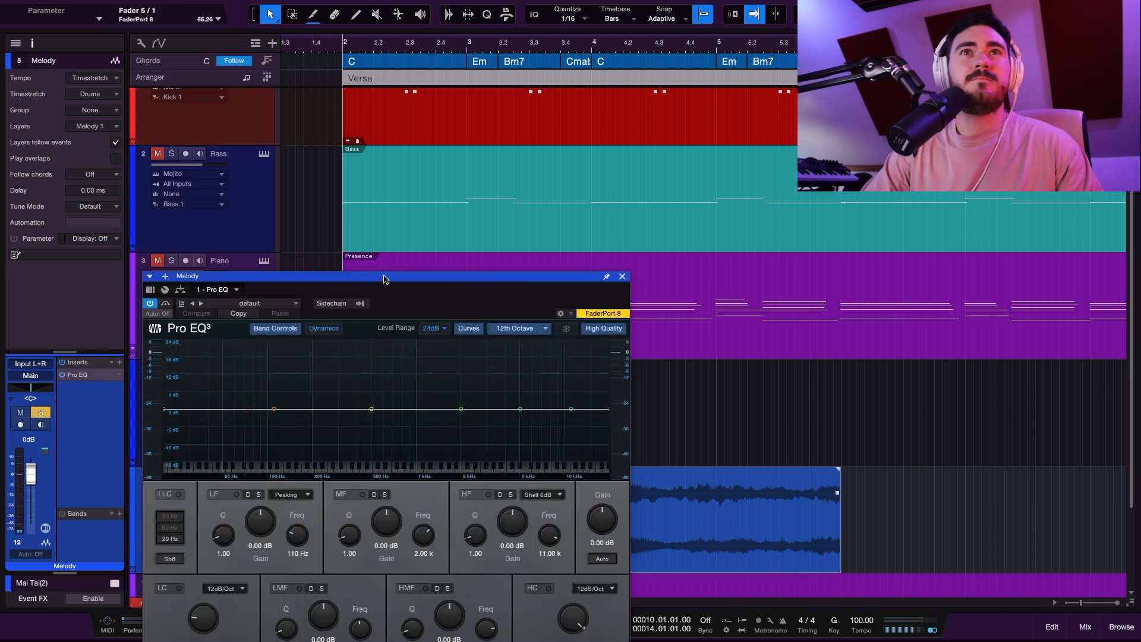
drag(383, 279, 343, 139)
key(space)
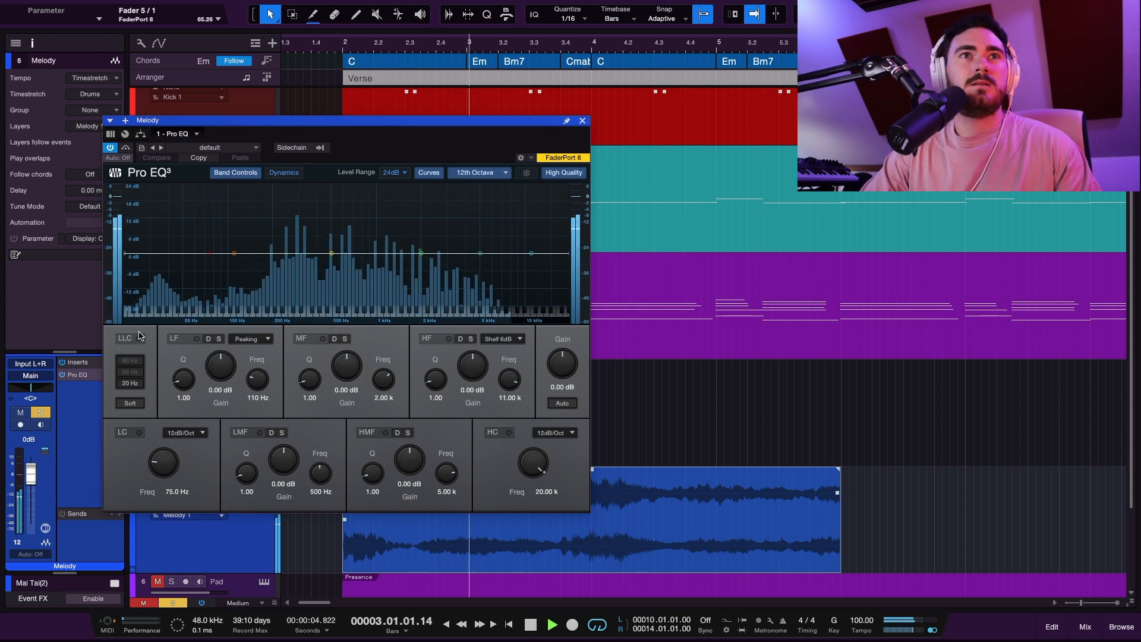
click(139, 432)
drag(164, 470, 168, 458)
mouse_move(535, 461)
mouse_down()
mouse_move(535, 477)
mouse_move(542, 467)
mouse_up()
click(509, 433)
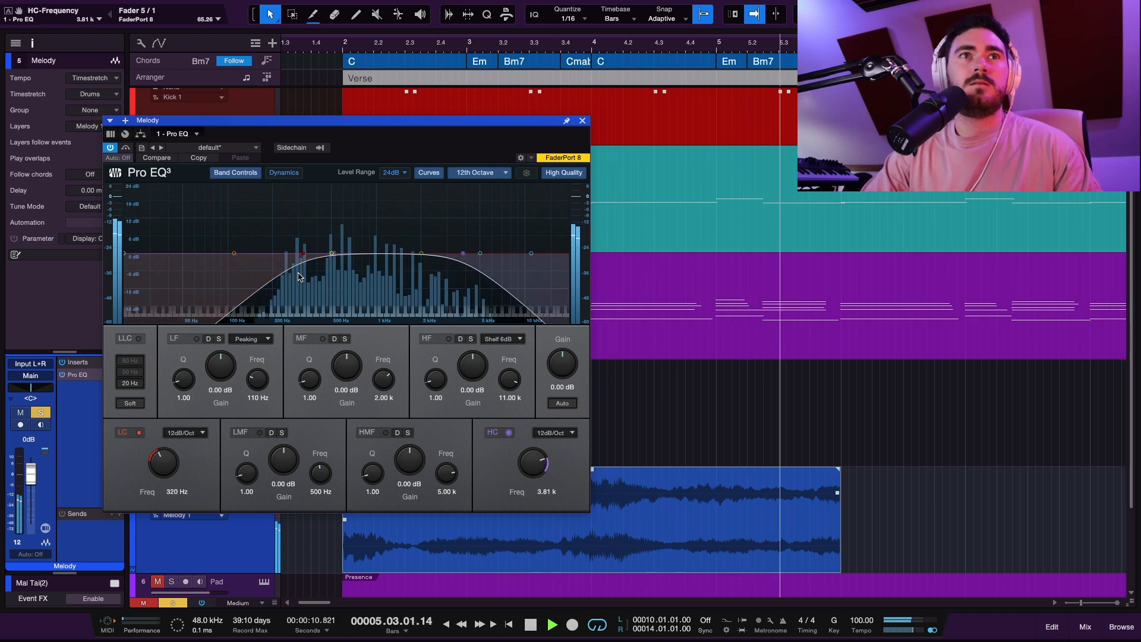
click(583, 120)
key(space)
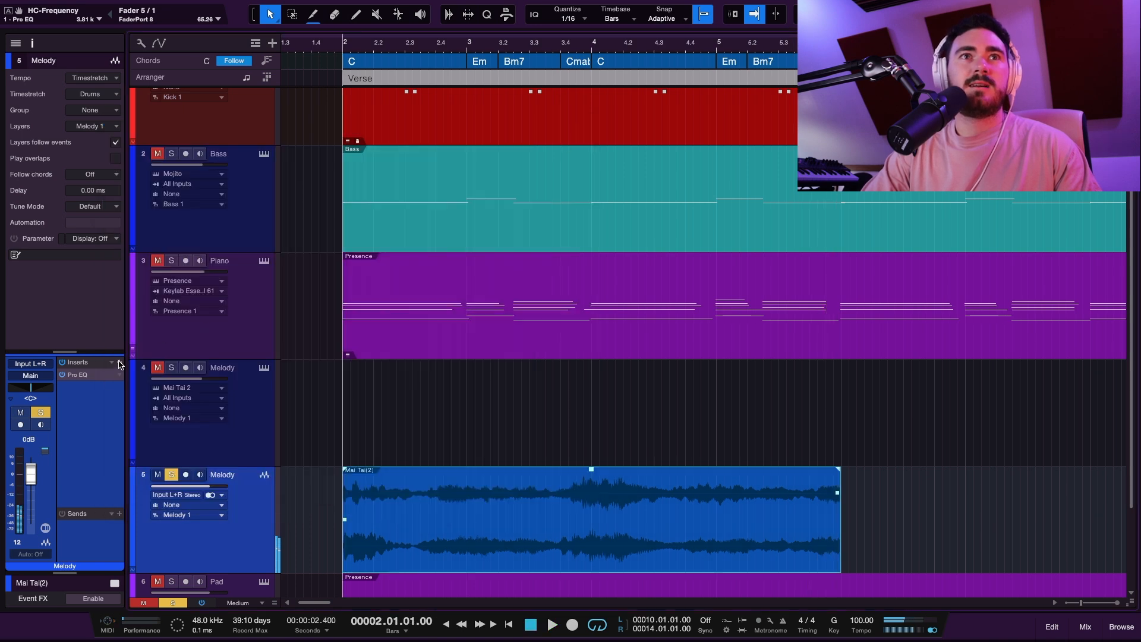
Step: Insert Analog Delay on the Melody audio track with time 1/8, feedback 38.5% and dry/wet 58%
click(119, 361)
text(analog)
key(Return)
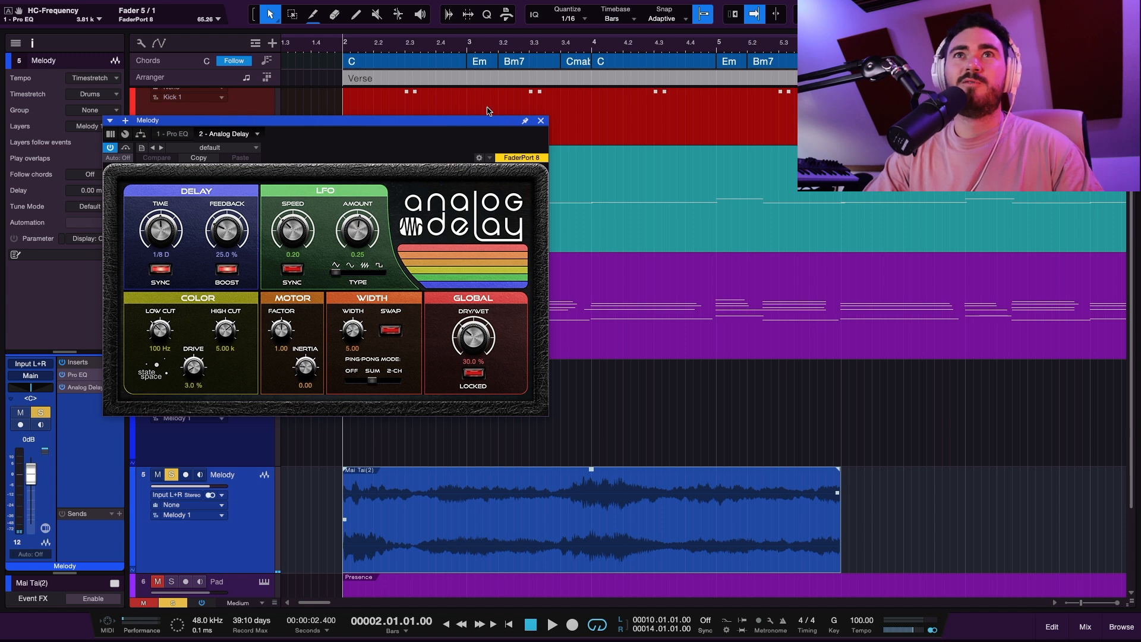
drag(466, 121, 469, 164)
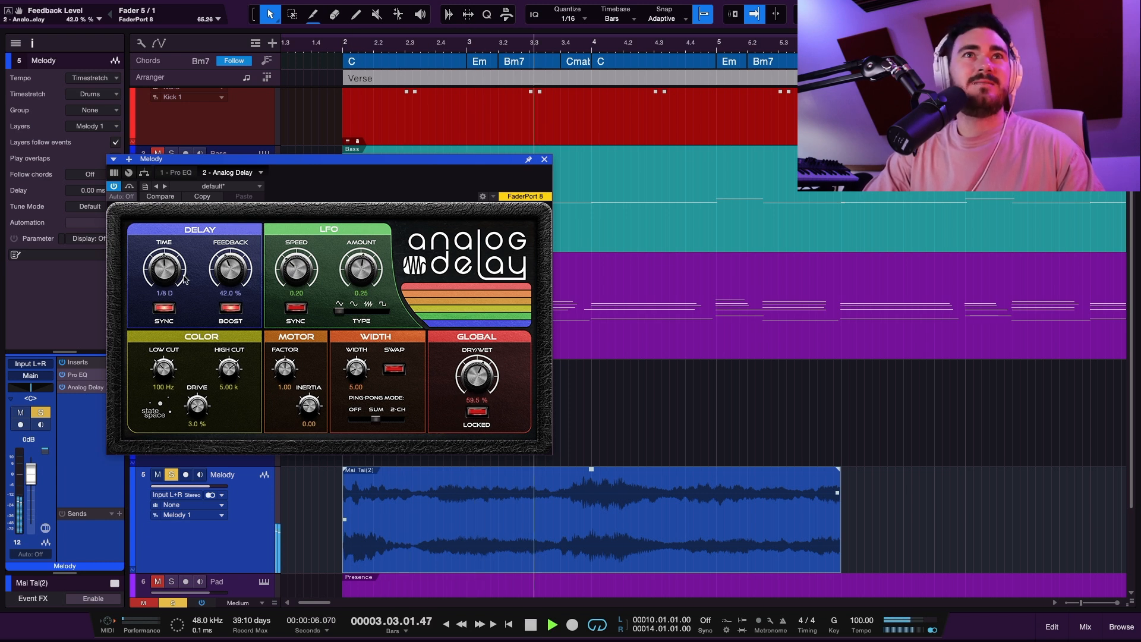
drag(230, 270, 230, 265)
drag(477, 375, 477, 377)
drag(230, 271, 230, 273)
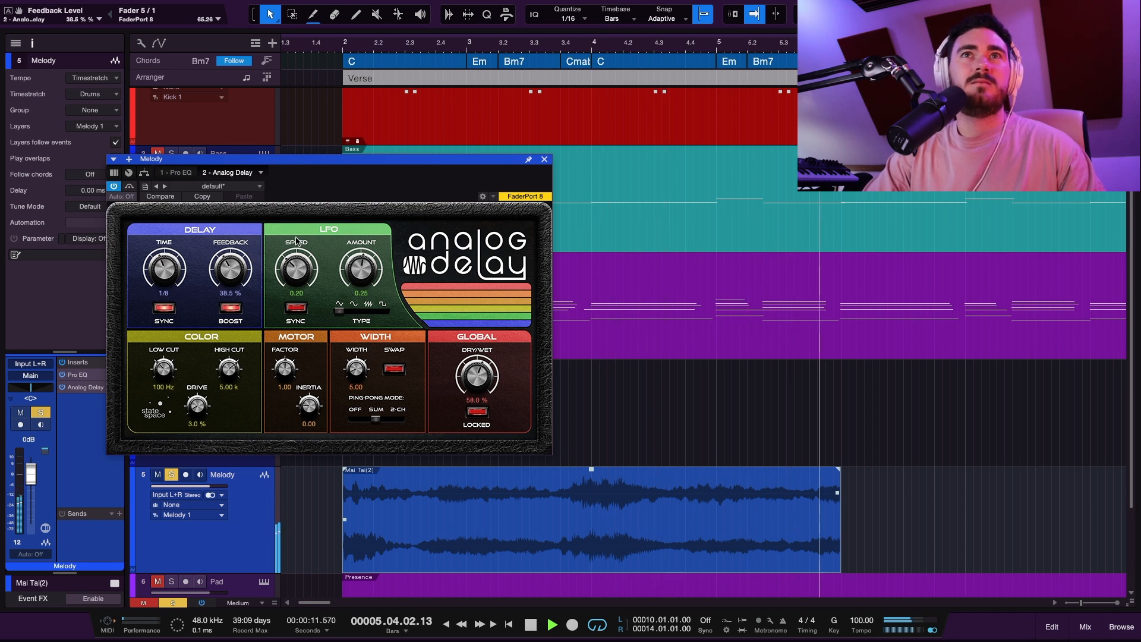
click(545, 160)
Step: Insert Room Reverb on the Melody audio track with a 4.50 s length and a global mix of 100%
click(119, 362)
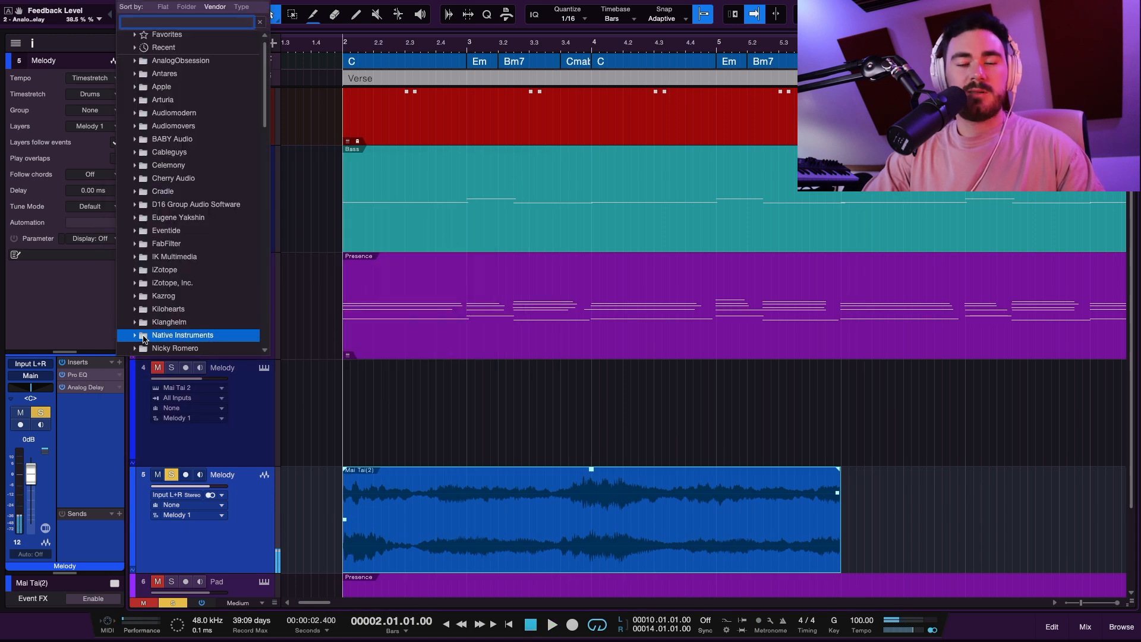
text(reverb)
double_click(152, 63)
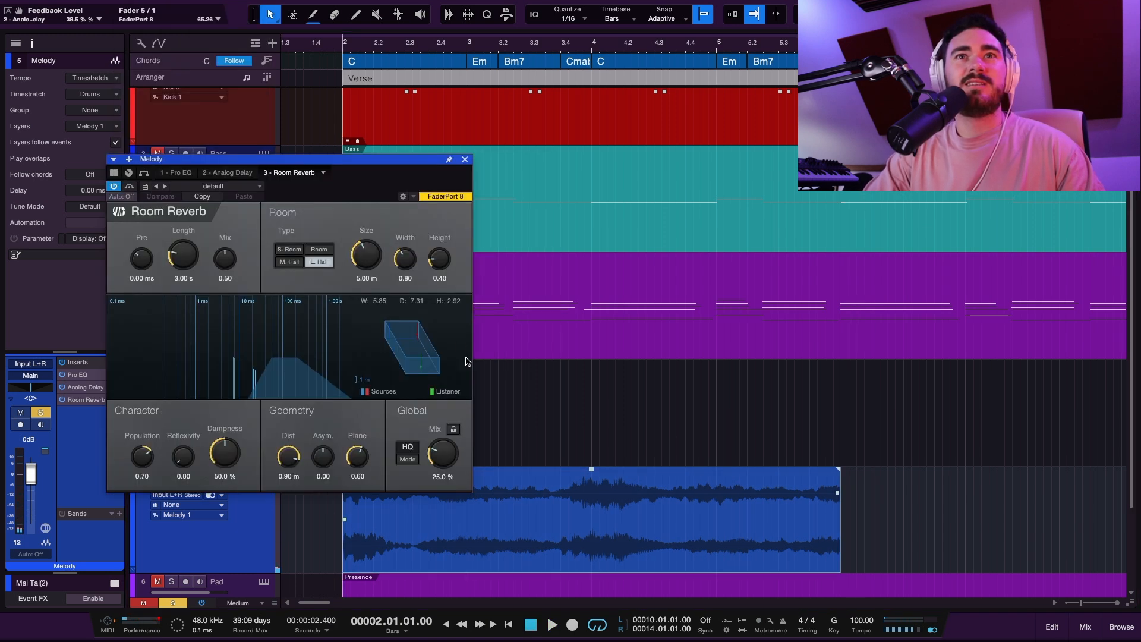
drag(187, 271, 188, 264)
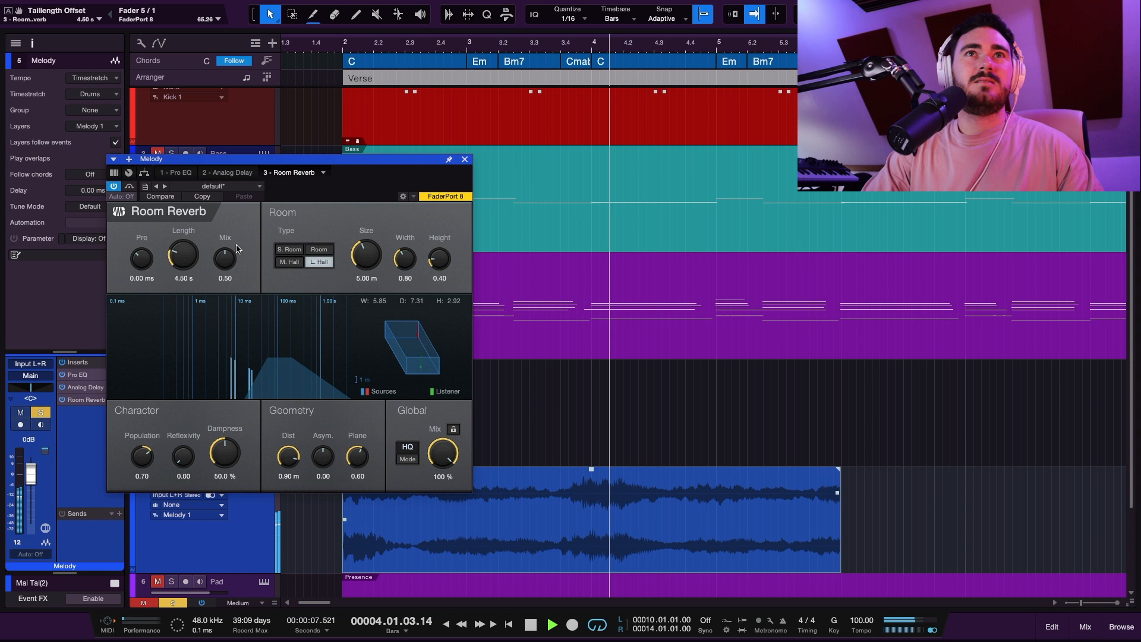
click(465, 160)
Step: Try time-stretching the Melody audio clip to half its length, ending at bar 4, and undo the change
drag(963, 562, 590, 533)
click(860, 551)
key(space)
key(space)
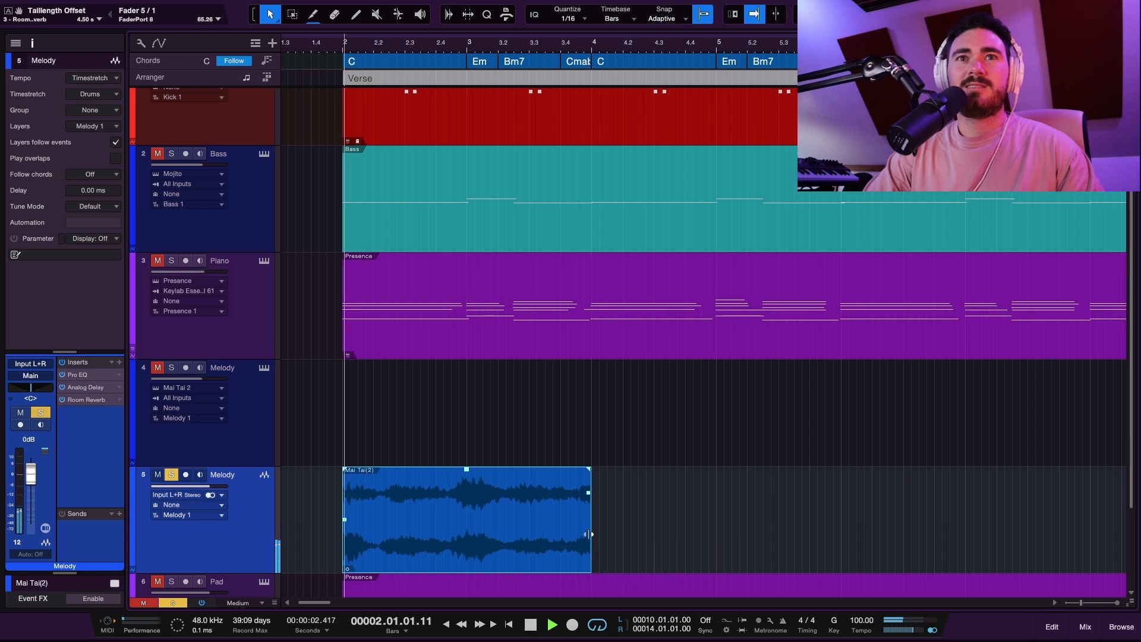
key(space)
key(super+z)
right_click(630, 542)
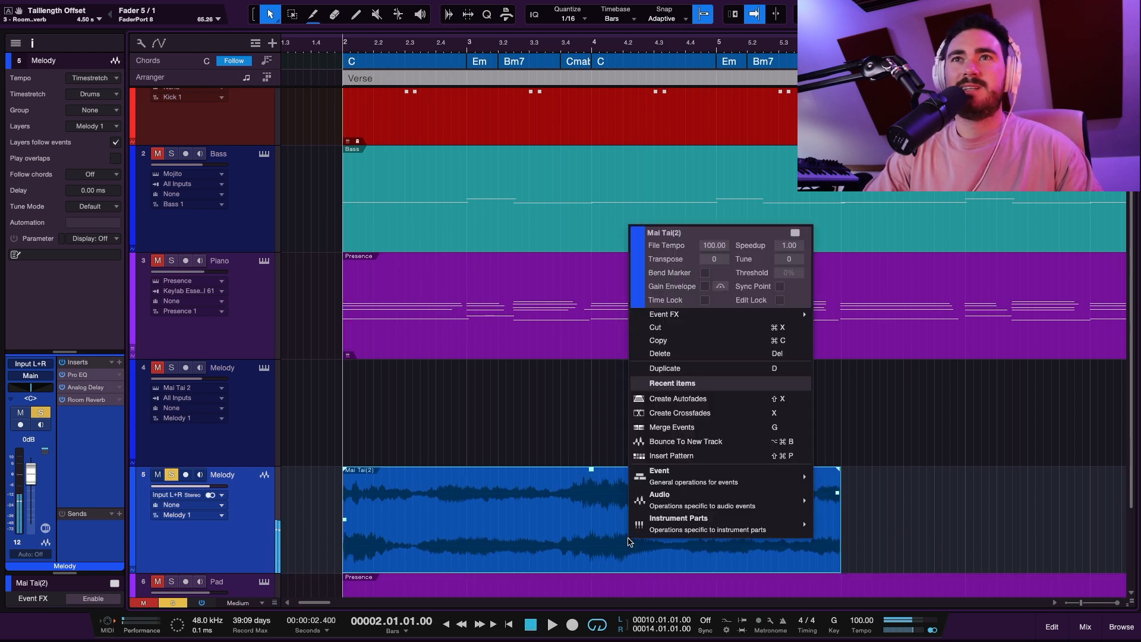
click(913, 523)
Step: Insert Autofilter on the Melody audio track with resonance at 0.1% and cutoff at 471 Hz
click(119, 364)
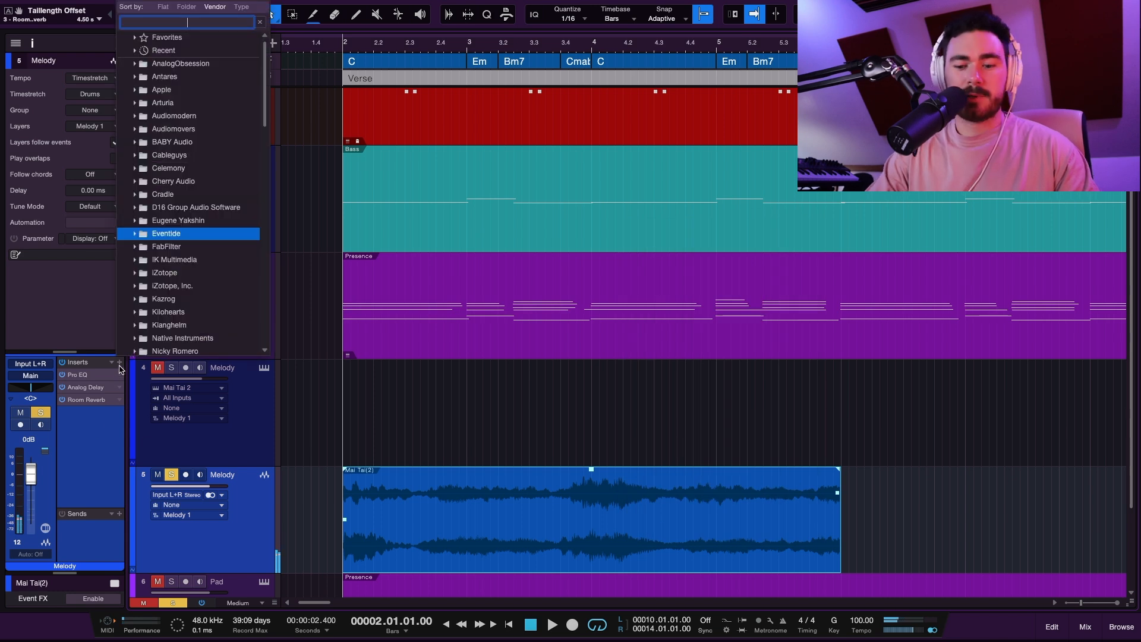
text(auto)
key(Return)
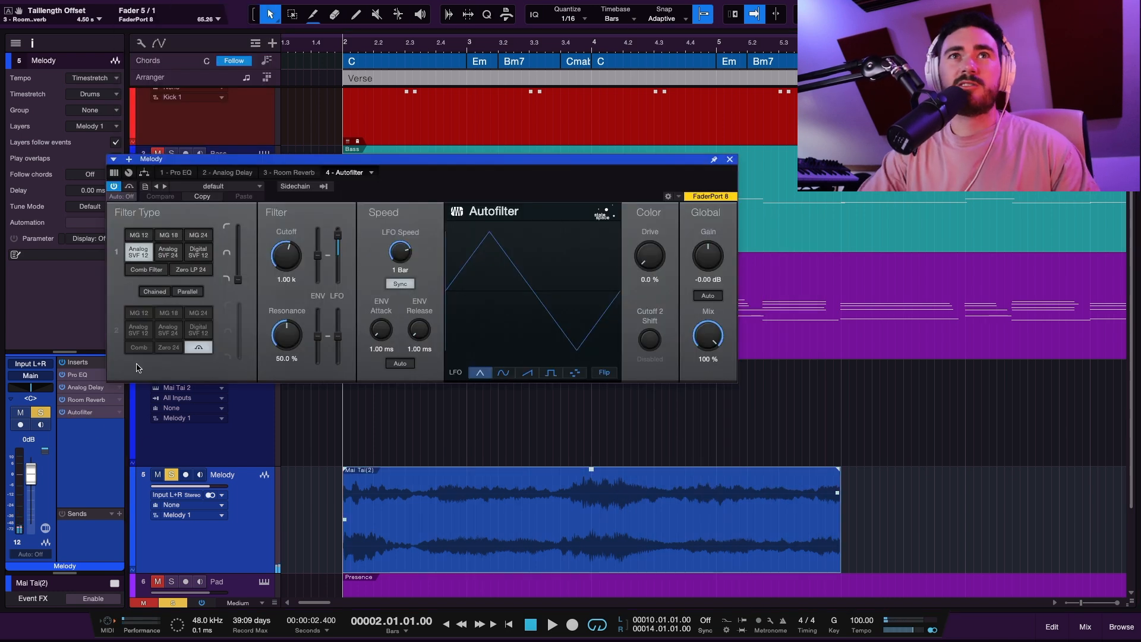
drag(293, 339, 292, 386)
key(space)
drag(287, 252, 290, 269)
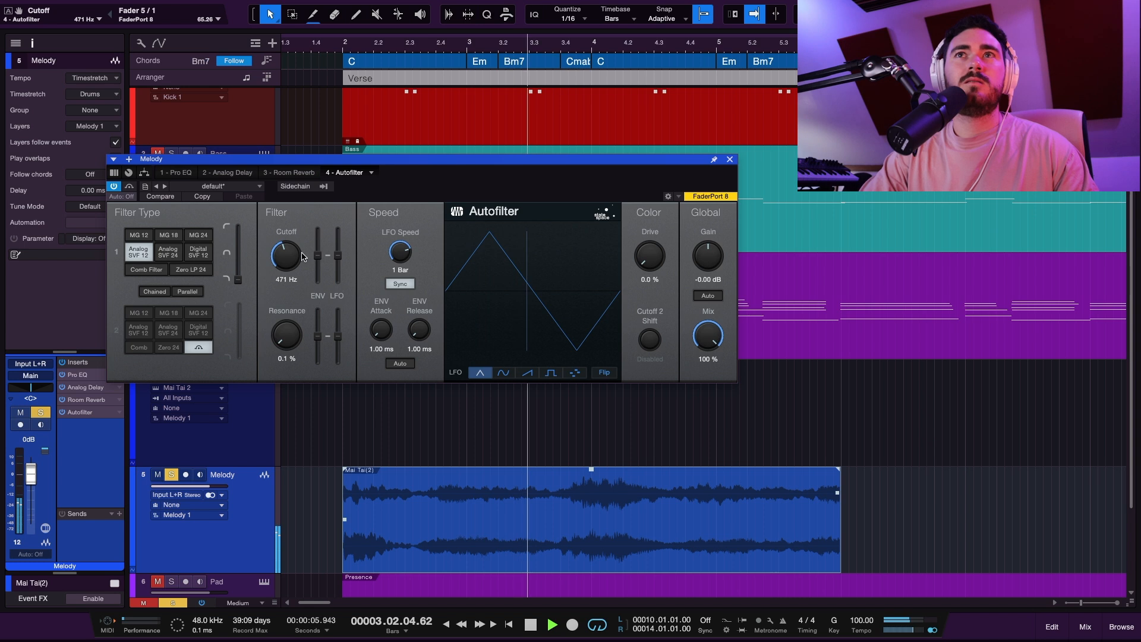
click(730, 159)
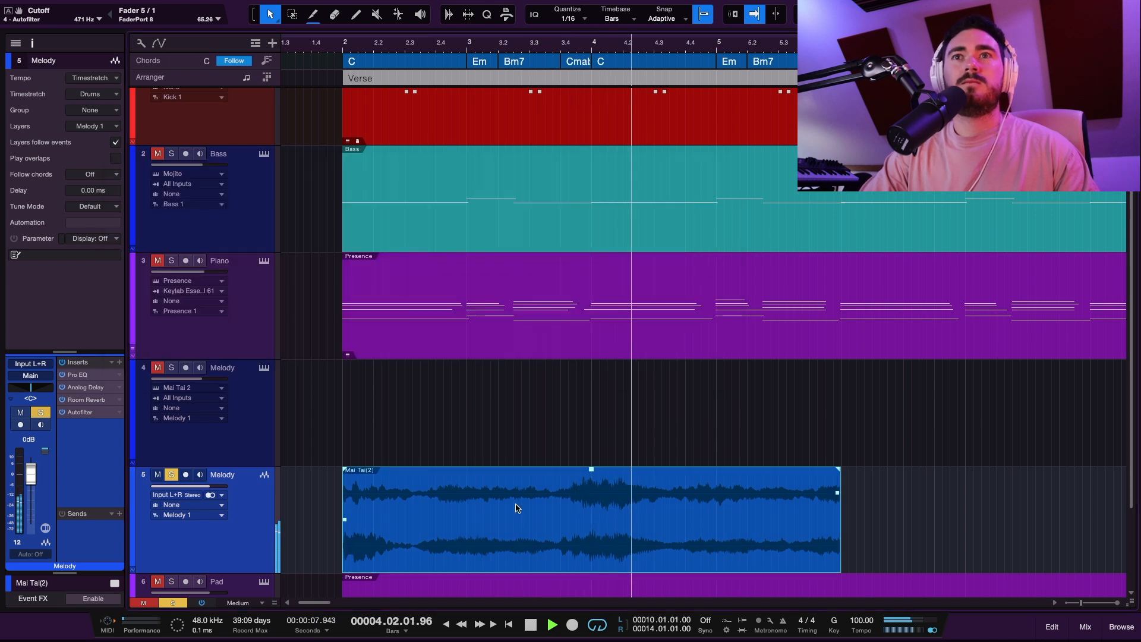
Step: Unsolo the Melody audio track, duplicate its clip at bar 6 to fill the Verse, and listen in the full mix
scroll(516, 499, down, 2)
scroll(517, 501, down, 3)
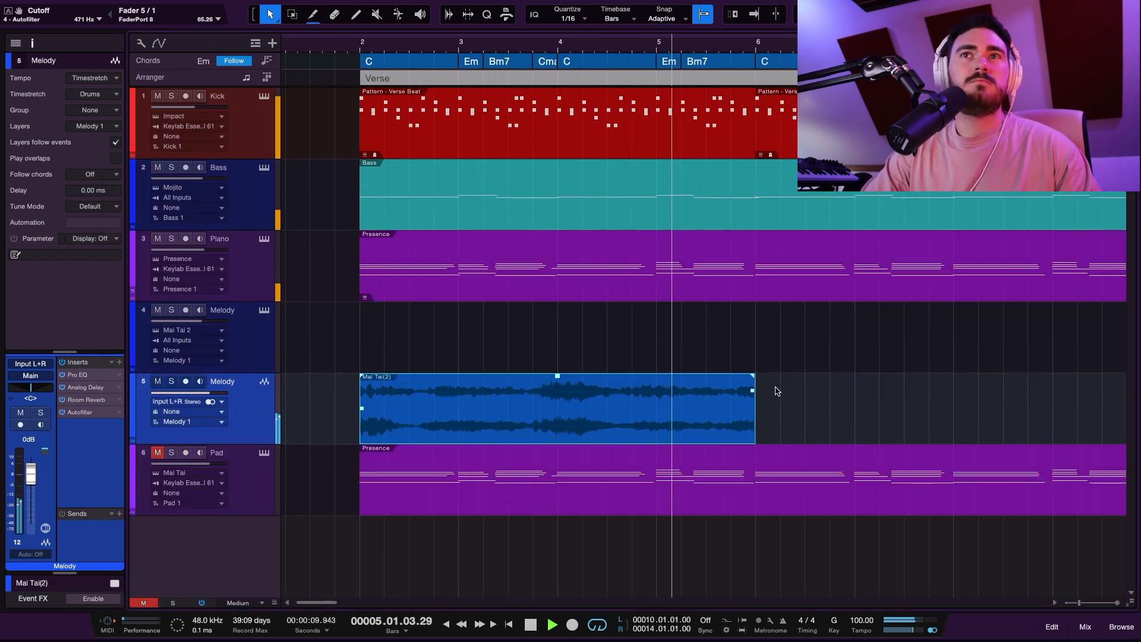
scroll(642, 410, down, 2)
key(d)
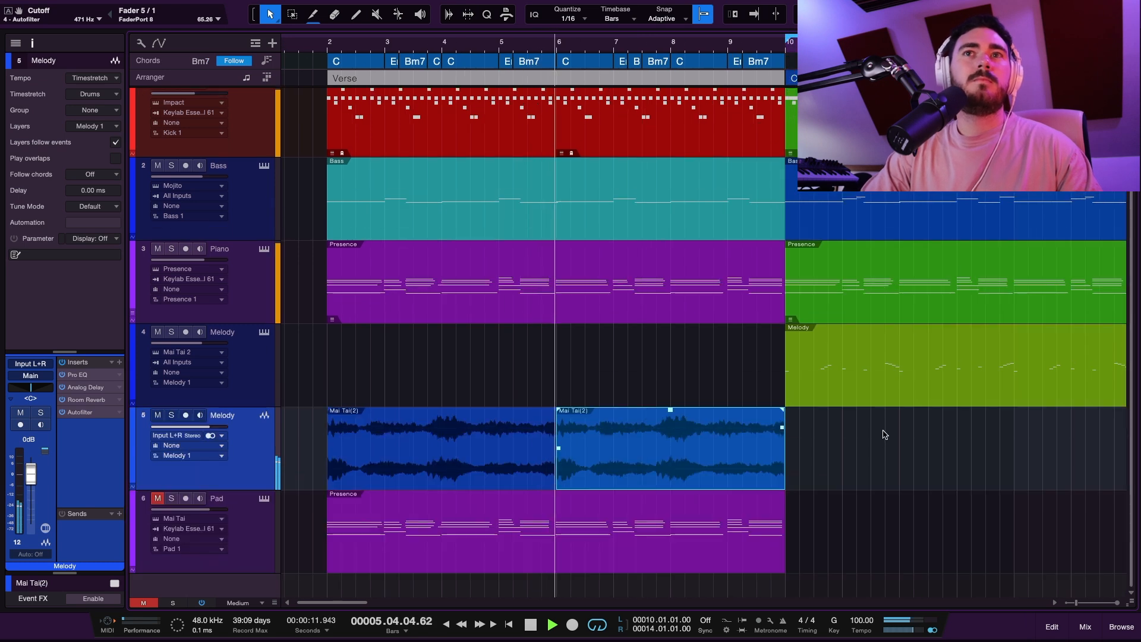
drag(884, 447, 406, 427)
click(888, 498)
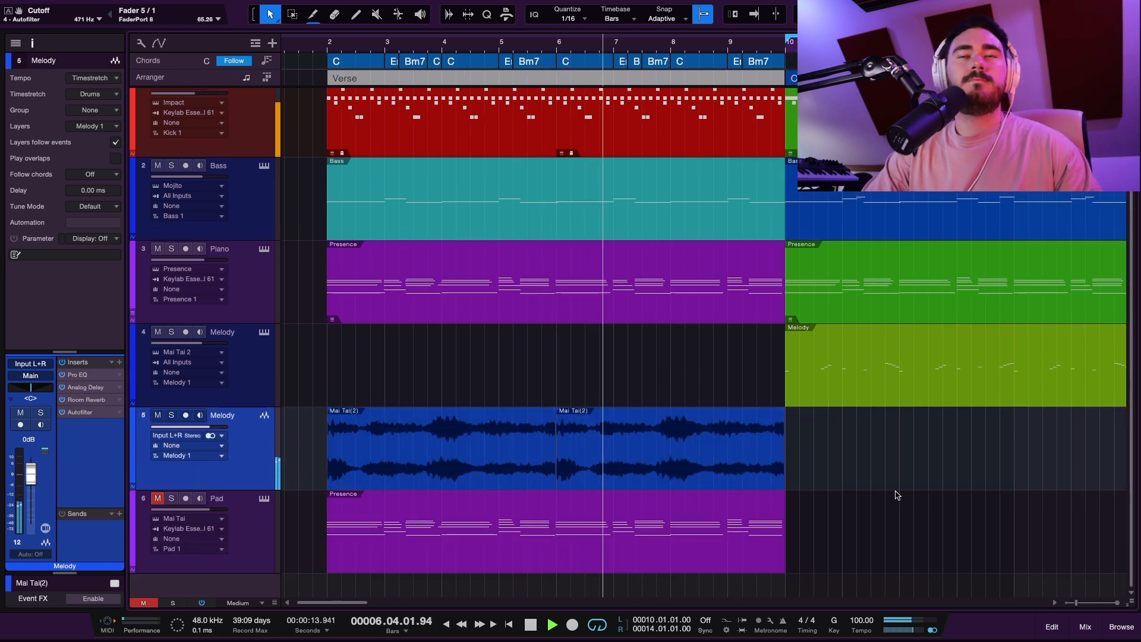
scroll(715, 525, left, 1)
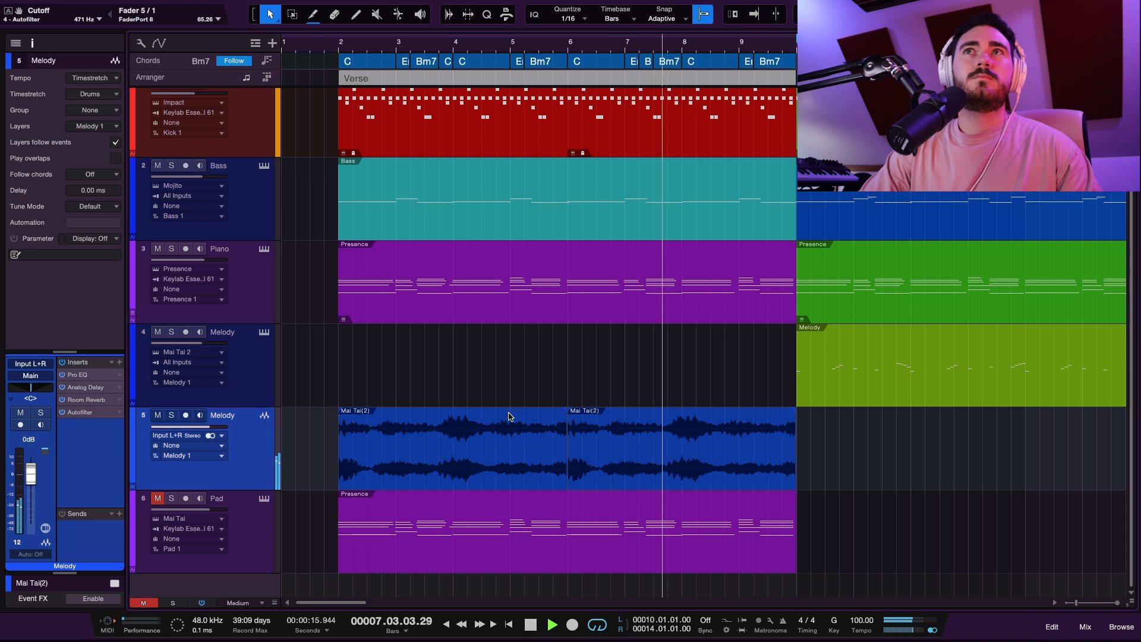
scroll(509, 416, down, 2)
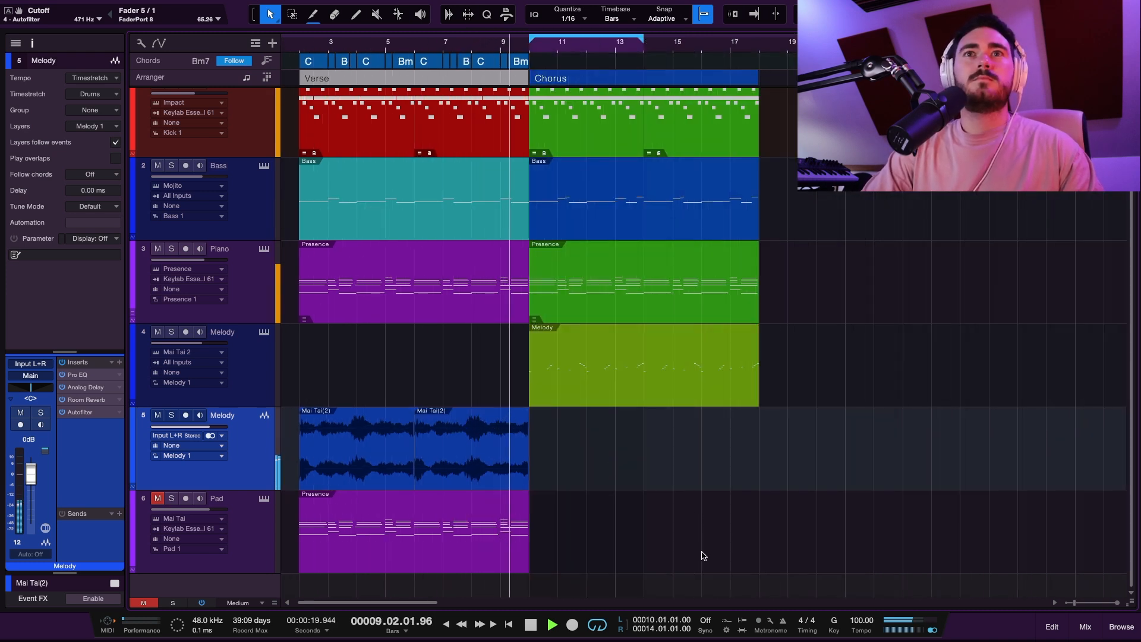
key(space)
Step: Move the whole Verse and Chorus arrangement two bars later so the Verse starts at bar 4
key(ctrl+a)
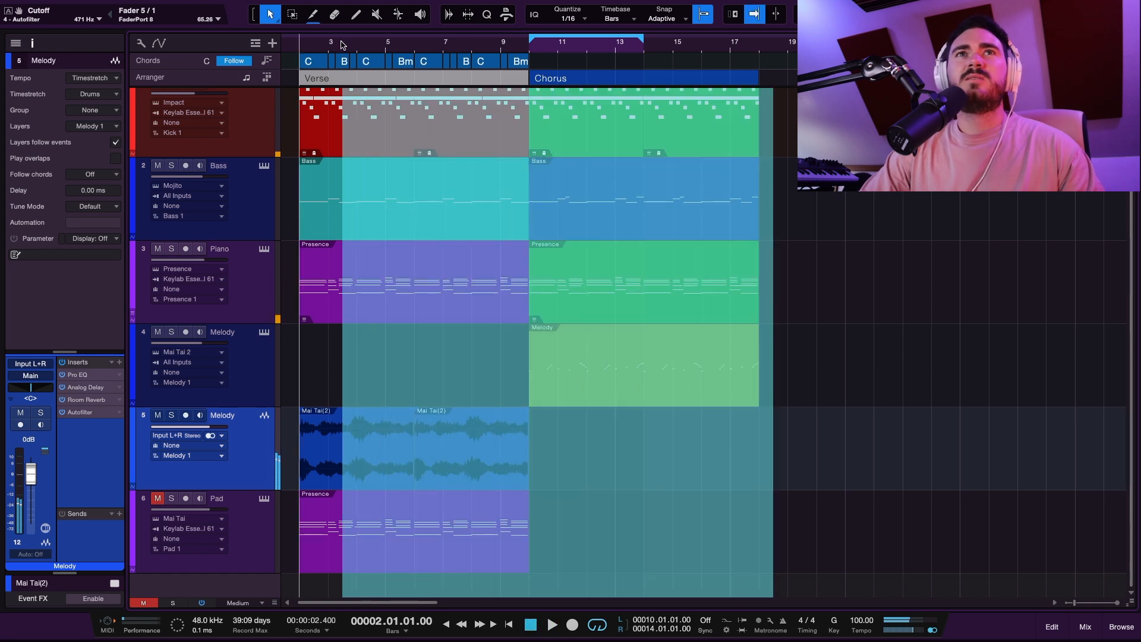
drag(418, 80, 475, 81)
scroll(333, 321, left, 1)
Step: Copy the Melody audio clip ahead of the Verse and cut it down to the two bars from bar 2 to bar 4
click(306, 407)
drag(410, 458, 312, 466)
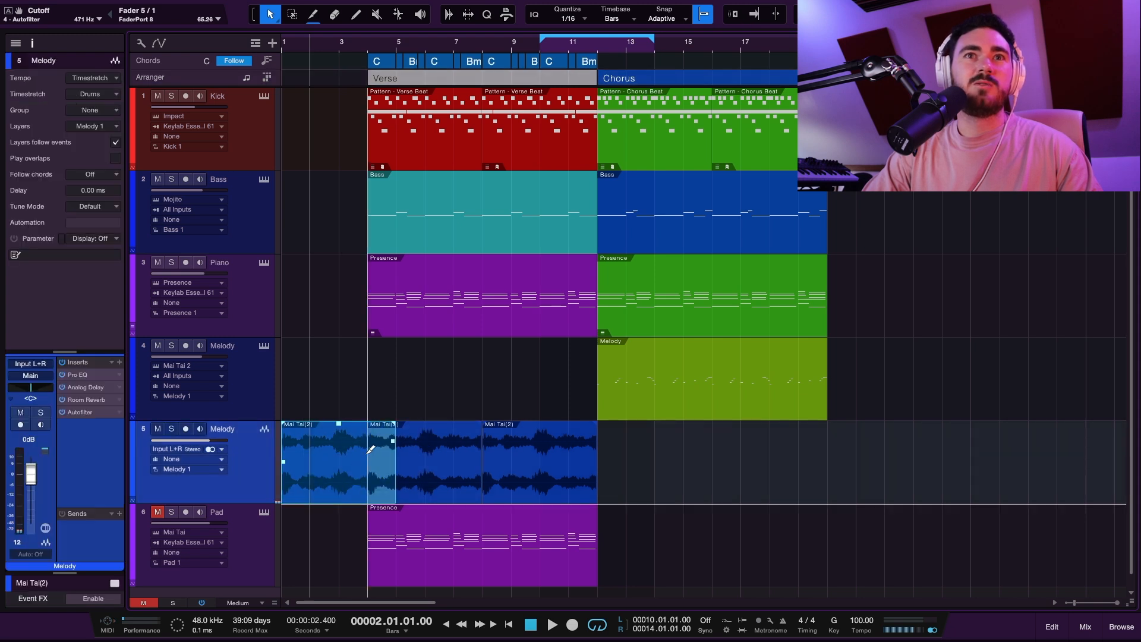
super+click(341, 458)
click(324, 462)
key(Delete)
Step: Add a fade-in across the full length of the two-bar Melody intro clip and play it into the Verse
drag(360, 463, 377, 420)
key(space)
click(316, 390)
click(386, 416)
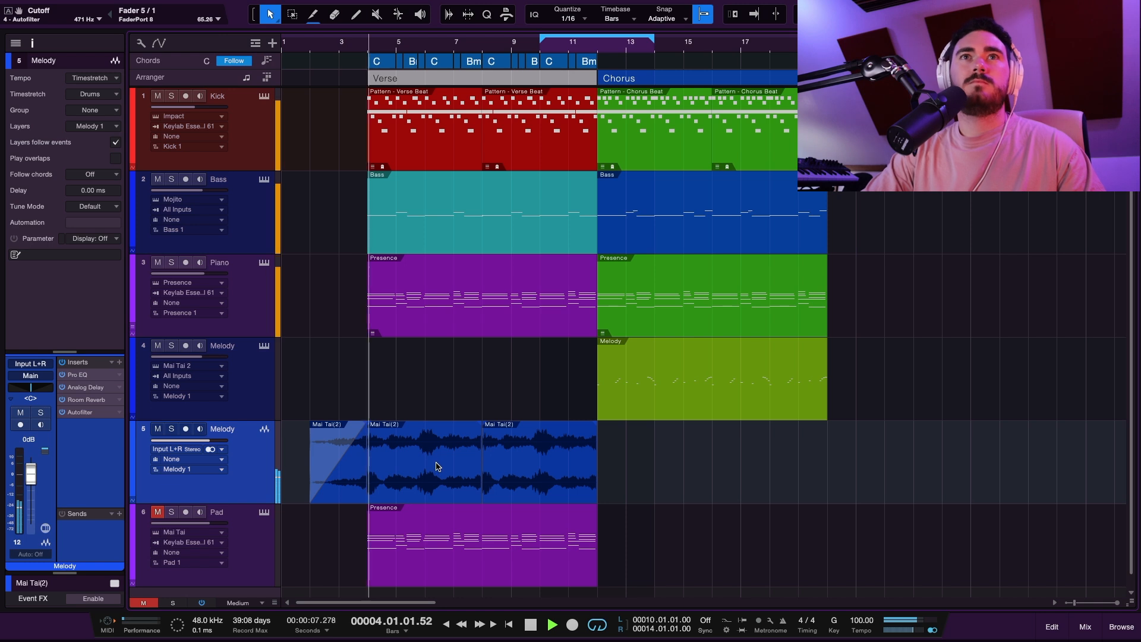
scroll(423, 389, down, 1)
Step: Solo the Melody audio track and insert a second Pro EQ after Autofilter with its low cut at 381 Hz, then unsolo the track
key(s)
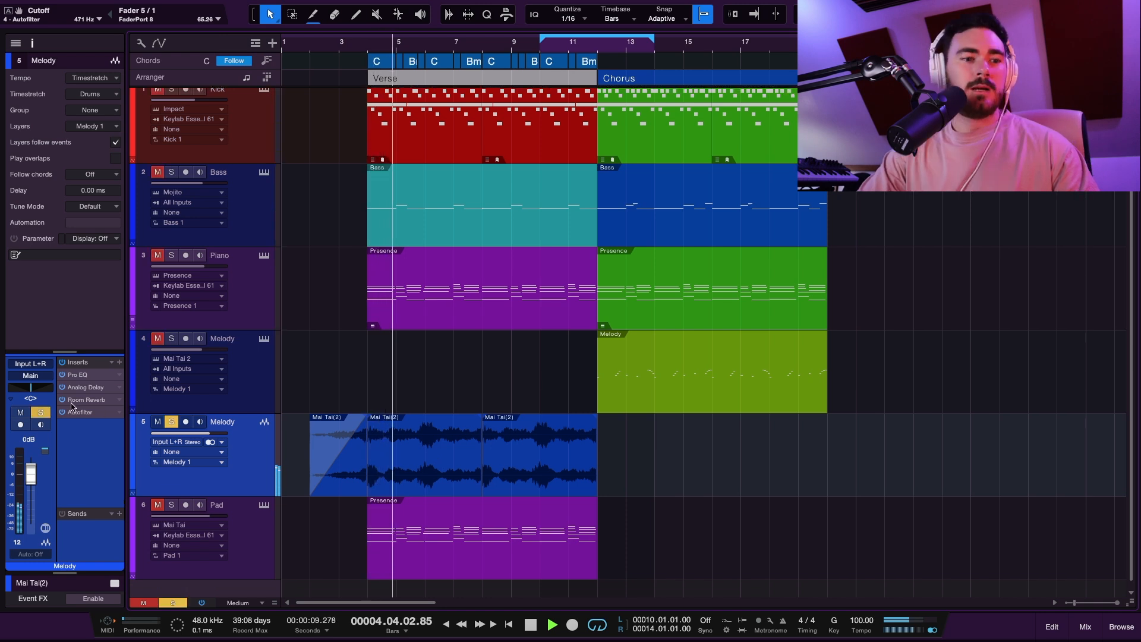
key(space)
click(120, 362)
text(pro)
key(Return)
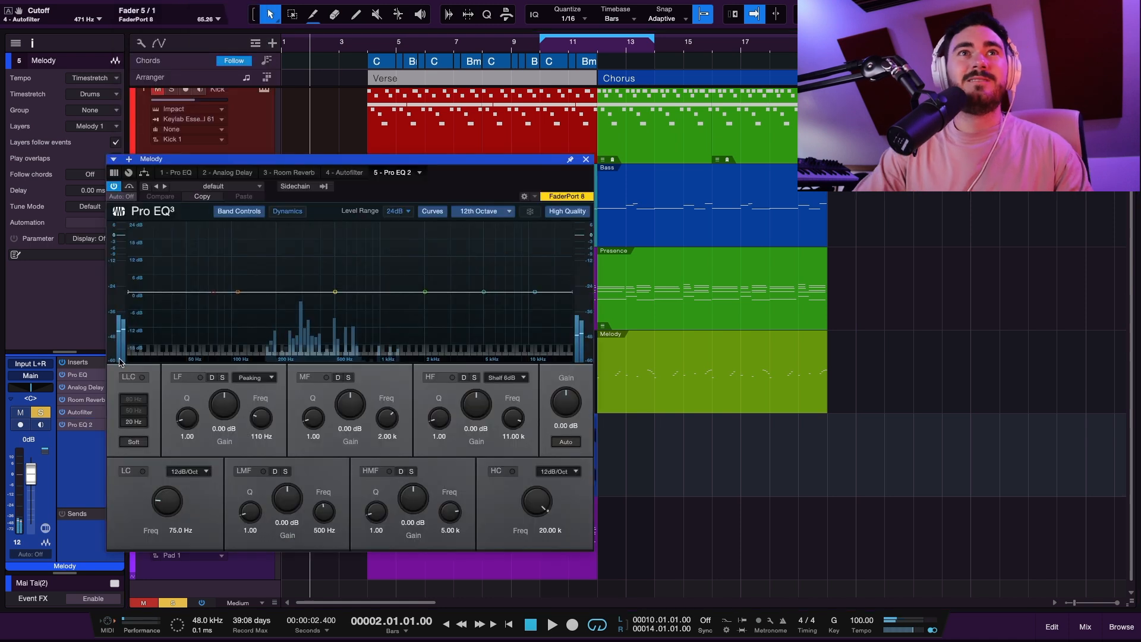
mouse_move(214, 293)
mouse_down()
mouse_move(342, 295)
mouse_move(317, 298)
mouse_up()
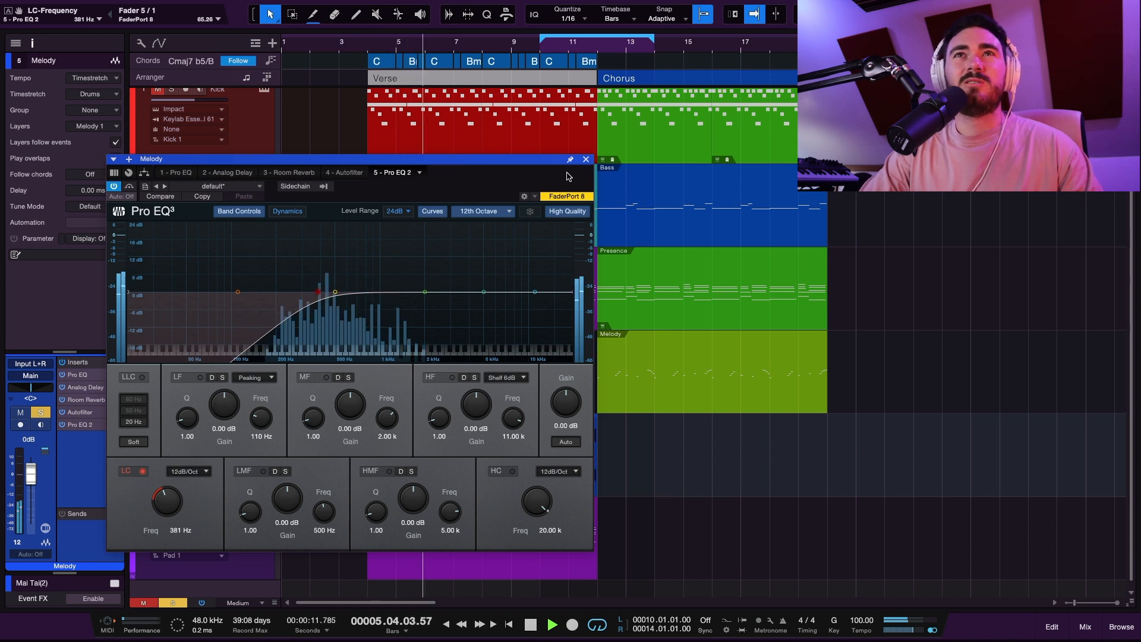
click(585, 160)
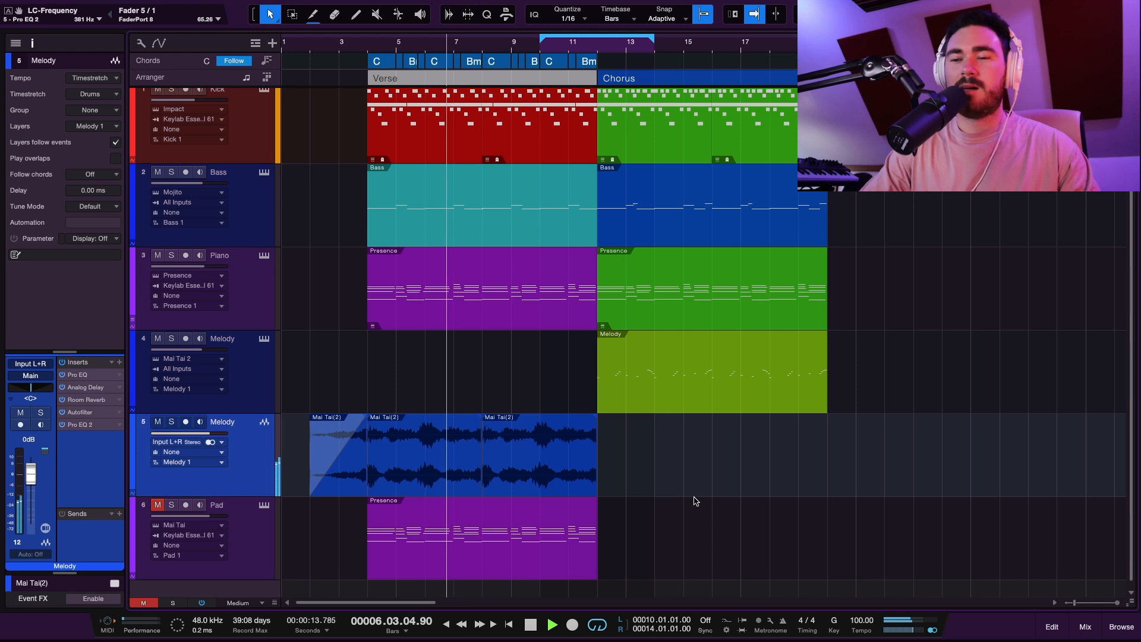
Step: Rename the Melody audio track holding the Verse texture as Ambience
key(F3)
key(F2)
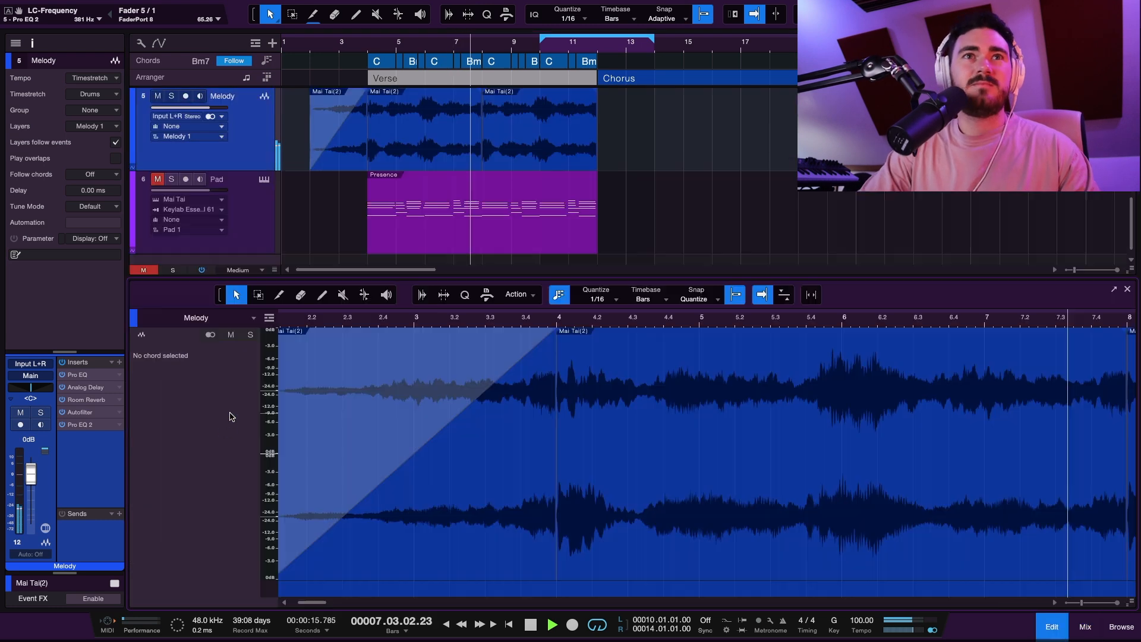
key(F2)
double_click(222, 416)
text(Ambience)
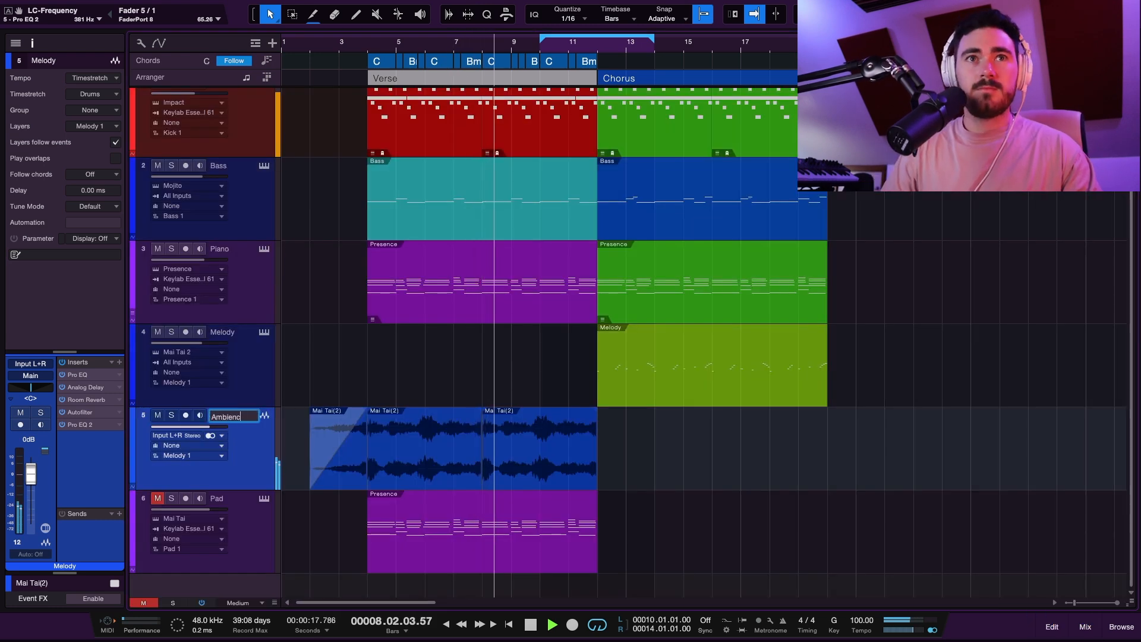
key(Return)
Step: Lower the Ambience track's volume to -3.4 dB while listening through the Verse into the Chorus, and stop playback
drag(30, 479, 29, 484)
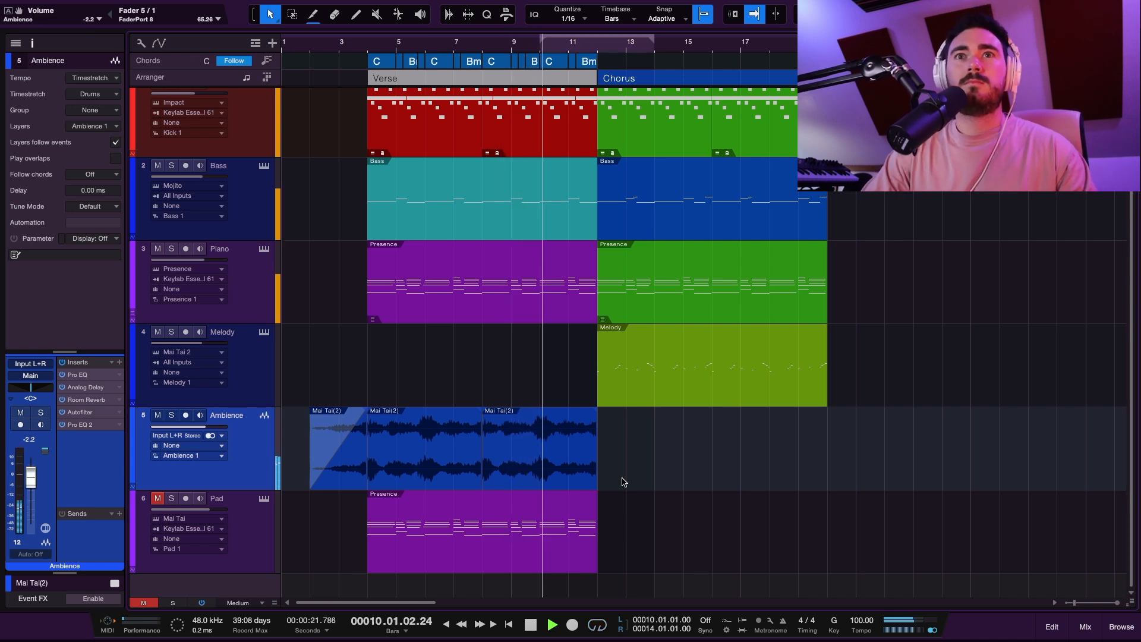
drag(702, 469, 429, 472)
click(729, 465)
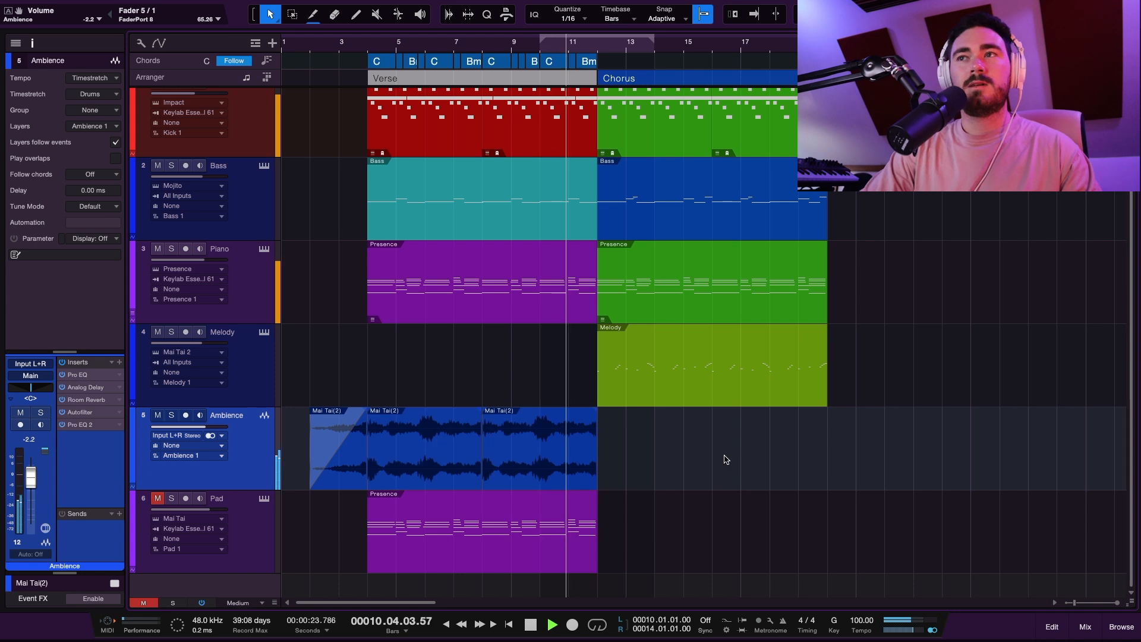
drag(34, 482, 35, 484)
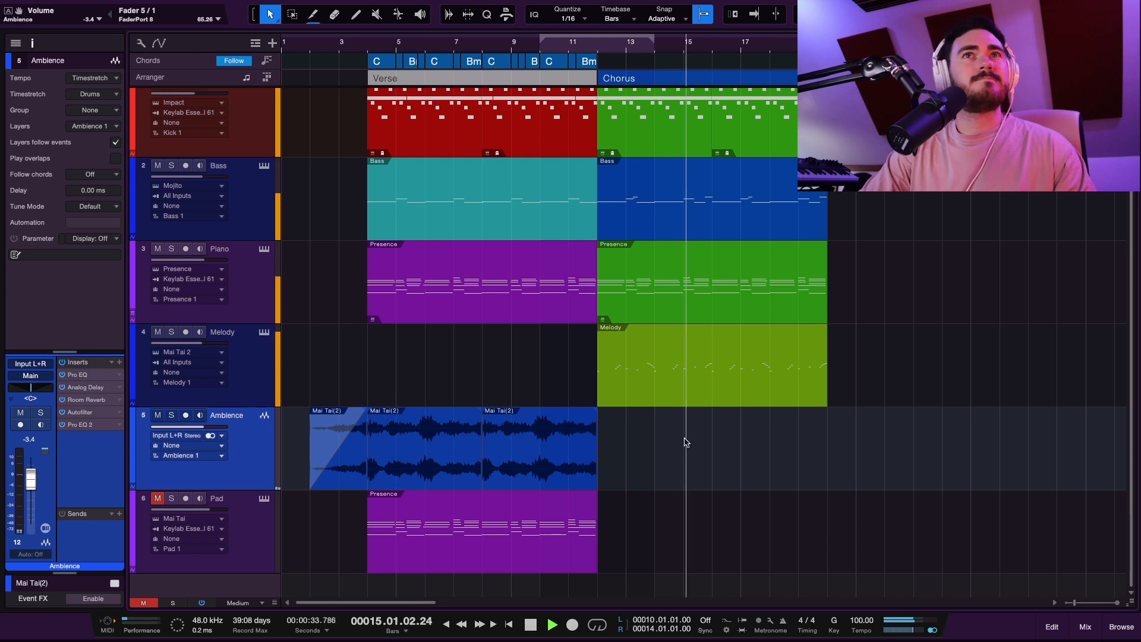
scroll(685, 471, down, 1)
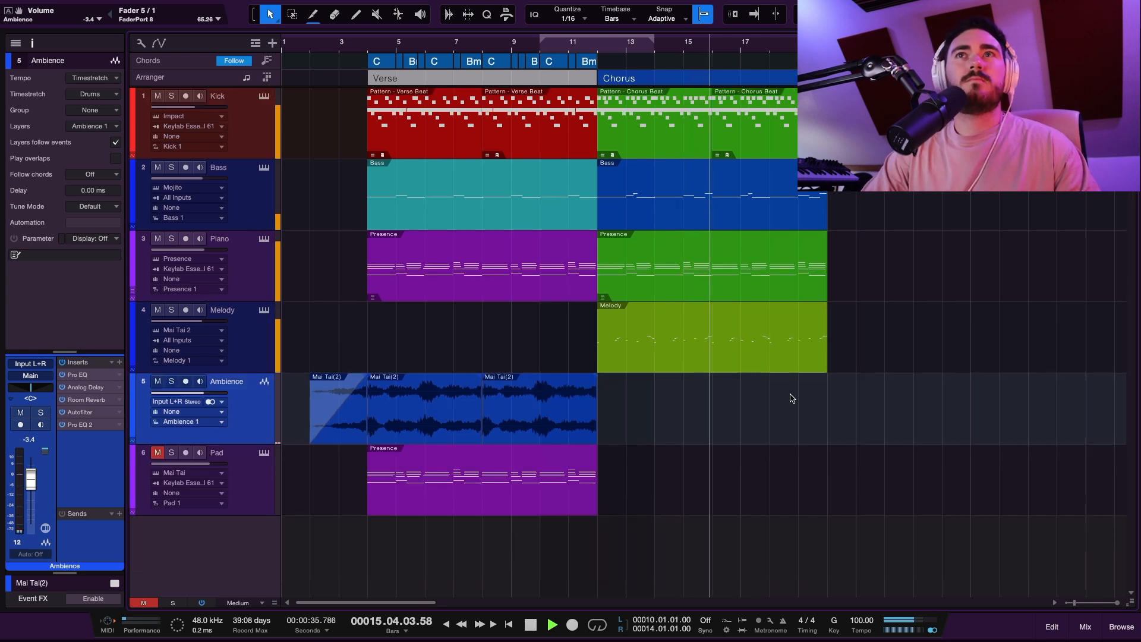
key(space)
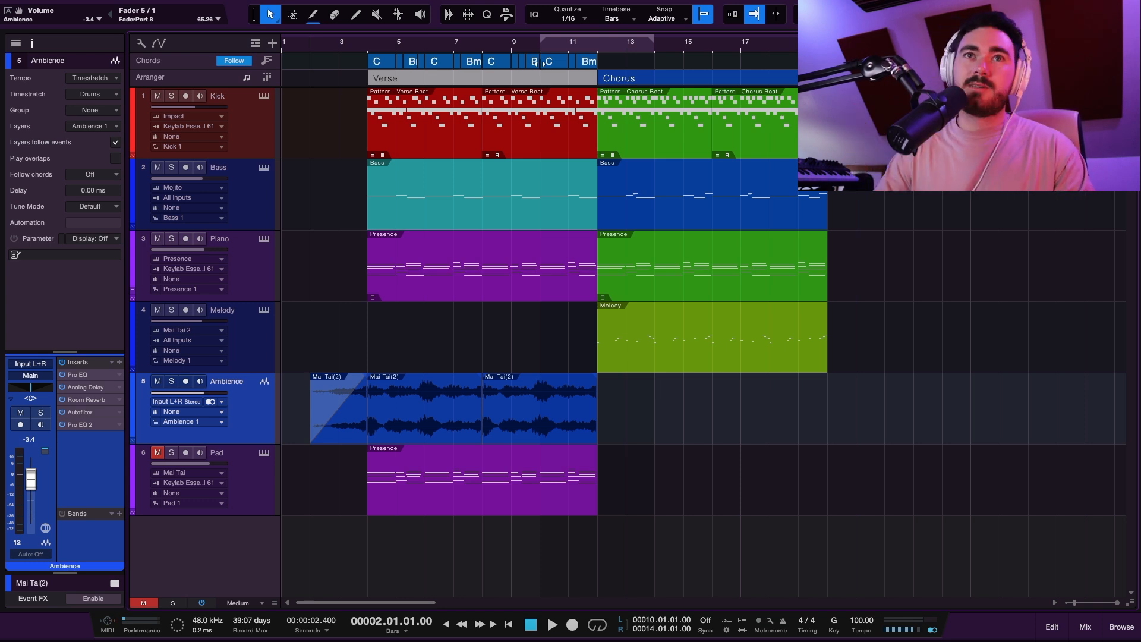
drag(761, 410, 677, 420)
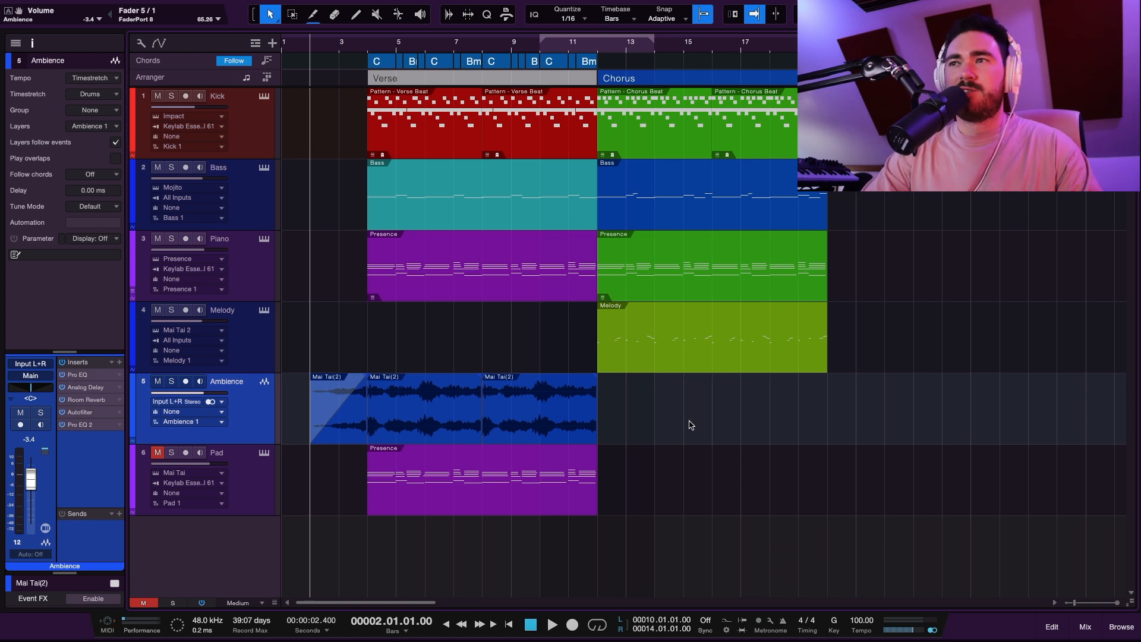